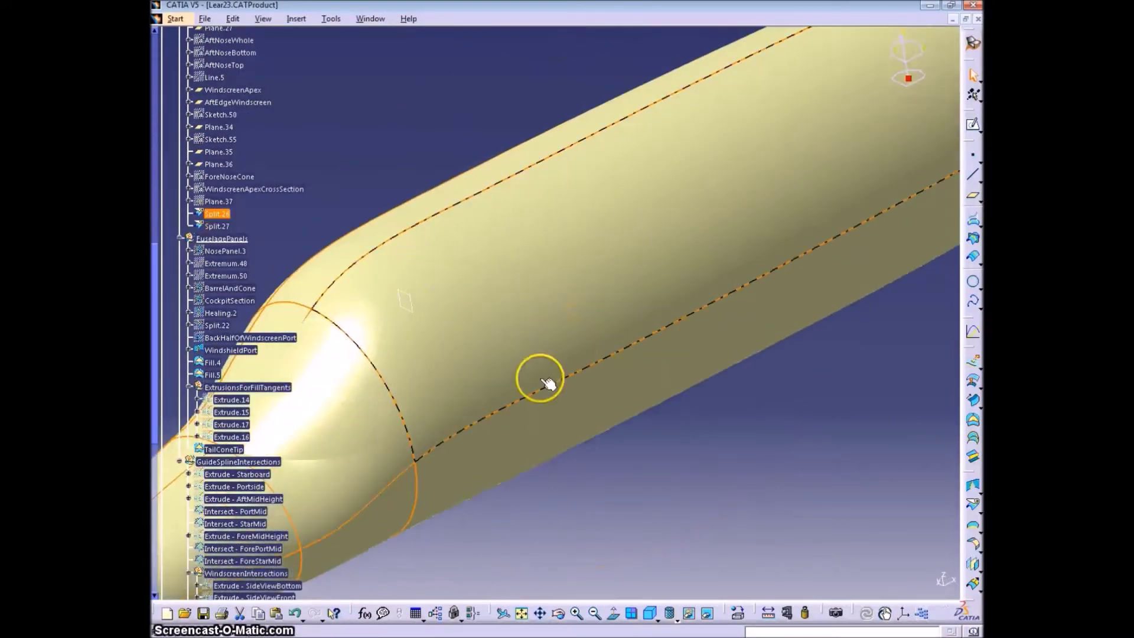
- Hide the Split.26 surface
right_click(240, 219)
left_click(248, 252)
left_click(478, 277)
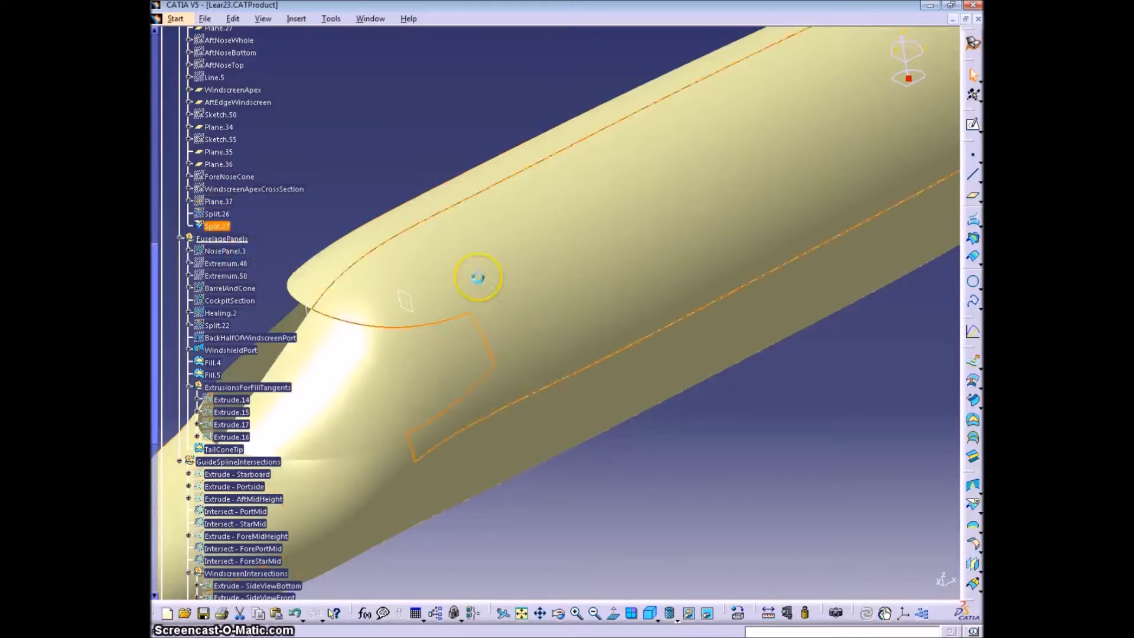
- Show Split.22 and hide Split.27 to compare the two fuselage surfaces
middle_click_drag(565, 322, 636, 343)
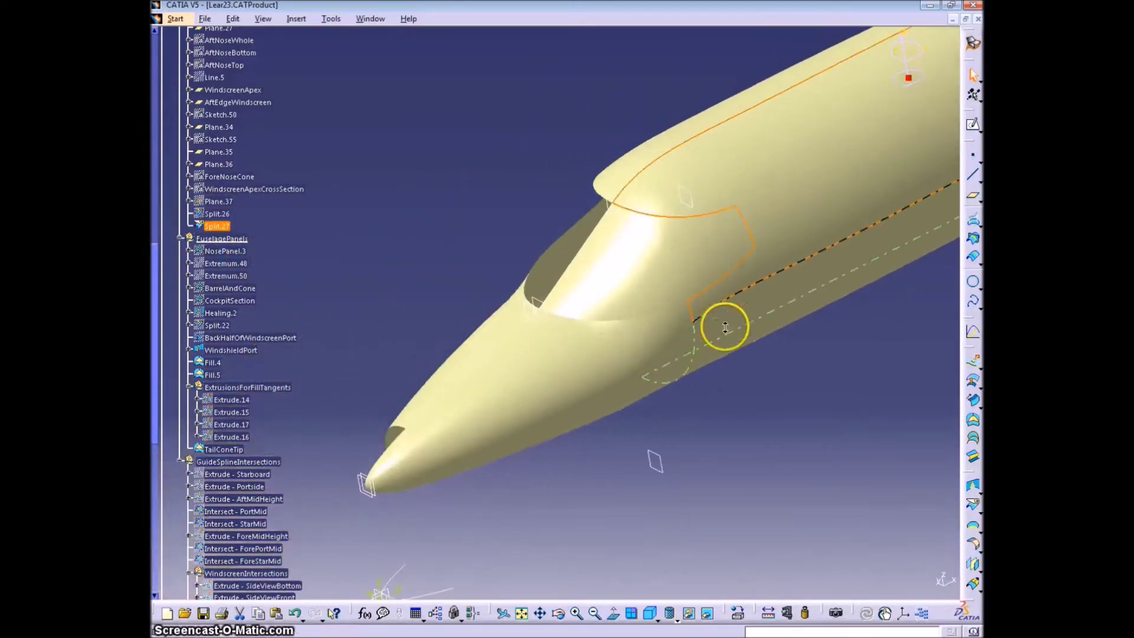
middle_click_drag(725, 327, 269, 404)
right_click(218, 326)
left_click(259, 366)
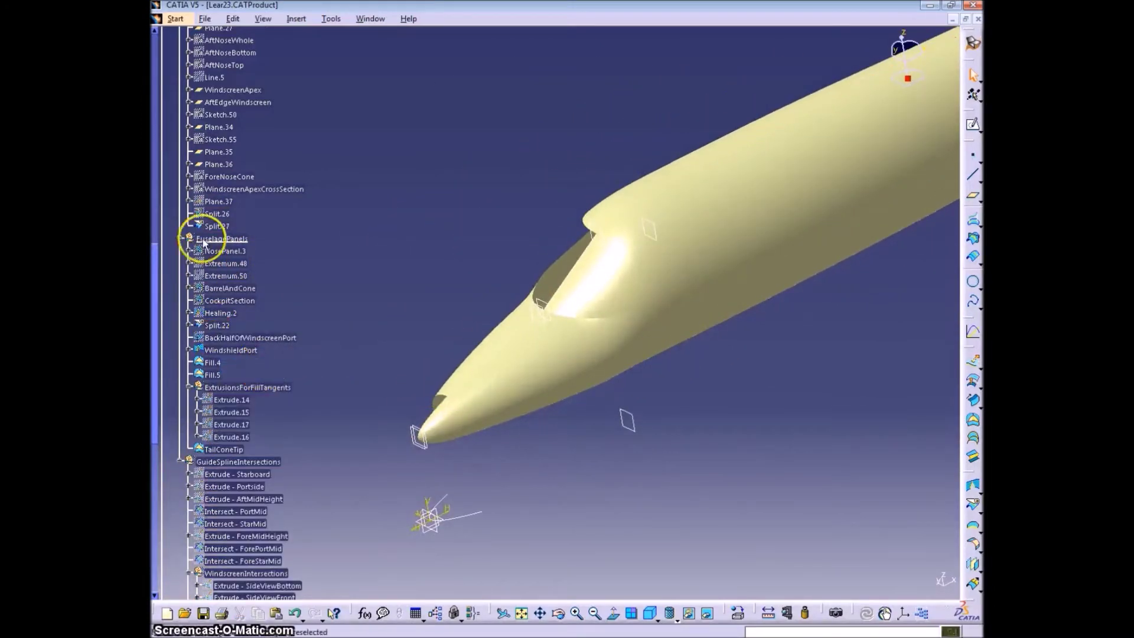
right_click(208, 226)
left_click(249, 268)
- Hide the TailConeTip surface to examine the open aft end of the tail cone
middle_click_drag(622, 337, 897, 203)
middle_click_drag(834, 185, 579, 304)
right_click(544, 293)
left_click(576, 280)
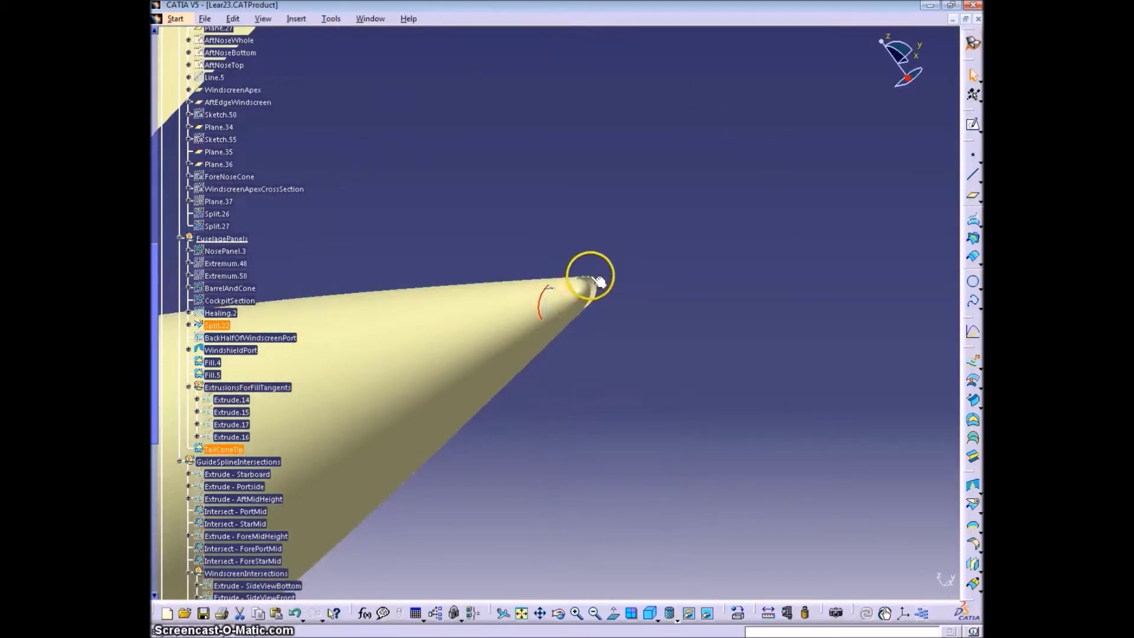
right_click(596, 280)
left_click(650, 316)
middle_click_drag(561, 302, 657, 307)
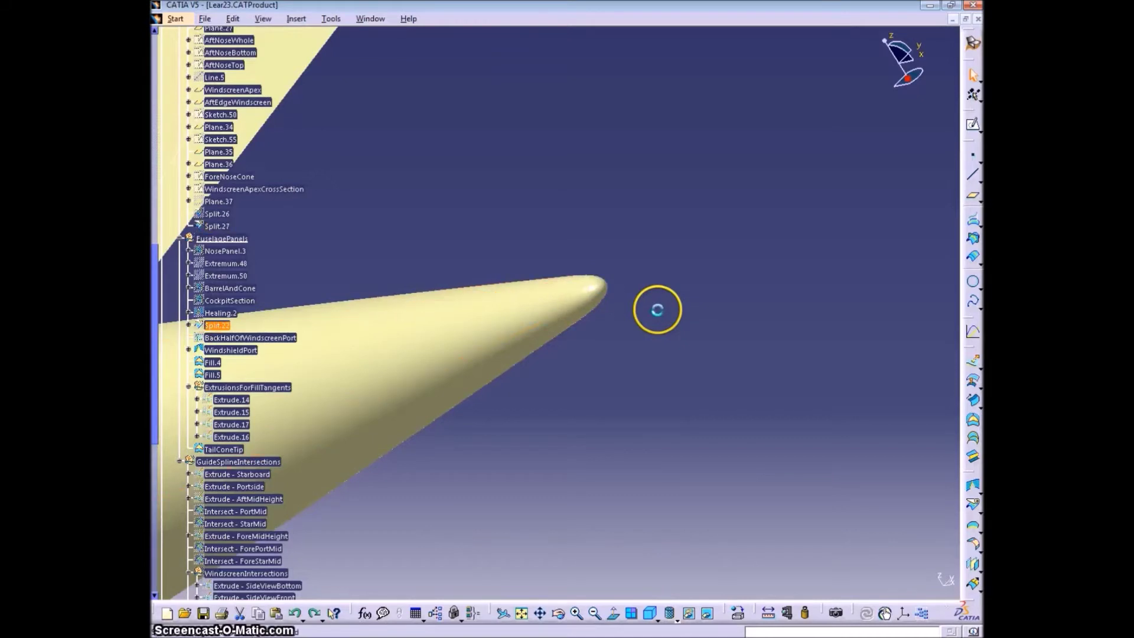
left_click(566, 297)
right_click(565, 303)
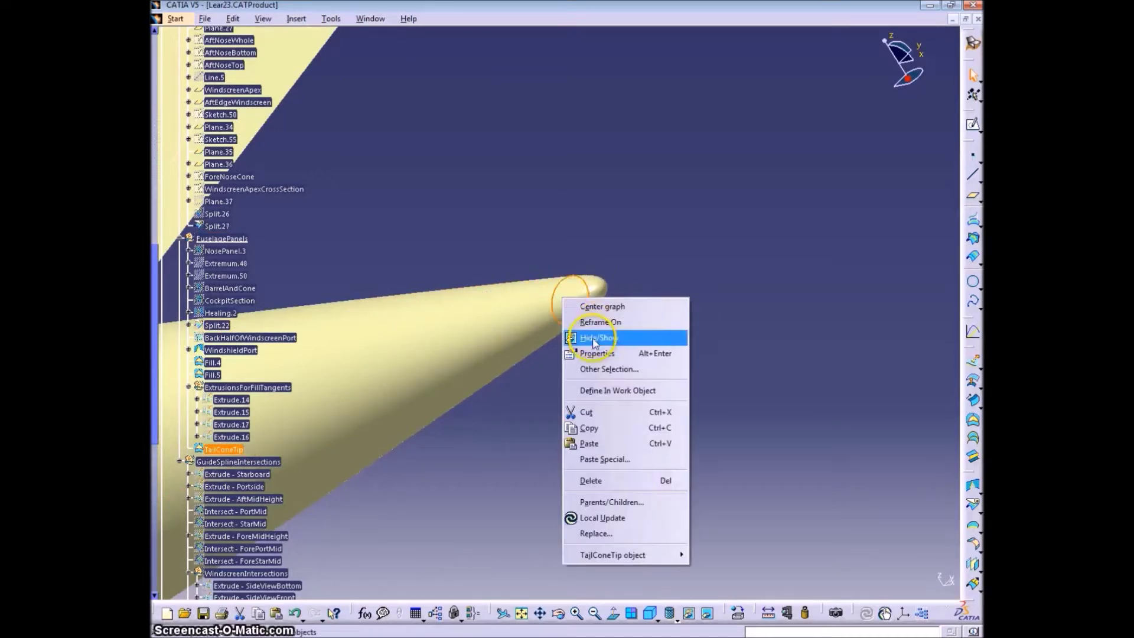
left_click(619, 338)
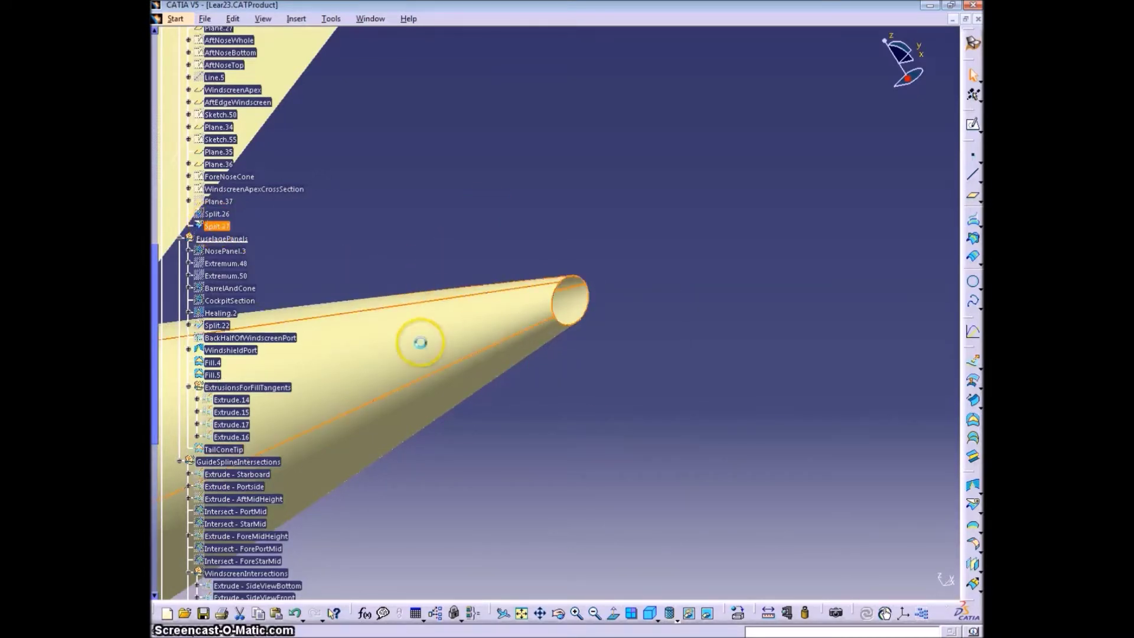
- Toggle the visibility of Split.22 to compare its aft end with the trimmed edge of Split.27
right_click(219, 325)
left_click(253, 366)
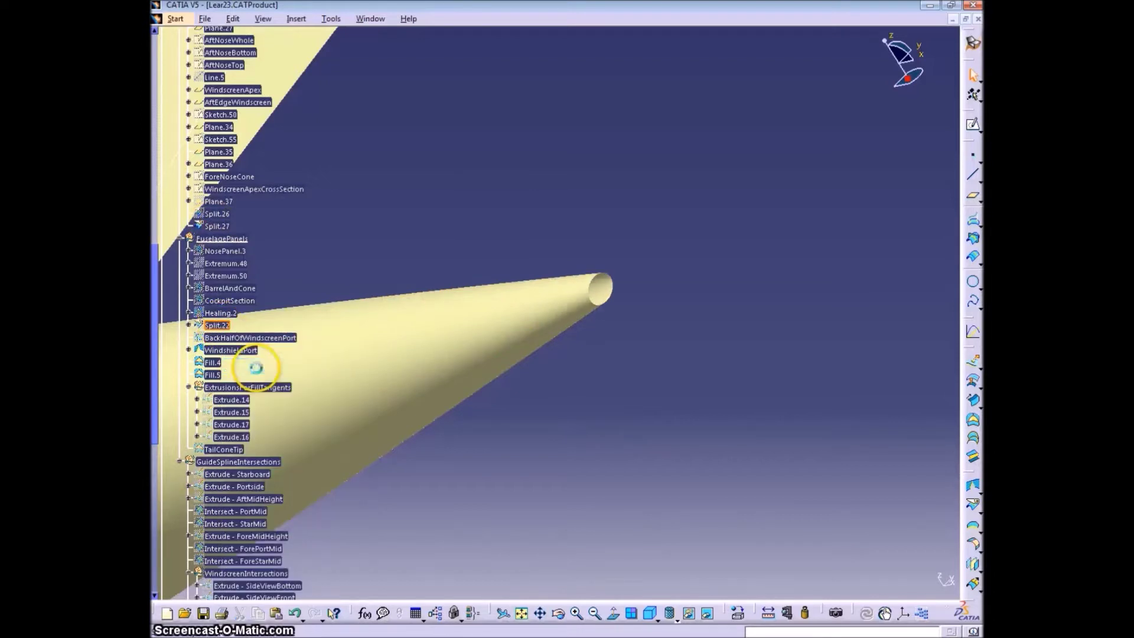
right_click(222, 325)
left_click(251, 365)
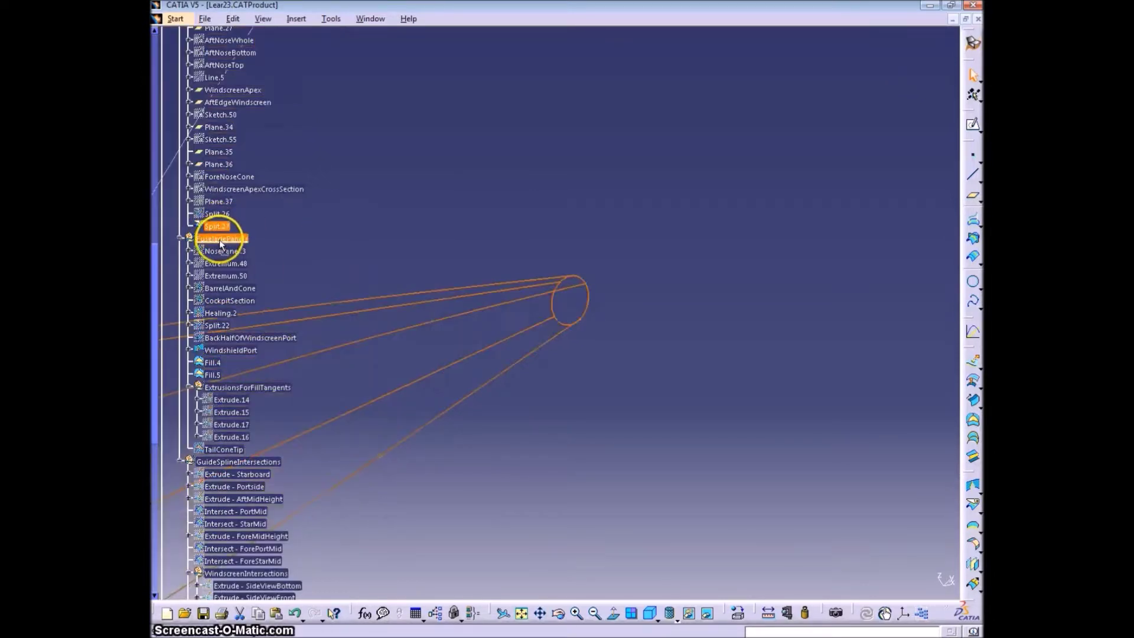
- Move Split.27 into the FuselagePanels set
left_click_drag(221, 241, 222, 239)
mouse_move(370, 362)
middle_mouse_down()
mouse_move(504, 338)
mouse_move(513, 306)
mouse_move(499, 328)
middle_mouse_up()
- Show the TailConeTip surface and place it after Split.27 in the FuselagePanels set
right_click(362, 433)
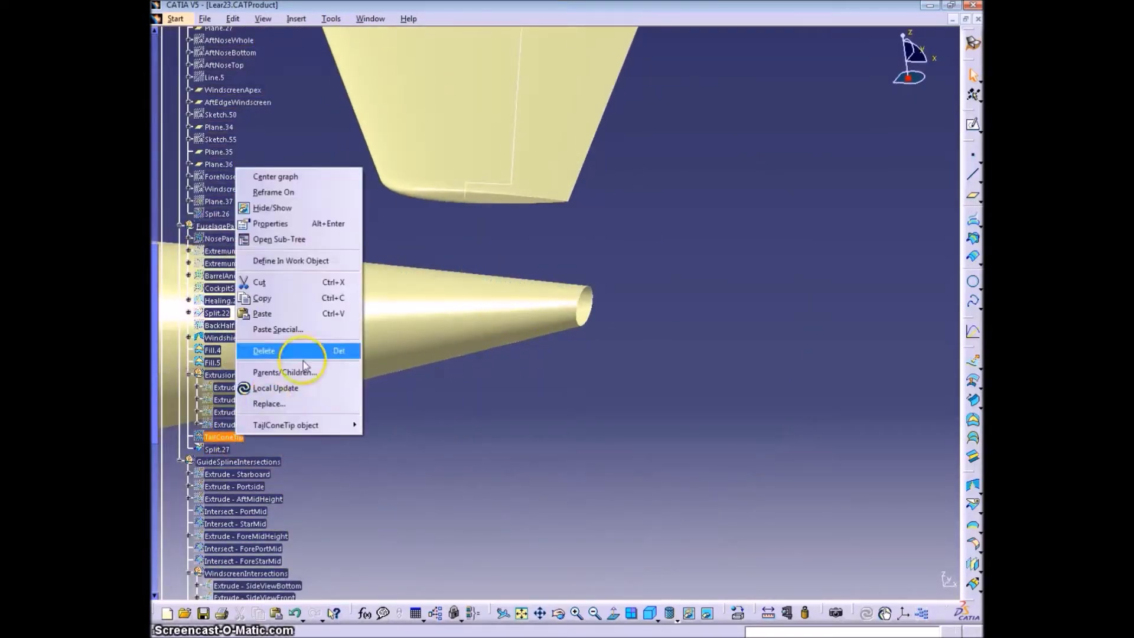
left_click(301, 216)
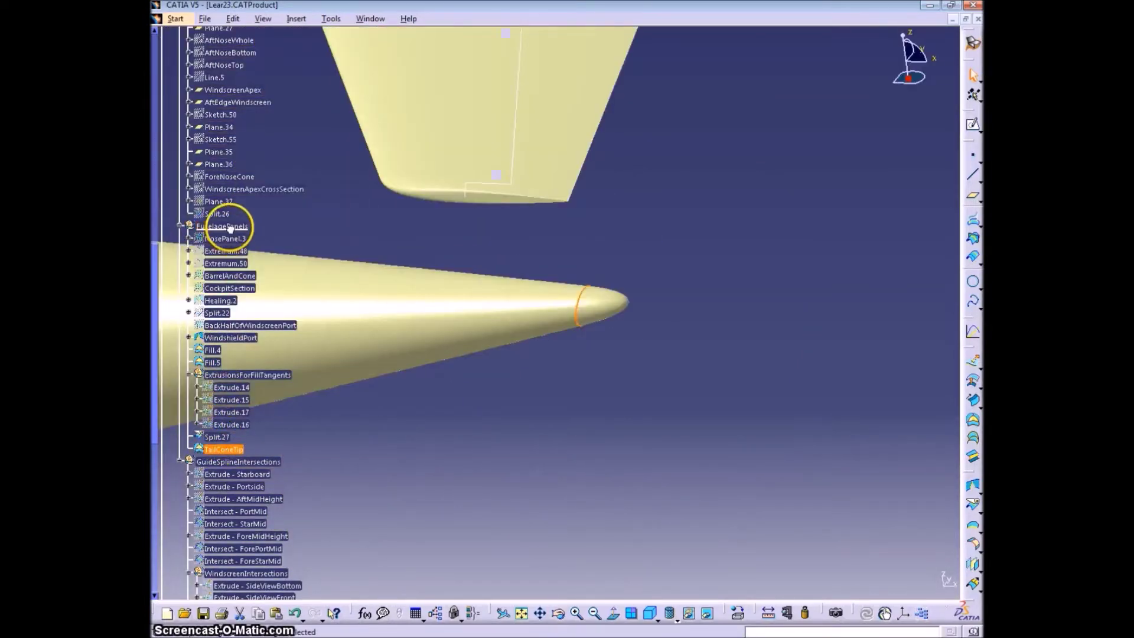
left_click_drag(224, 437, 222, 450)
- Rename Split.27 as SplitForTailConeTip
left_click(218, 437)
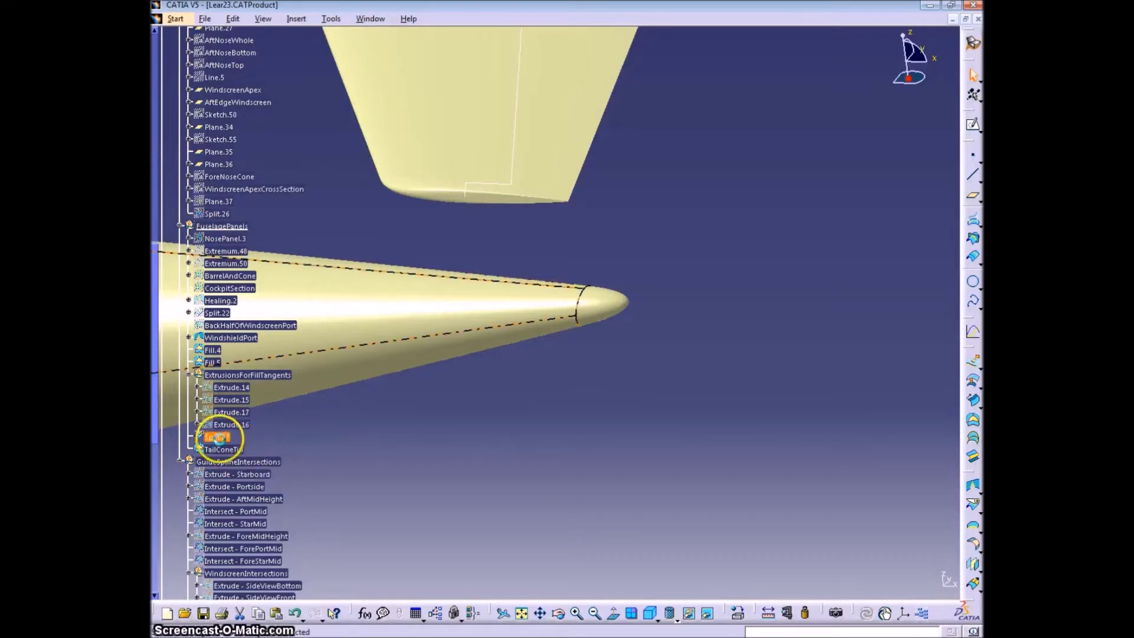
key("alt+Return")
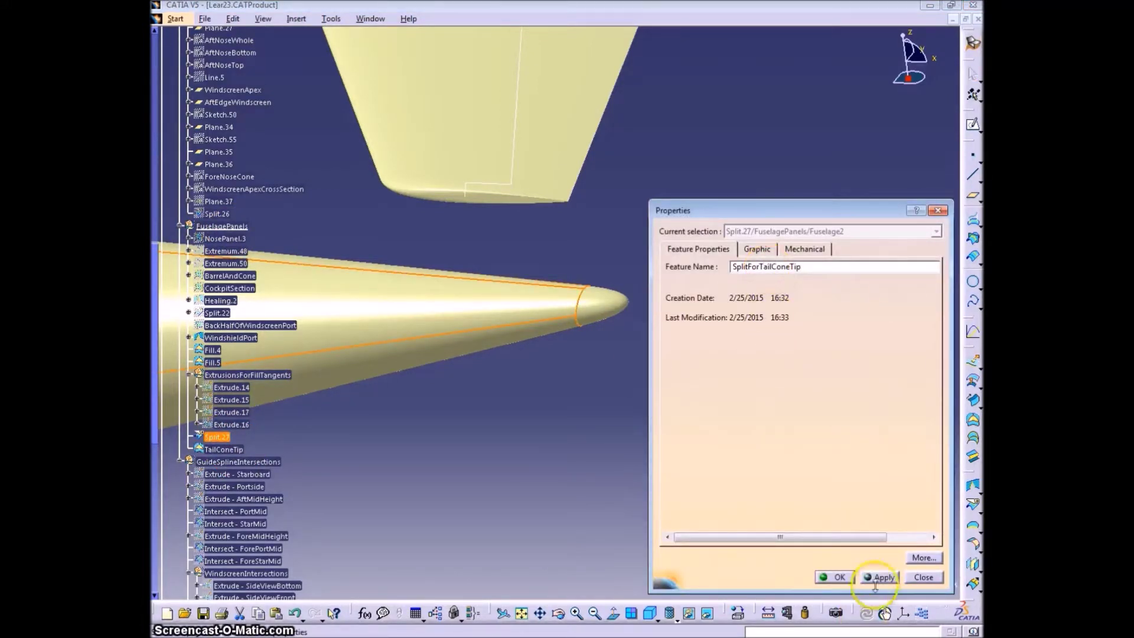
left_click(838, 577)
left_click(493, 410)
- Split the SplitForTailConeTip fuselage surface with the ZX plane, keeping the opposite side from the default
middle_click_drag(440, 356, 590, 414)
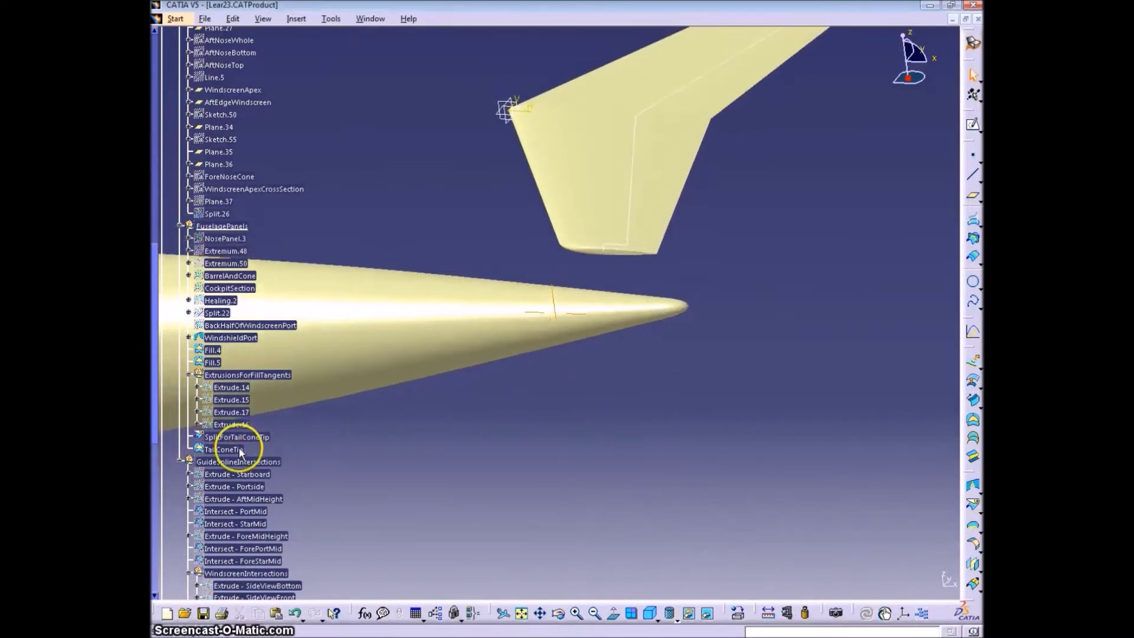
middle_click_drag(458, 471, 513, 492, "ctrl")
middle_click_drag(513, 492, 673, 455)
left_click(428, 314)
middle_click_drag(415, 399, 582, 422)
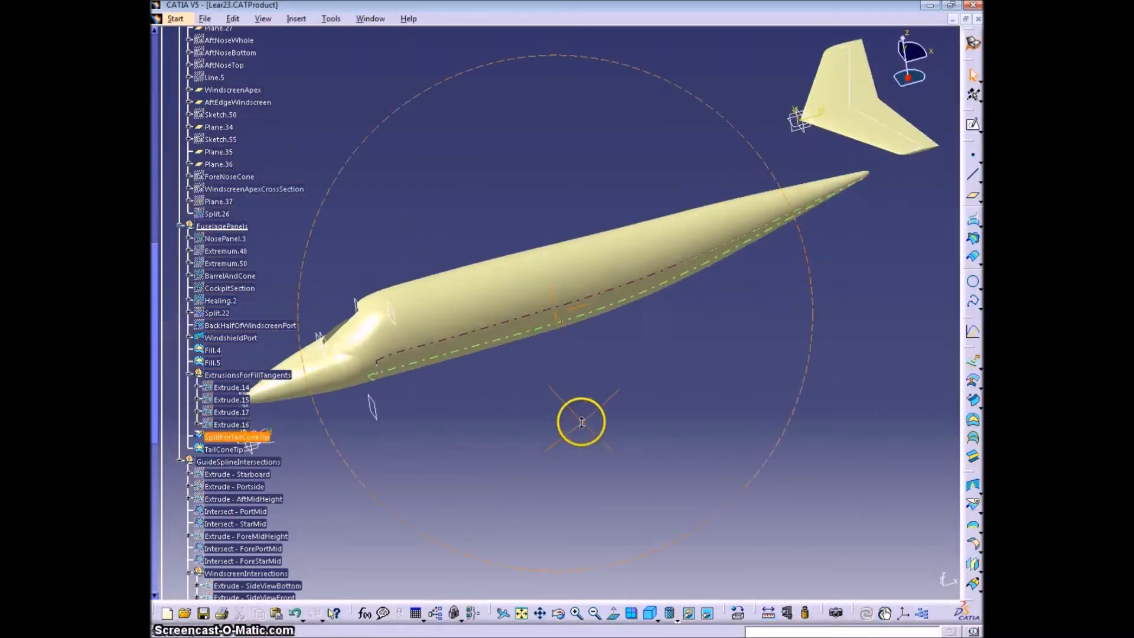
left_click(257, 437)
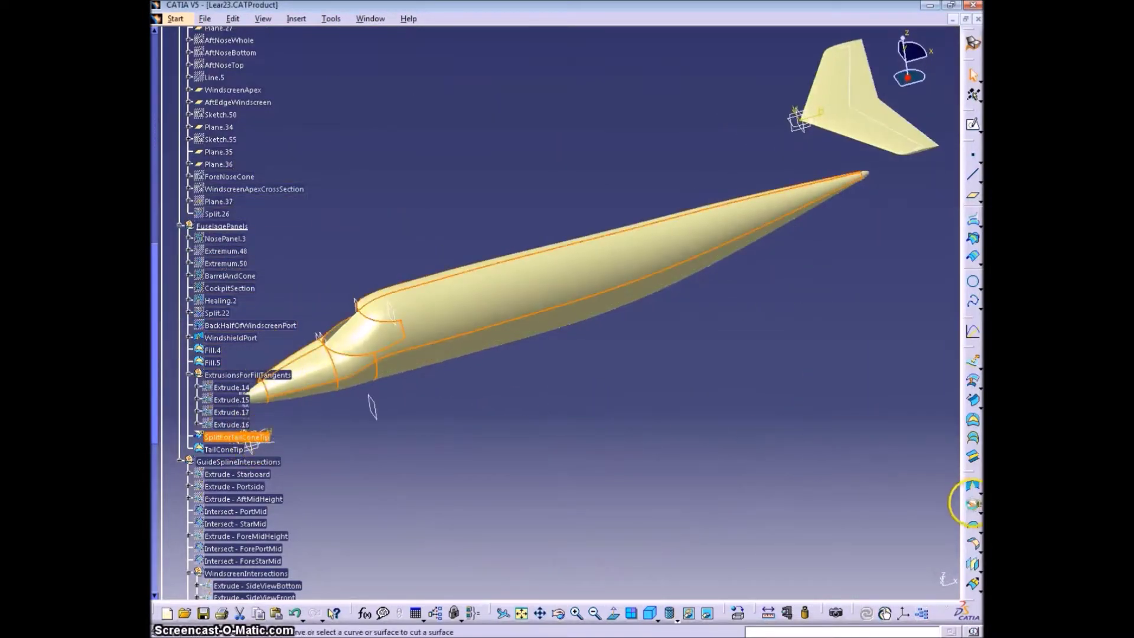
left_click(972, 503)
right_click(785, 435)
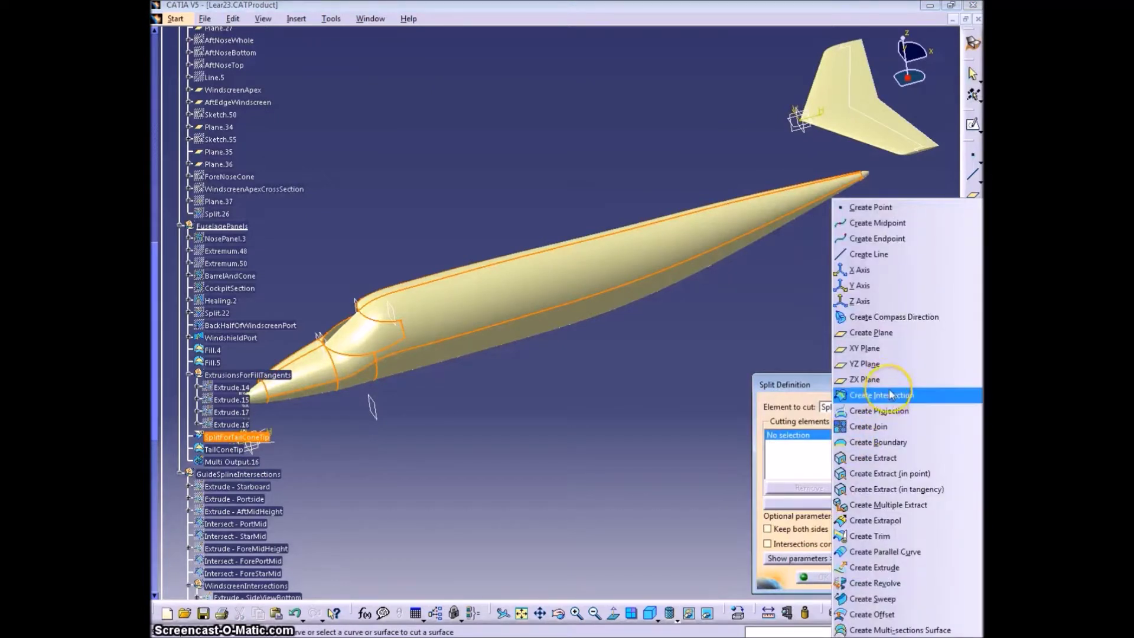
left_click(886, 379)
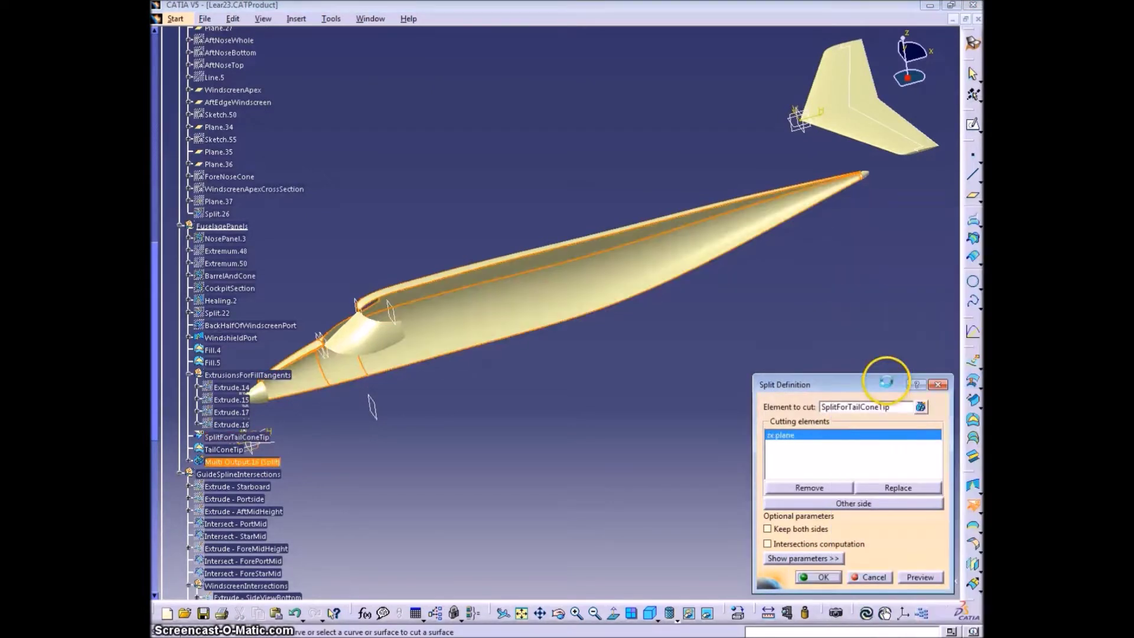
left_click(864, 501)
left_click(822, 577)
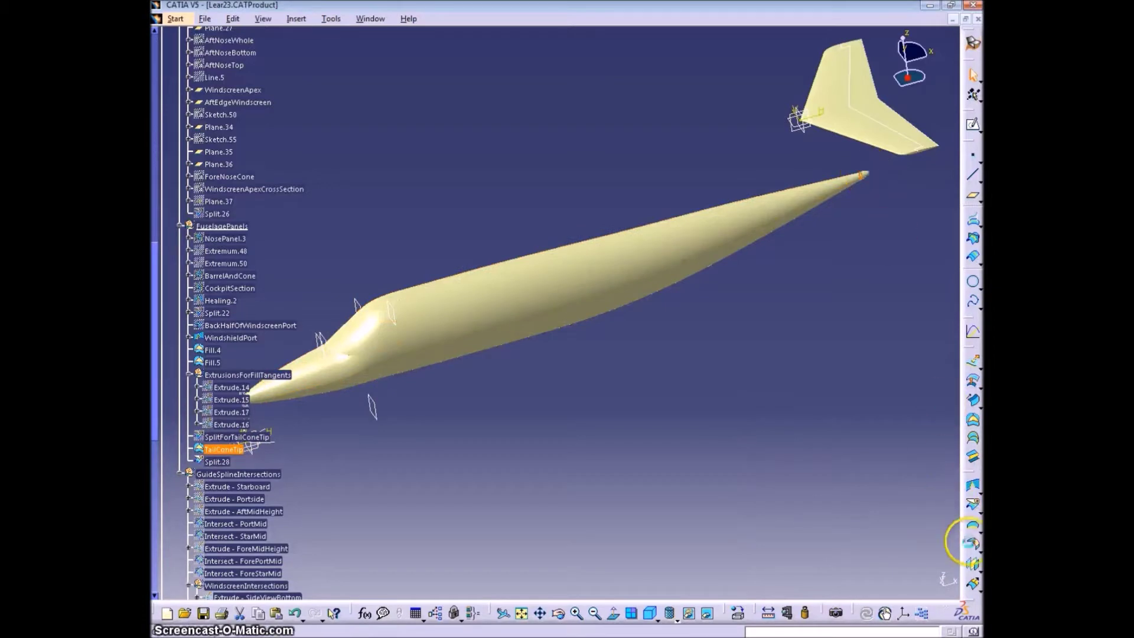
- Split the TailConeTip surface with the ZX plane, keeping the opposite side from the default
left_click(970, 543)
right_click(794, 446)
left_click(885, 378)
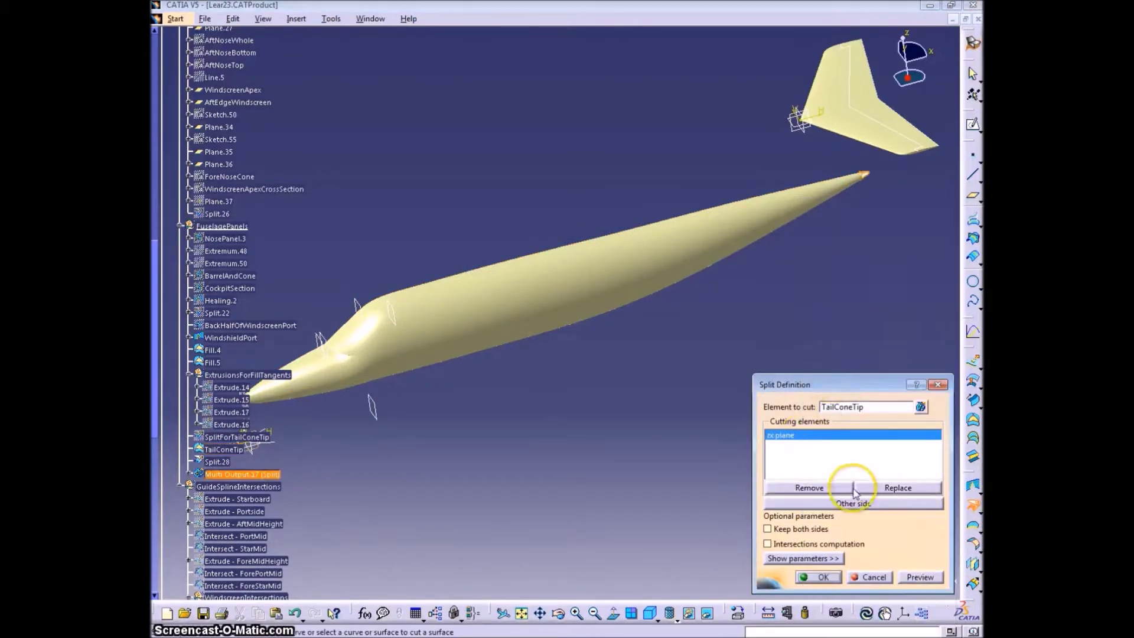
left_click(855, 503)
left_click(818, 576)
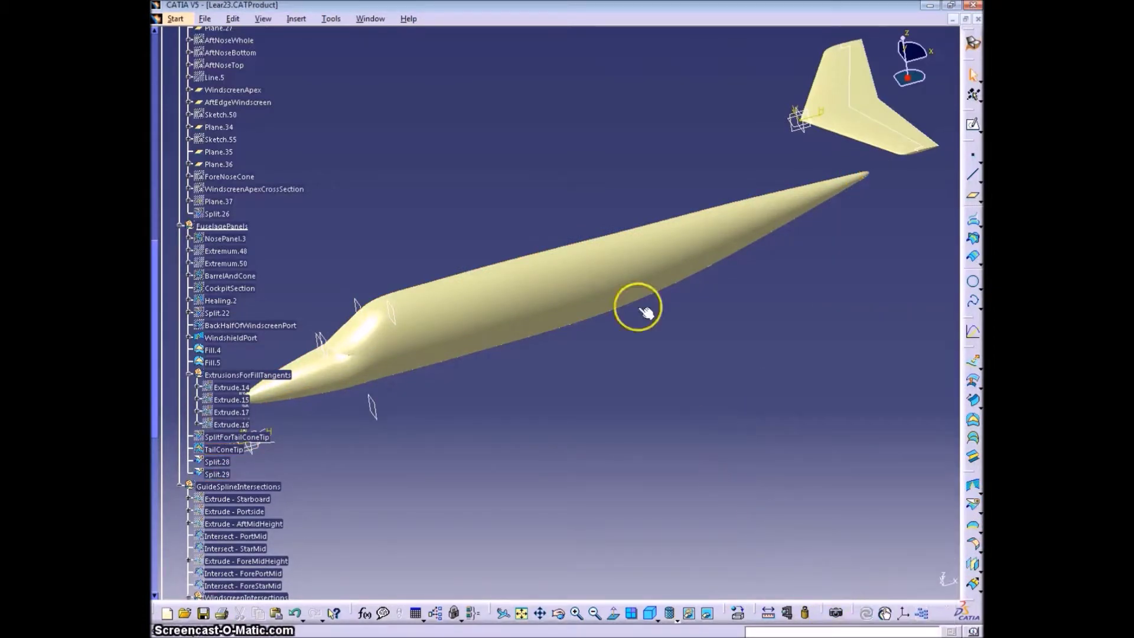
- Examine which surfaces make up the fuselage half by selecting the tail tip, main body and nose tip patches
left_click(867, 175)
left_click(769, 203, "ctrl")
left_click(362, 338, "ctrl")
middle_click_drag(445, 365, 371, 382)
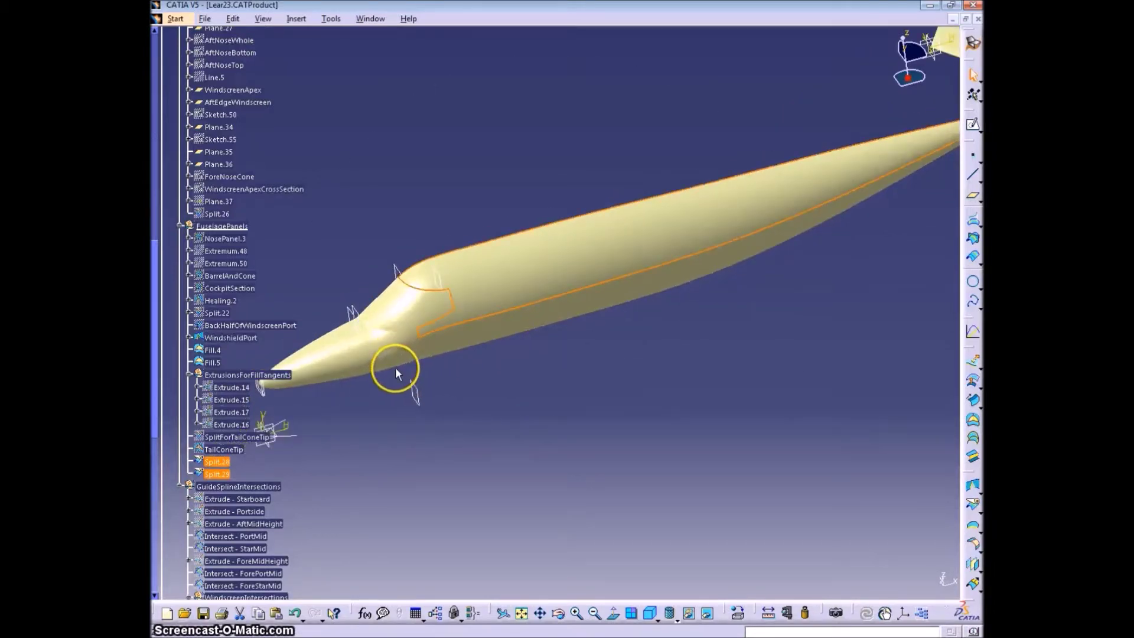
middle_click_drag(295, 365, 491, 329)
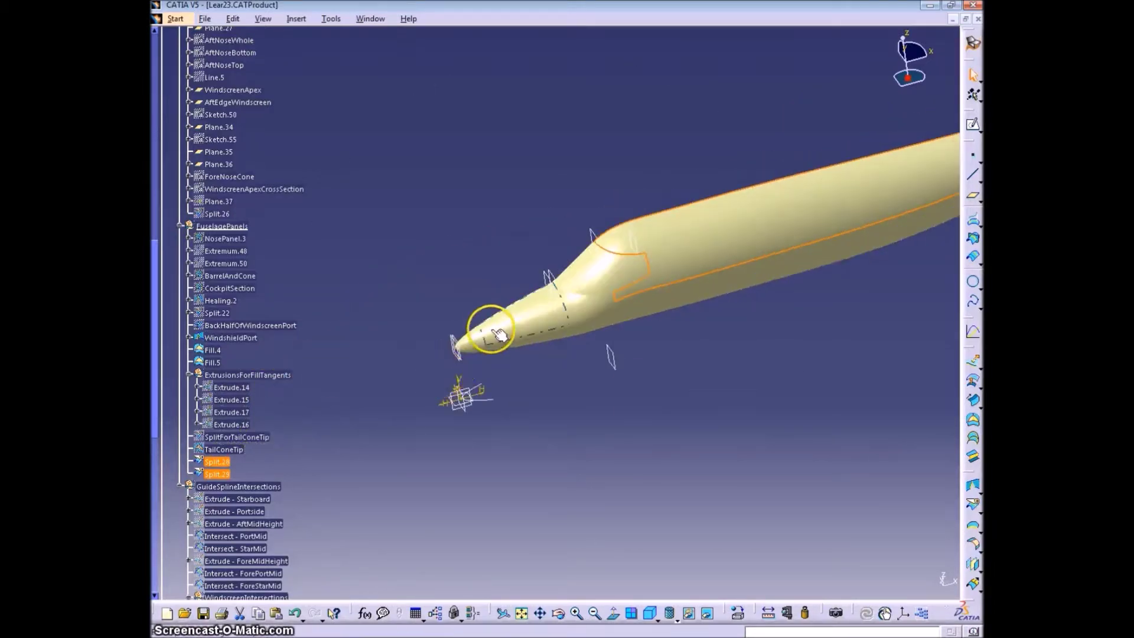
left_click(476, 346, "ctrl")
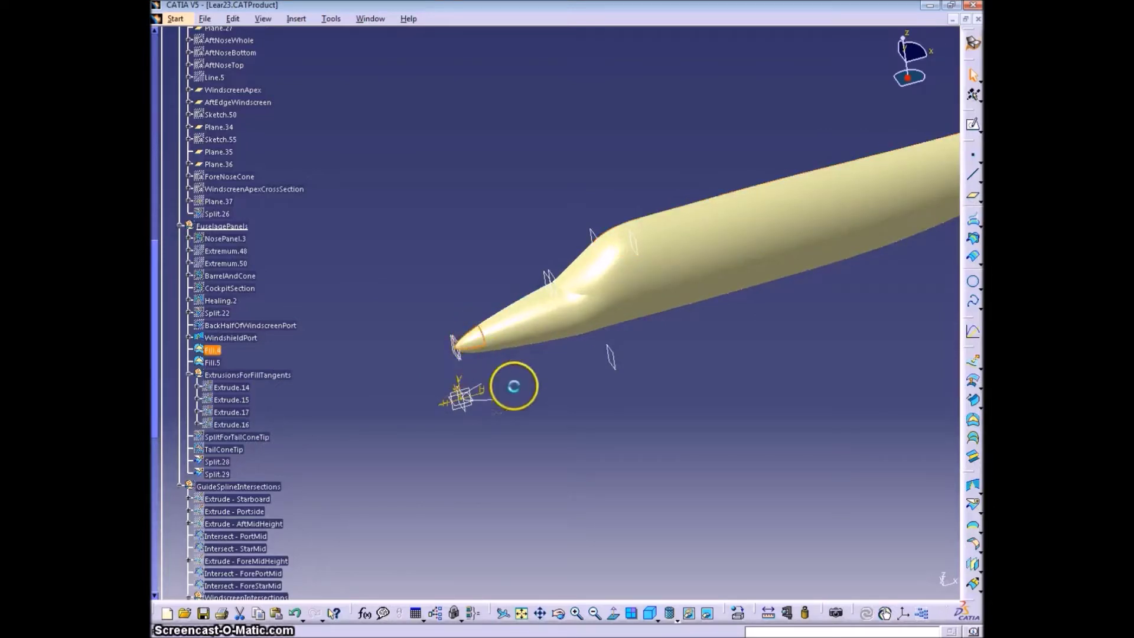
left_click(477, 354, "ctrl")
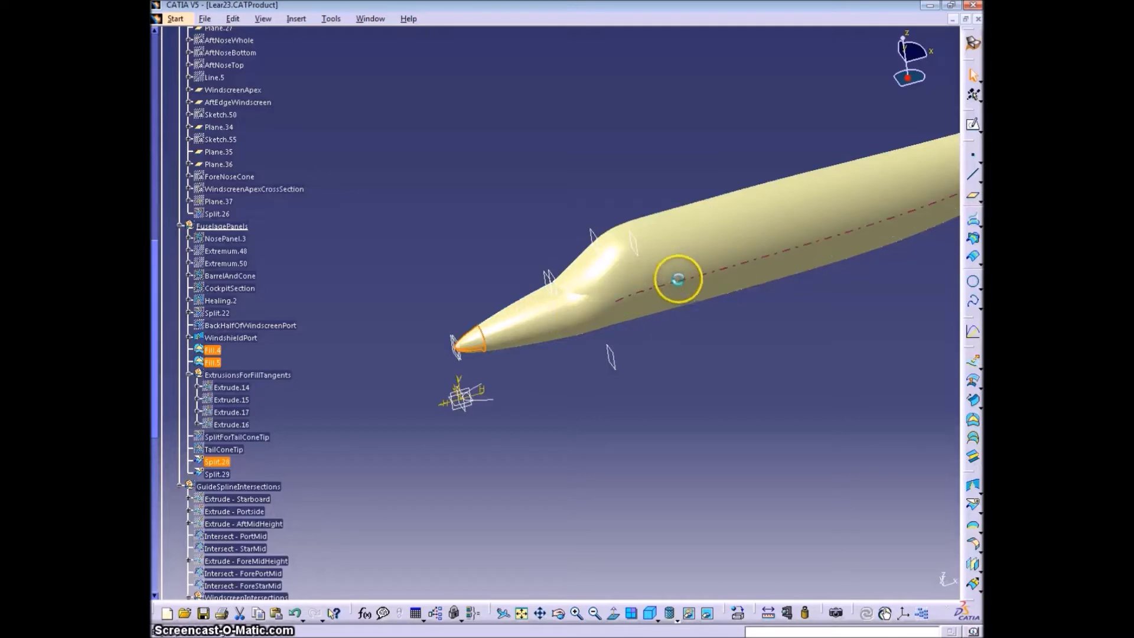
left_click(215, 462, "ctrl")
left_click(212, 474, "ctrl")
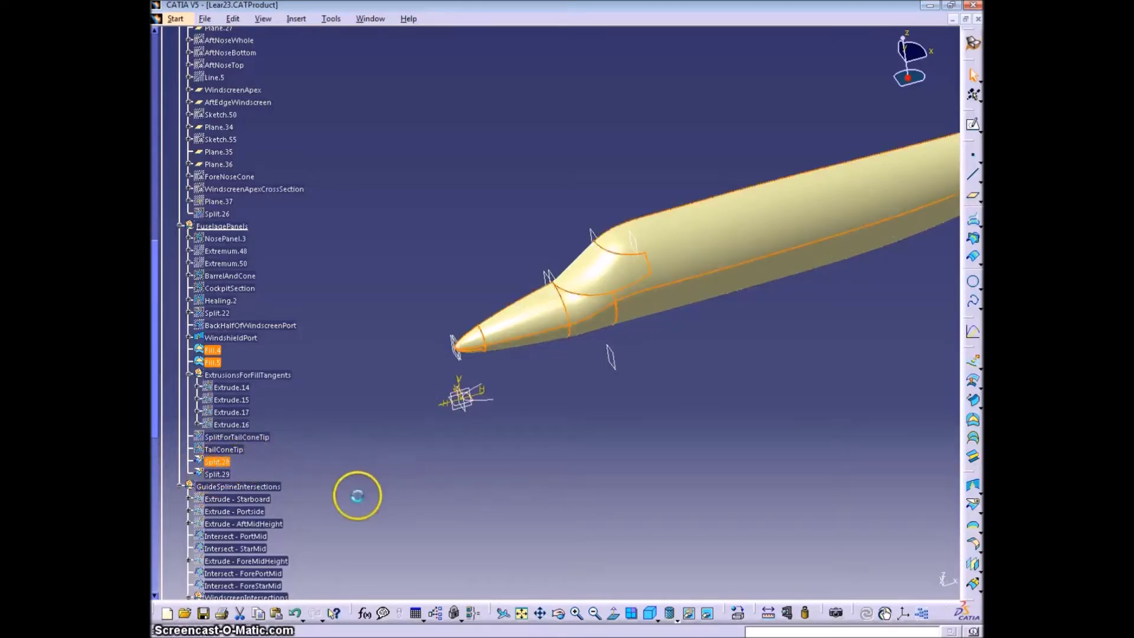
left_click(217, 474, "ctrl")
left_click(848, 485)
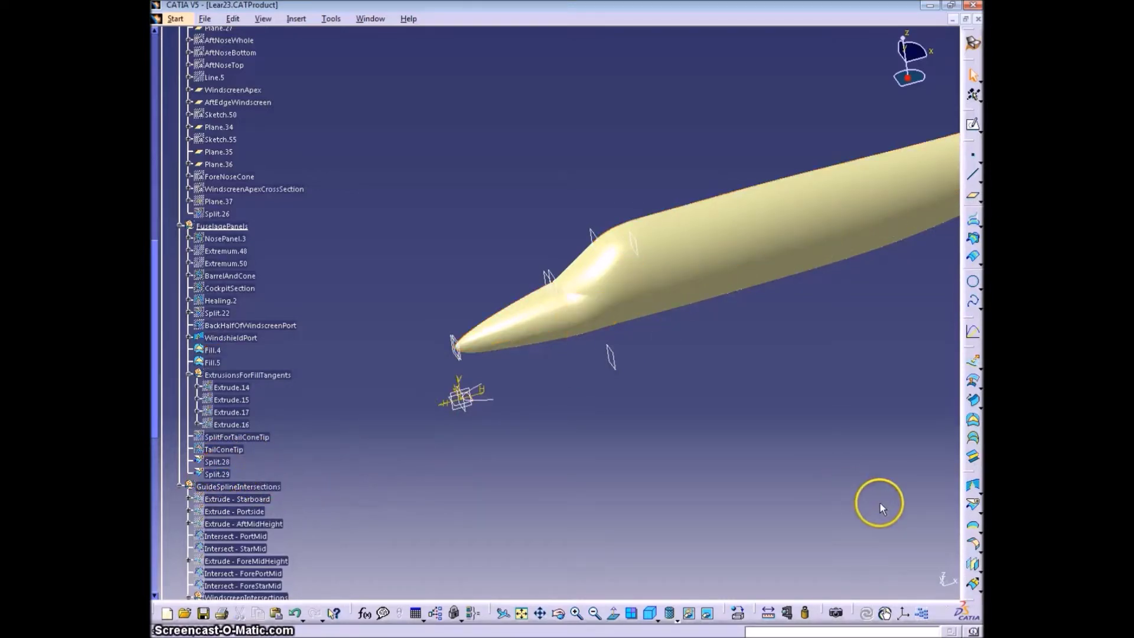
- Start a Healing operation with Fill.4, Fill.5, Split.28 and Split.29 as the elements to heal
left_click(973, 485)
left_click(806, 361)
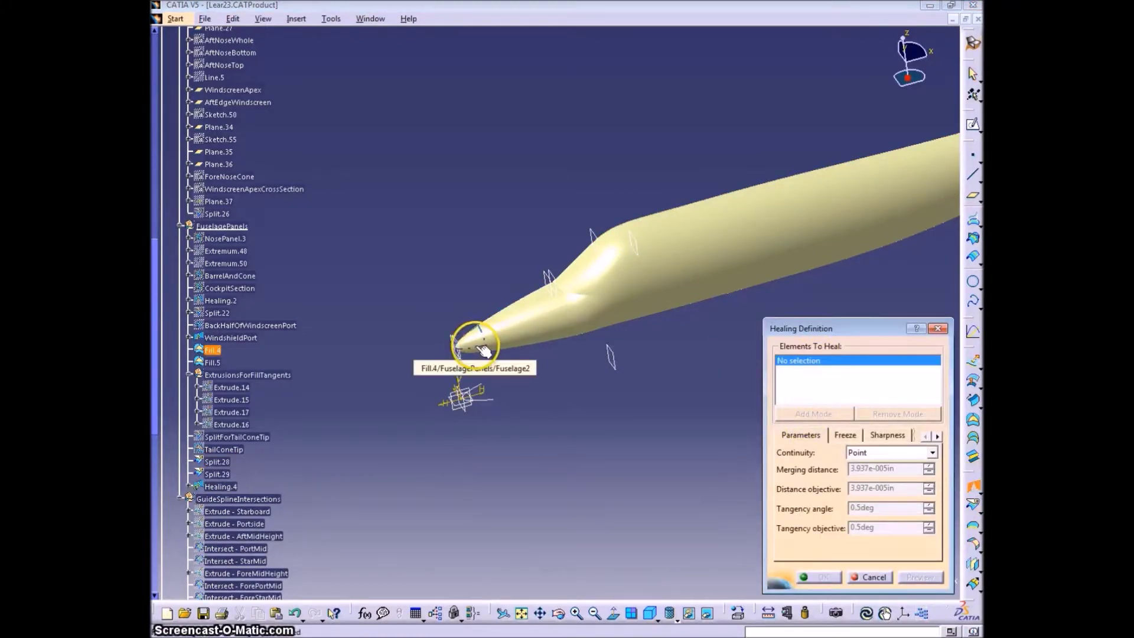
left_click(216, 351)
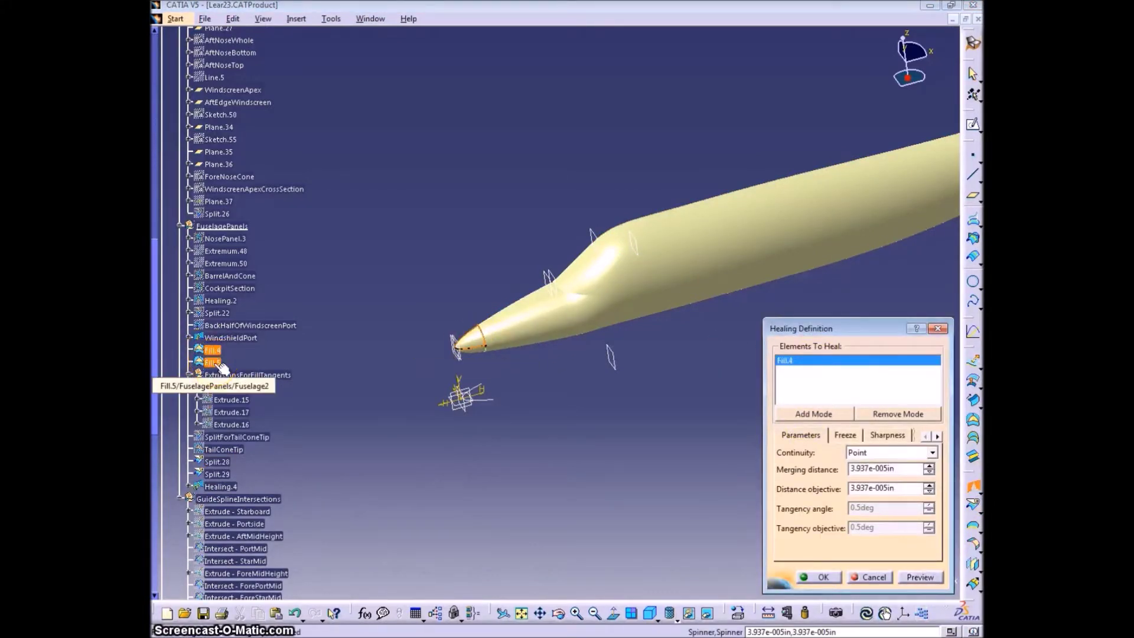
left_click(219, 364)
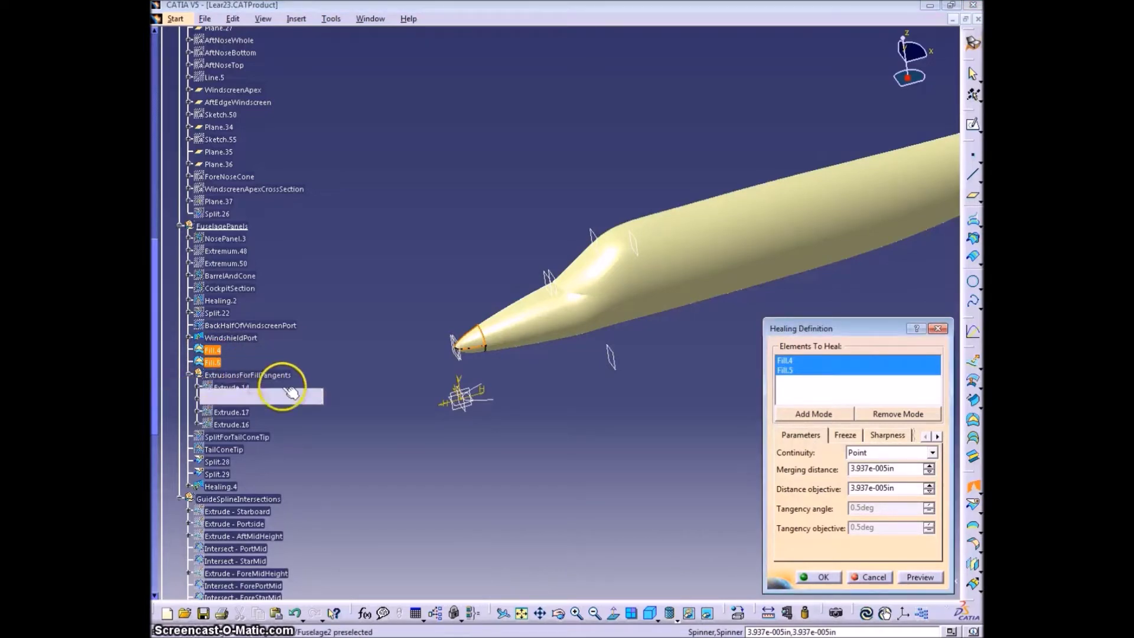
left_click(544, 322)
middle_click_drag(667, 523, 727, 319)
left_click(750, 288)
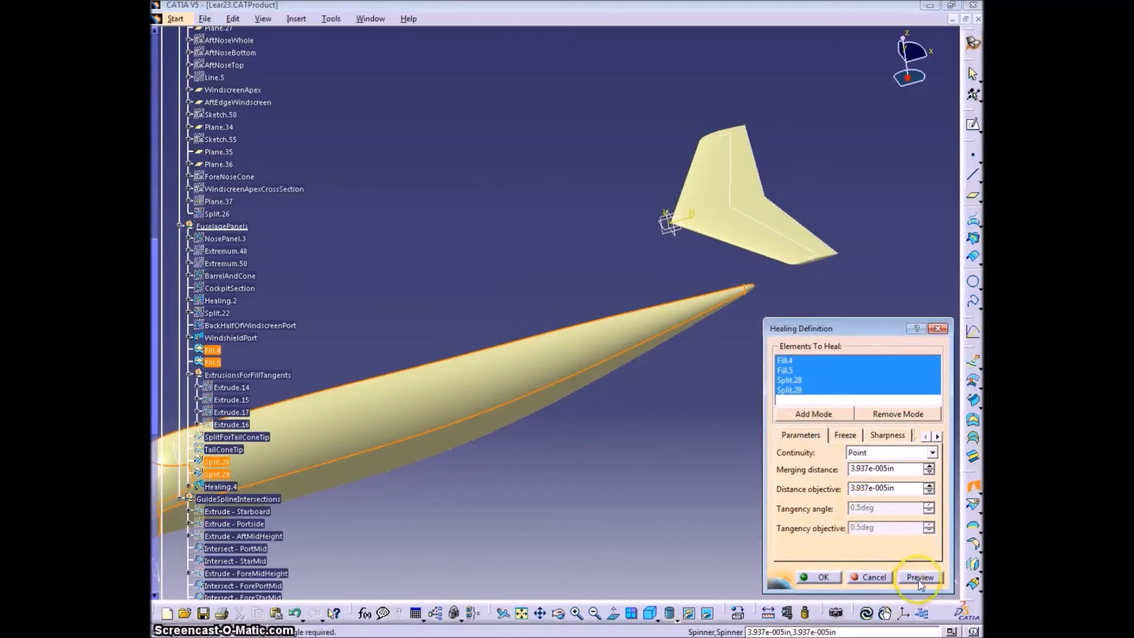
- Set the healing continuity to Tangent, freeze the large Split.28 fuselage face, and create the healed surface
left_click(933, 452)
left_click(886, 471)
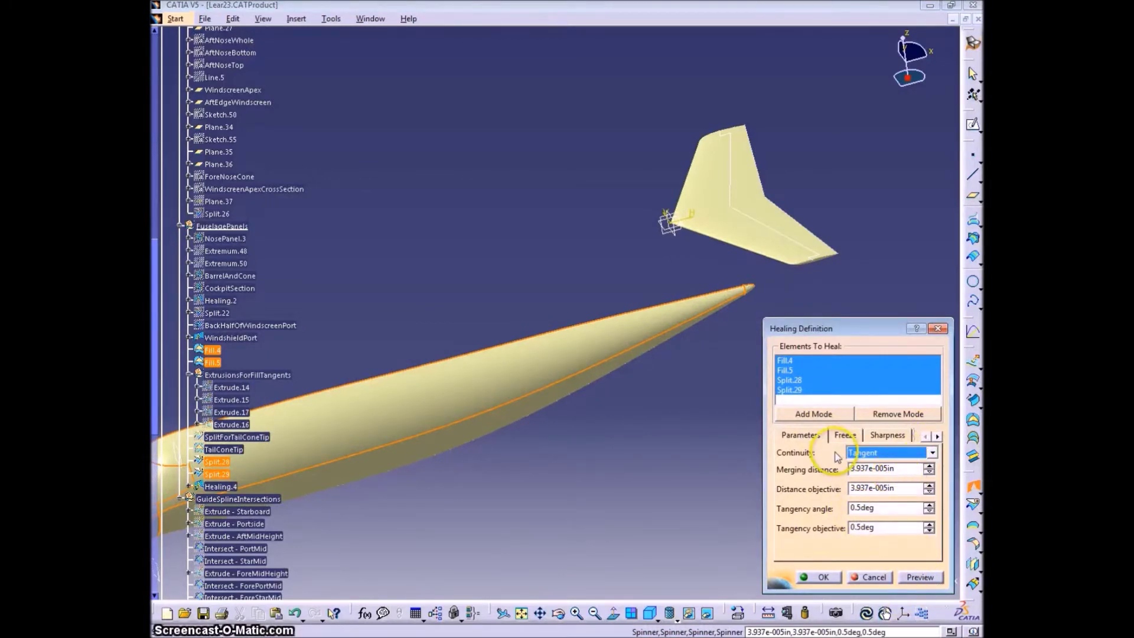
left_click(853, 437)
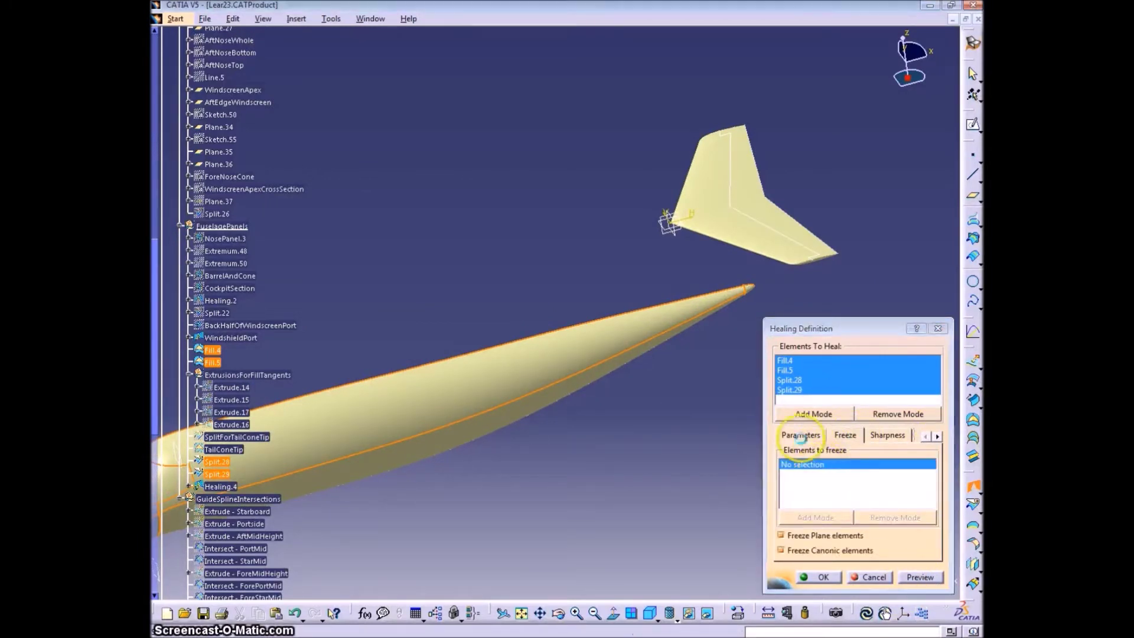
left_click(574, 349)
left_click(921, 577)
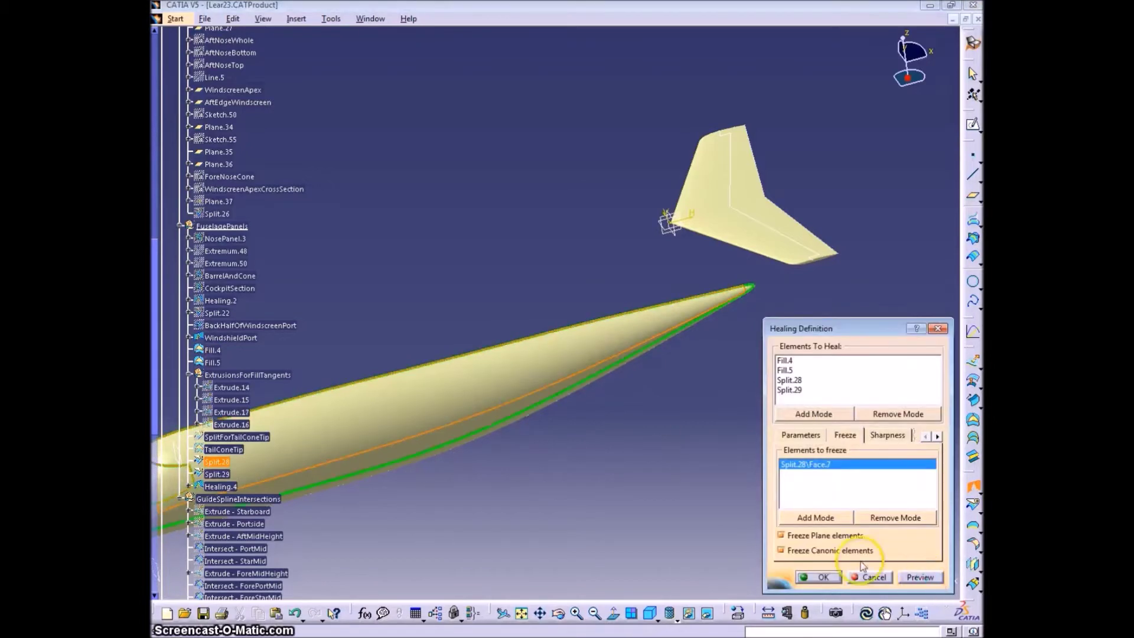
mouse_move(580, 520)
middle_mouse_down()
mouse_move(804, 387)
mouse_move(624, 389)
mouse_move(625, 361)
middle_mouse_up()
left_click(822, 577)
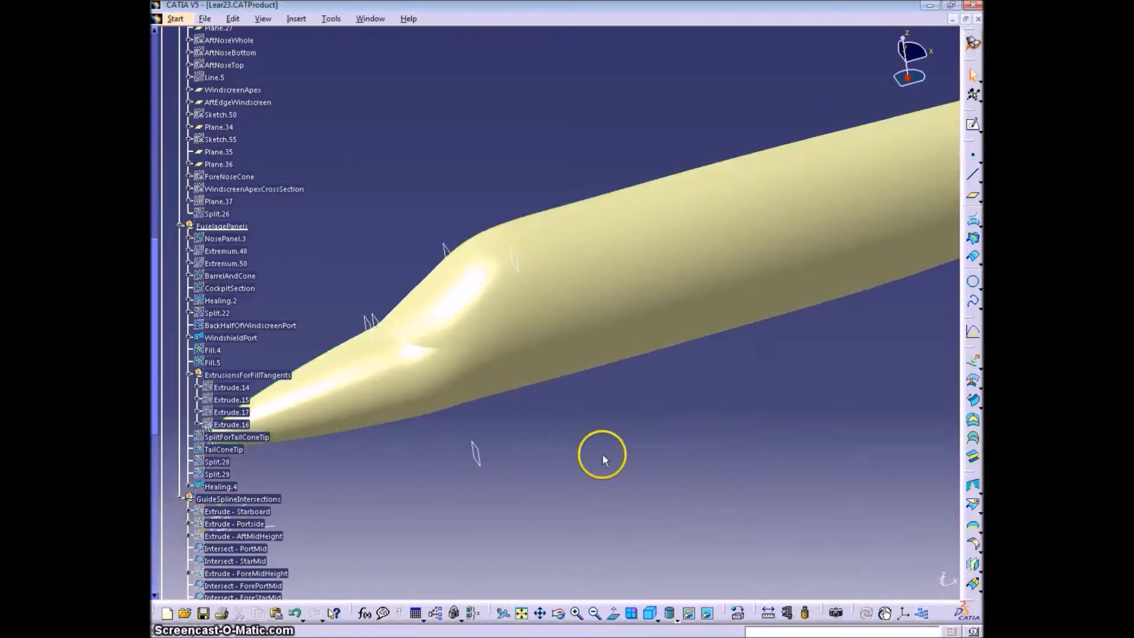
- Rename the healed half-fuselage surface Healing.4 as FuselageNoWindscreenPortside
mouse_move(322, 412)
middle_mouse_down()
mouse_move(490, 398)
mouse_move(541, 432)
mouse_move(714, 396)
mouse_move(538, 361)
middle_mouse_up()
left_click(231, 486)
key("alt+Return")
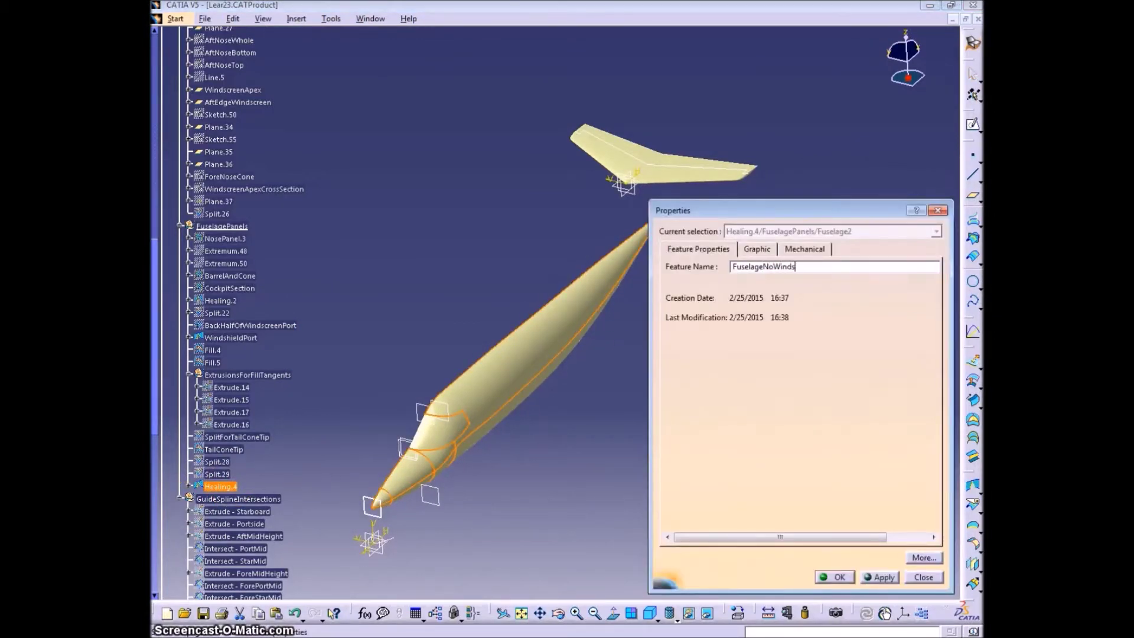
left_click(836, 577)
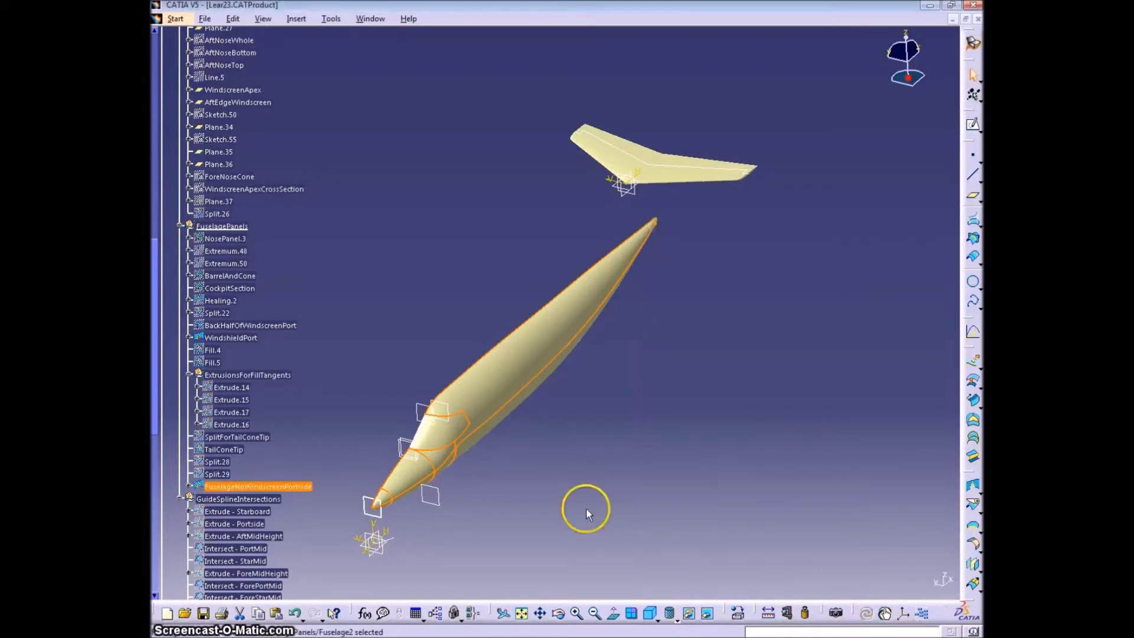
middle_click(495, 390)
middle_click_drag(525, 523, 576, 307)
middle_click_drag(530, 458, 596, 380)
left_click(524, 389)
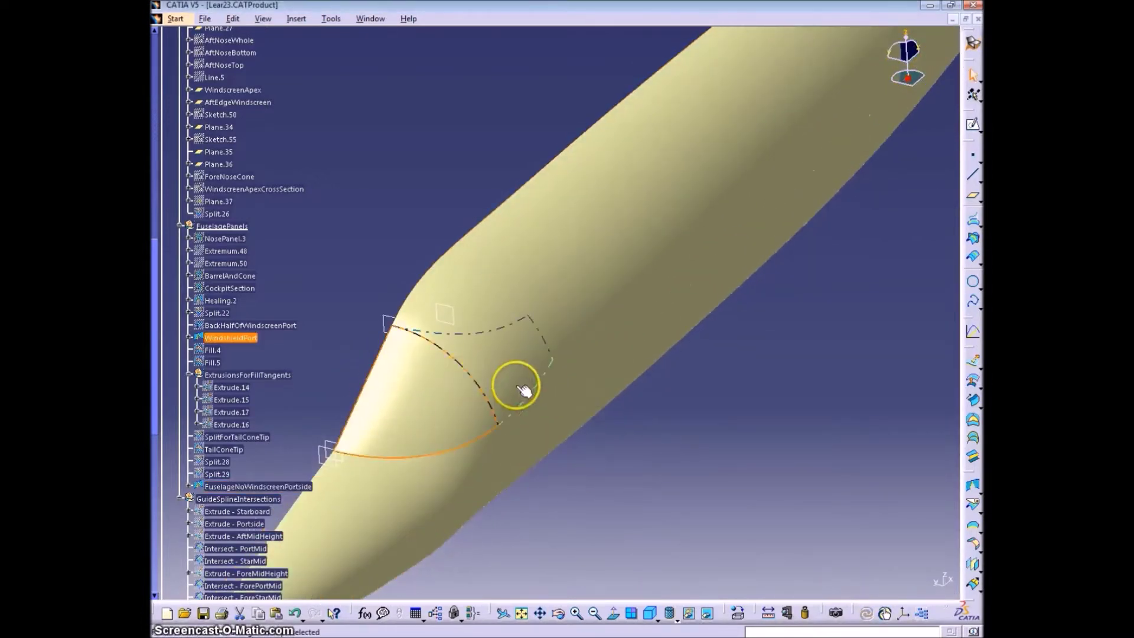
left_click(253, 486, "ctrl")
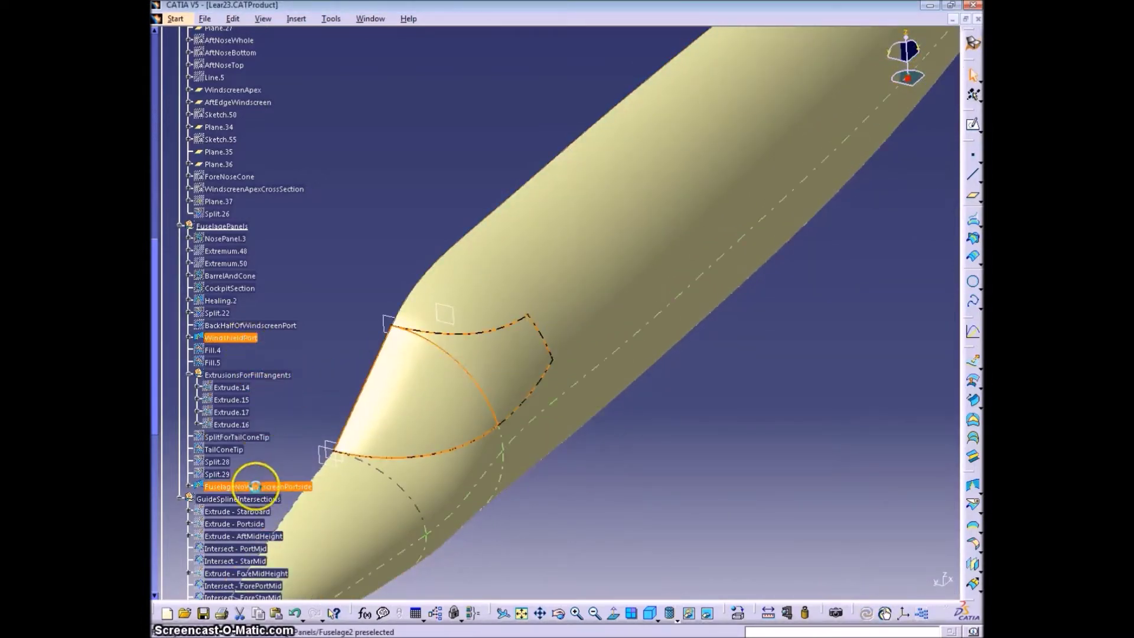
left_click(972, 487)
left_click(845, 435)
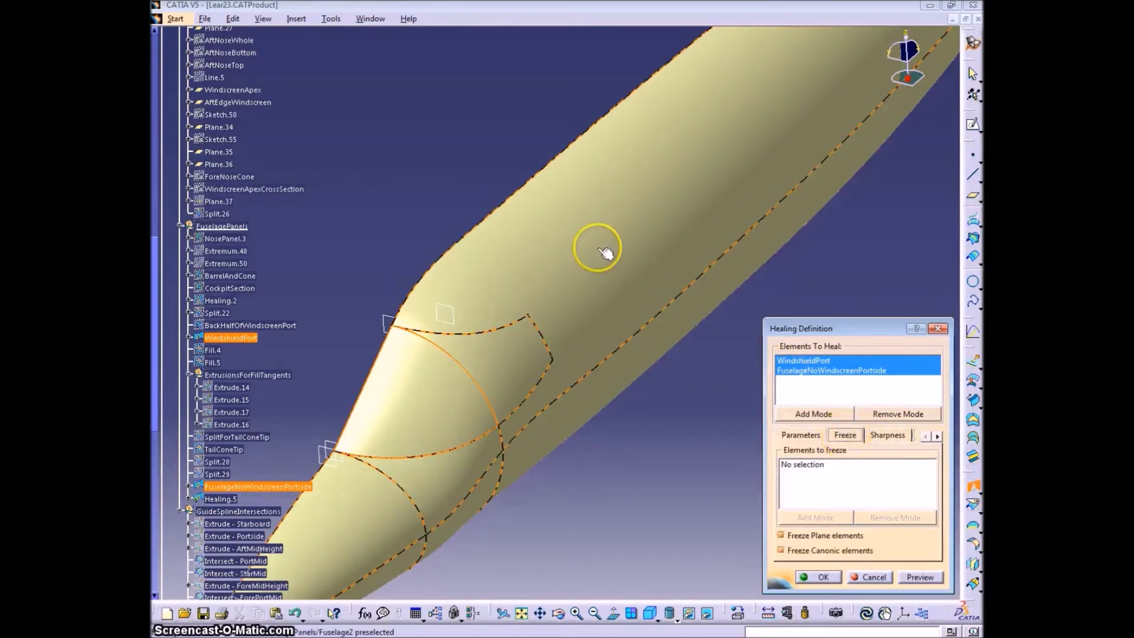
left_click(242, 486)
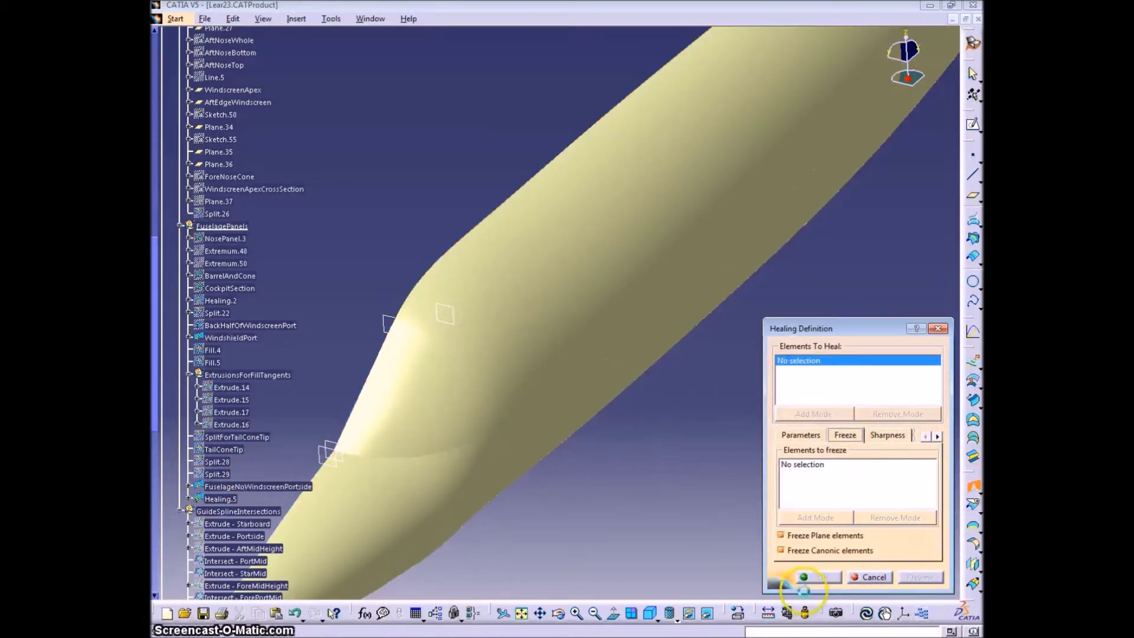
left_click(868, 577)
- Start a Healing operation with FuselageNoWindscreenPortside and WindshieldPort as the elements to heal, and activate the selection of elements to freeze
left_click(972, 487)
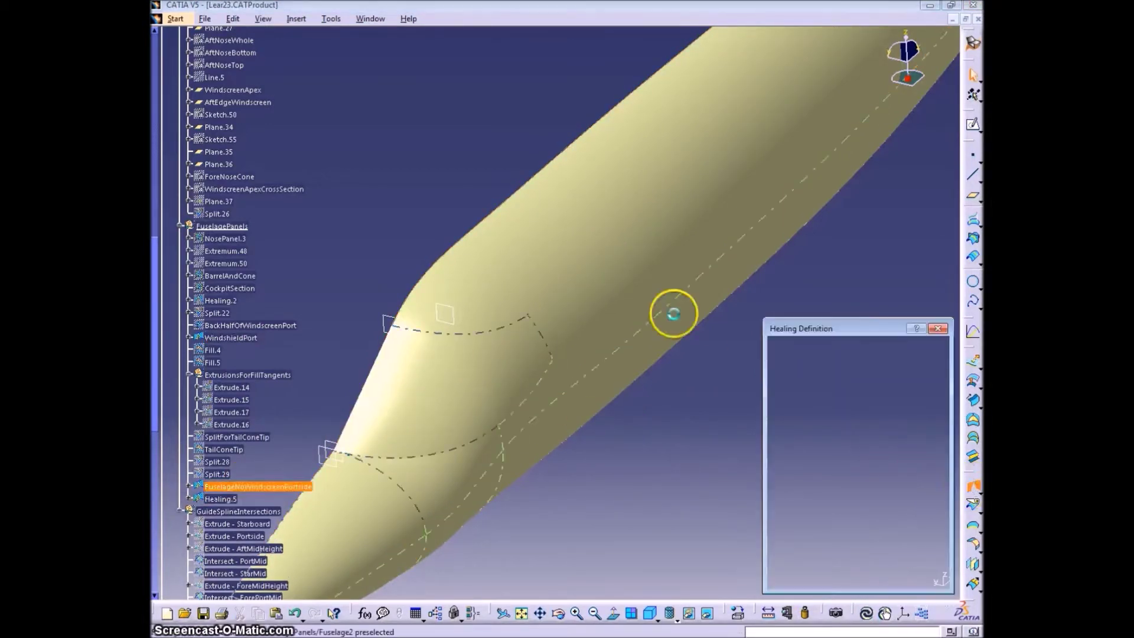
left_click(230, 337)
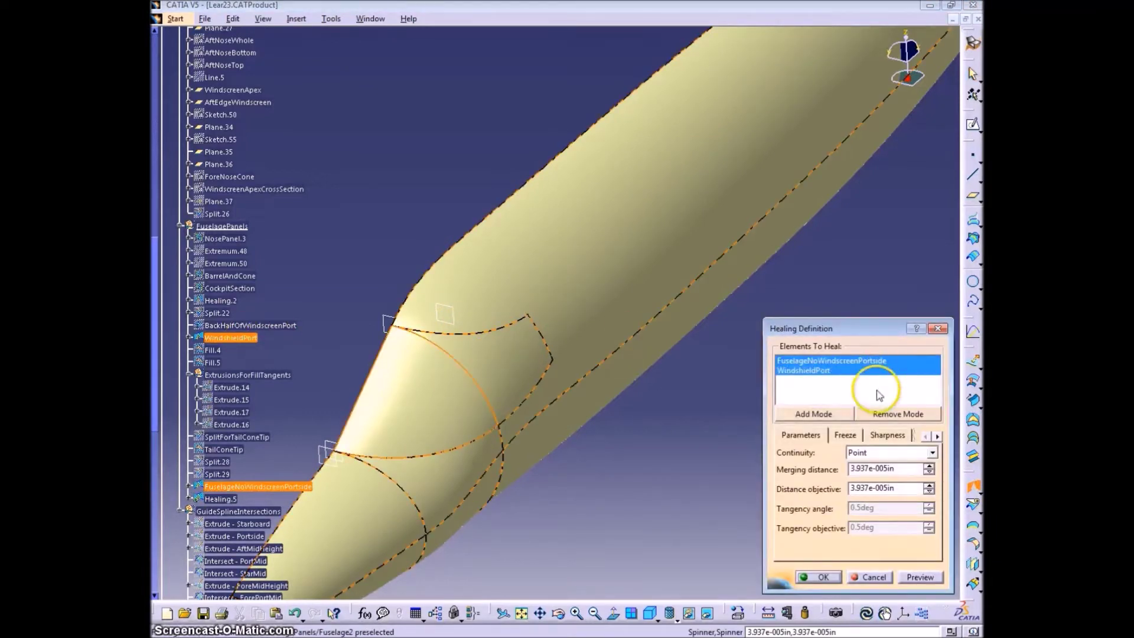
left_click(845, 435)
left_click(831, 465)
left_click(274, 485)
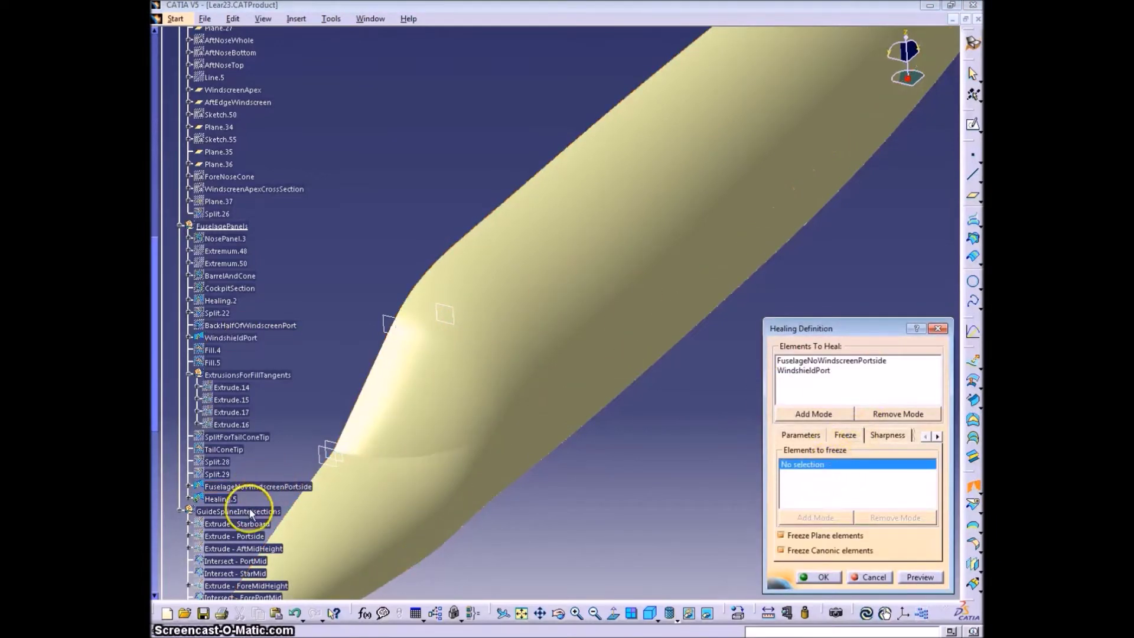
- Freeze five faces of FuselageNoWindscreenPortside around the windscreen, underside and nose, and create the healed surface
left_click(592, 337)
left_click(544, 435)
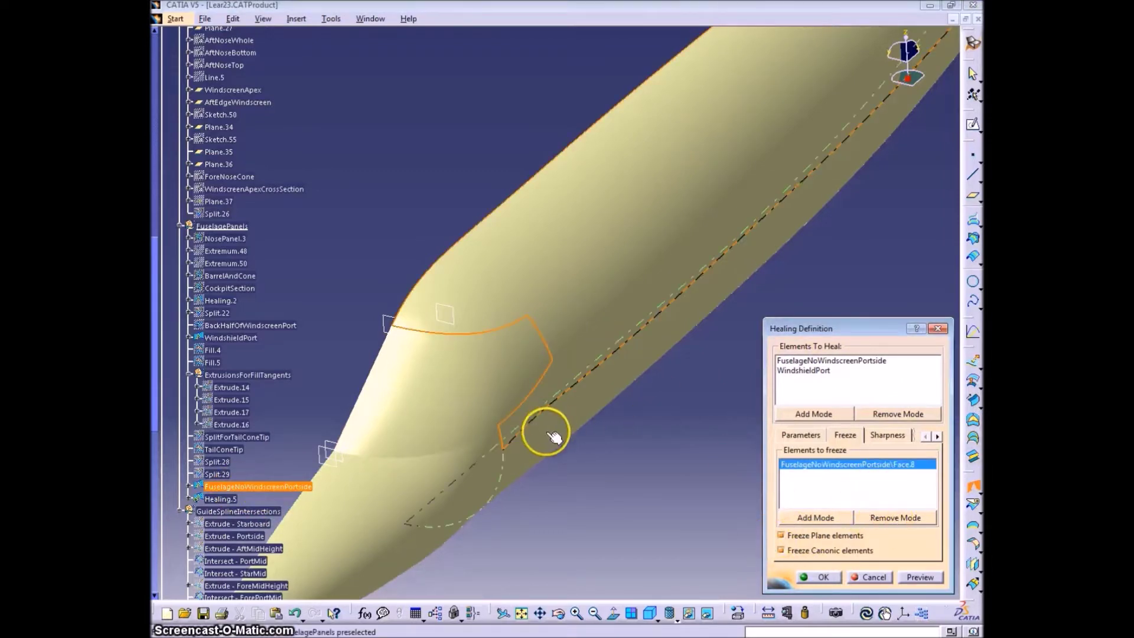
left_click(505, 447)
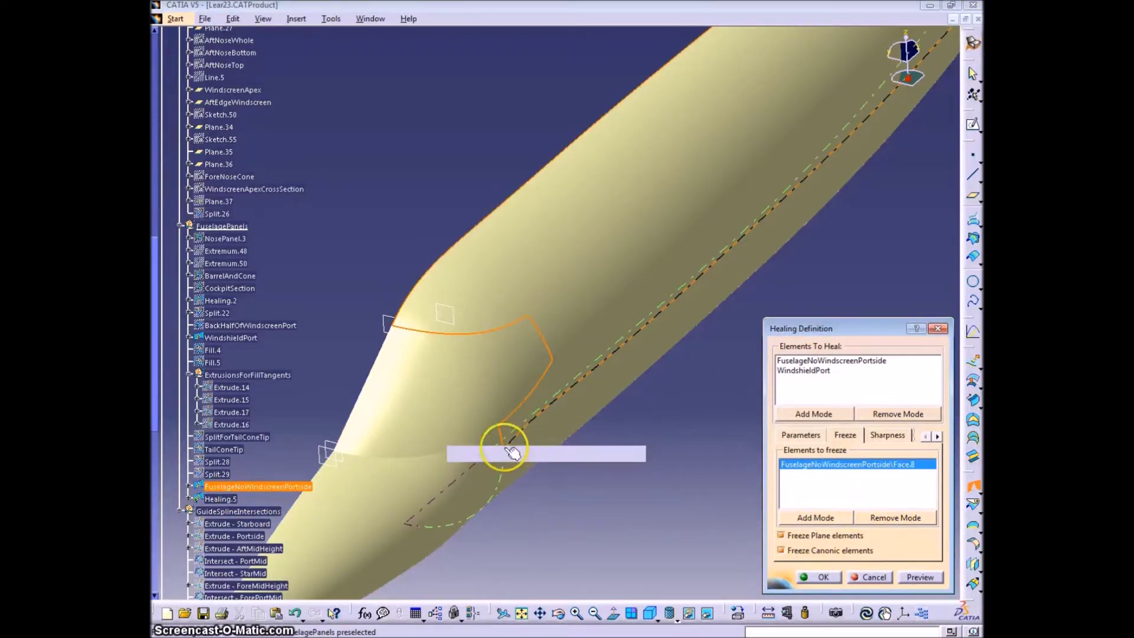
left_click(430, 484)
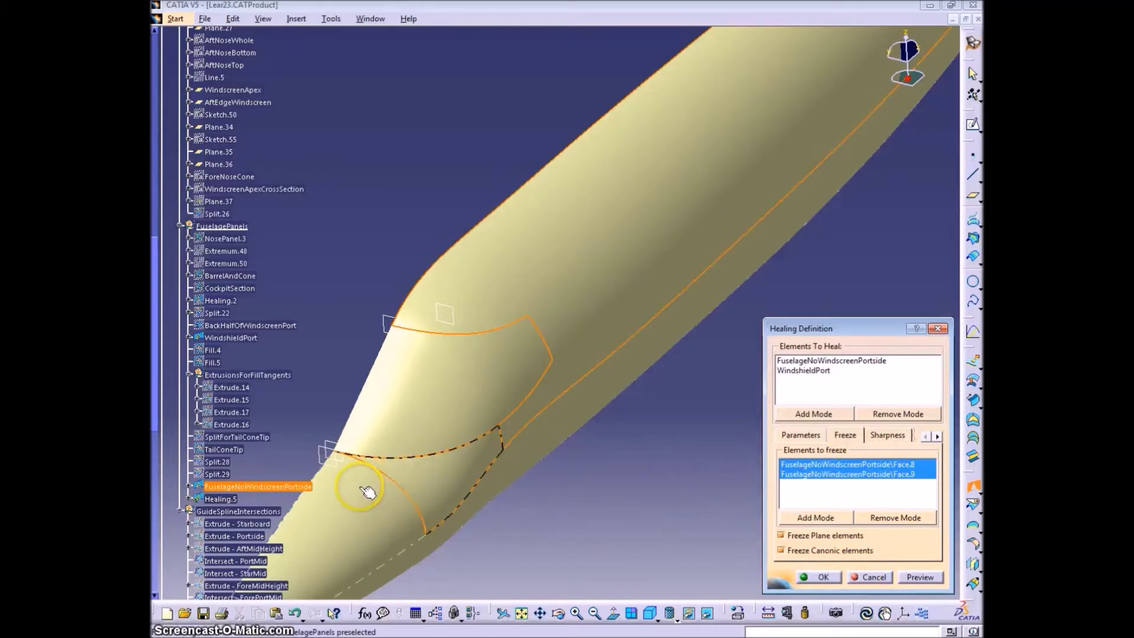
left_click(366, 492)
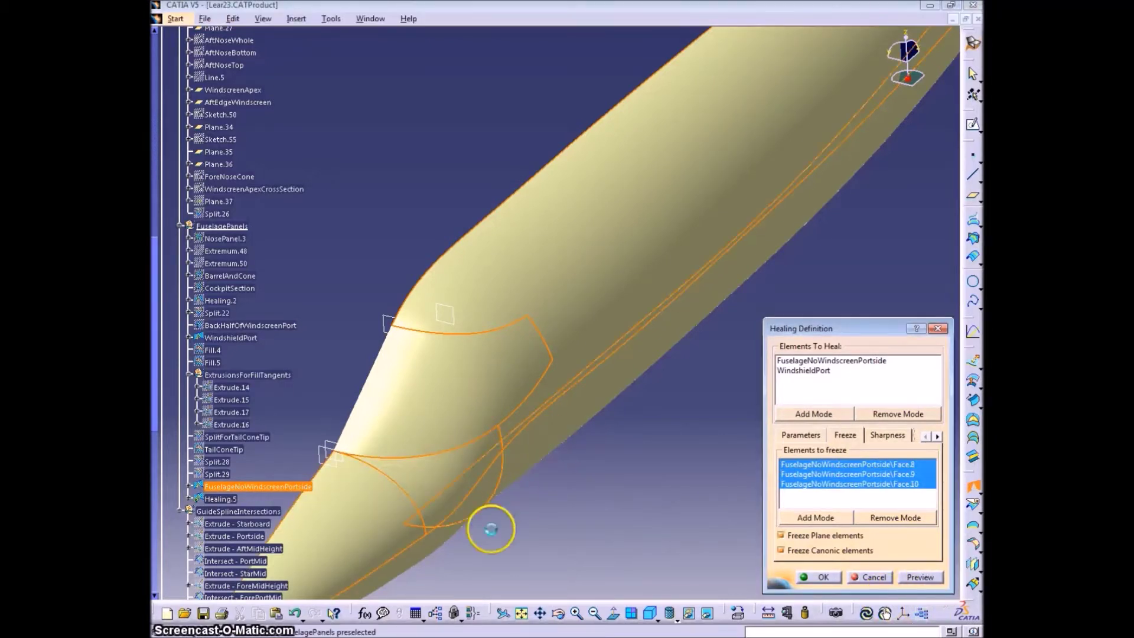
left_click(486, 528)
left_click(442, 540)
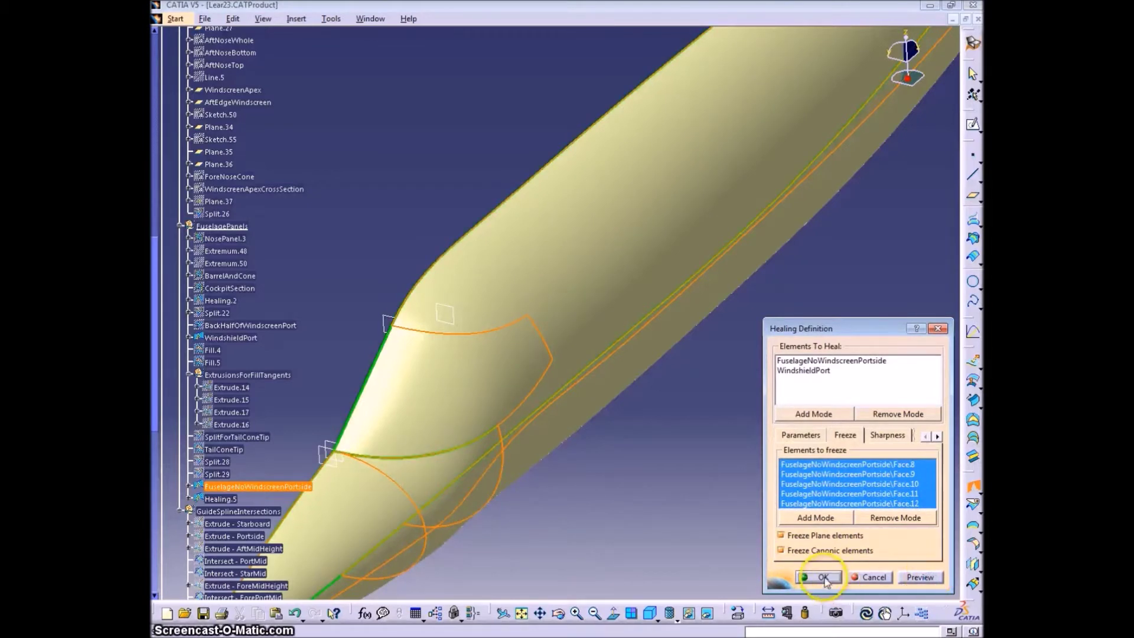
left_click(823, 578)
- Rename the new healed surface Healing.5 as FuselagePortside
middle_click_drag(515, 451, 529, 466)
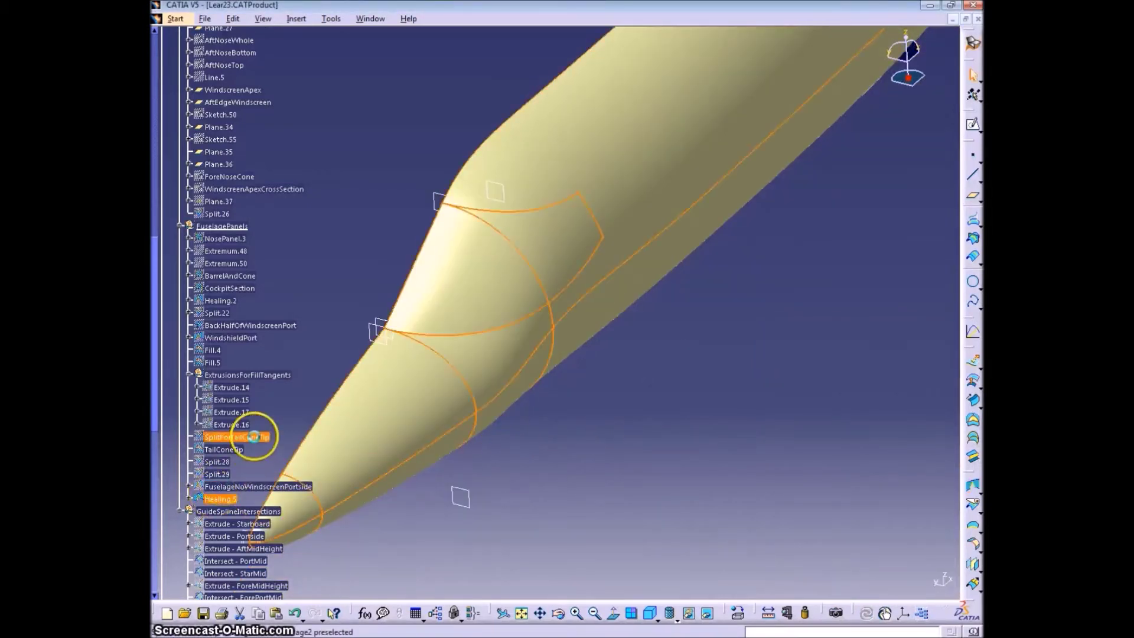
key("alt+Return")
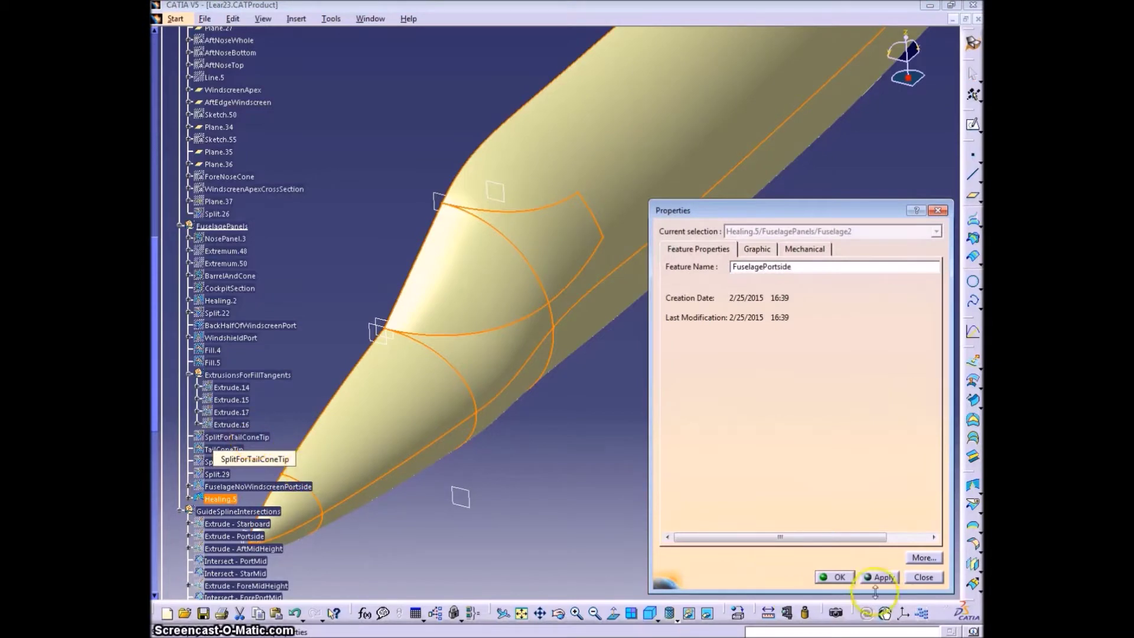
left_click(835, 577)
- Hide the construction planes shown along the windscreen and nose, including Plane.34
mouse_move(729, 476)
middle_mouse_down()
mouse_move(423, 314)
mouse_move(608, 370)
mouse_move(620, 468)
mouse_move(584, 395)
mouse_move(463, 410)
mouse_move(412, 308)
middle_mouse_up()
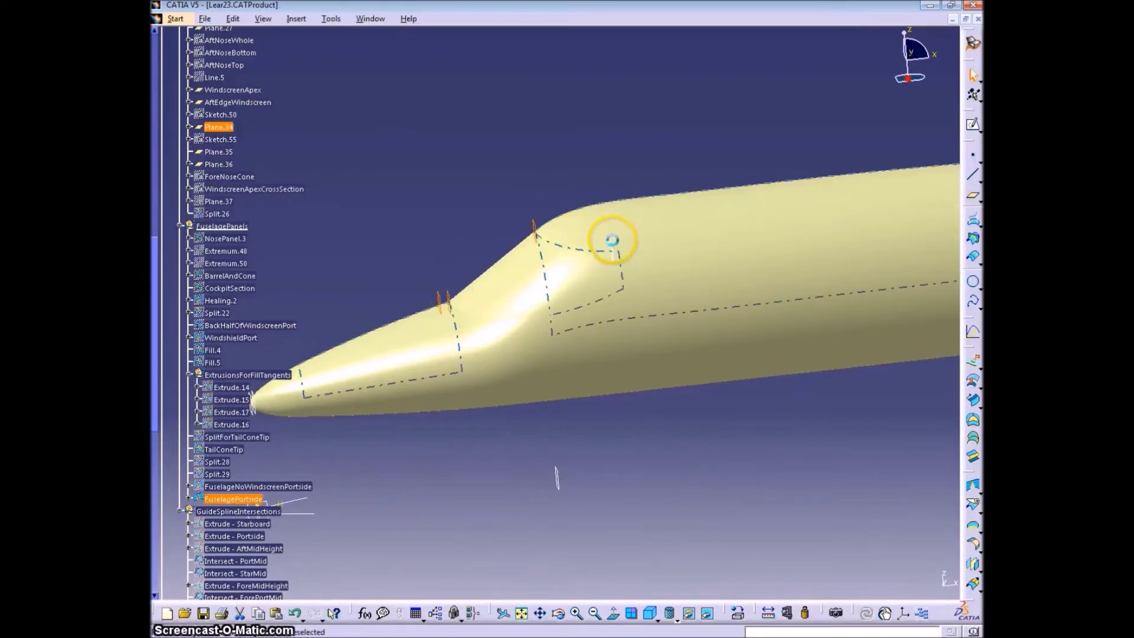
right_click(443, 291)
left_click(489, 334)
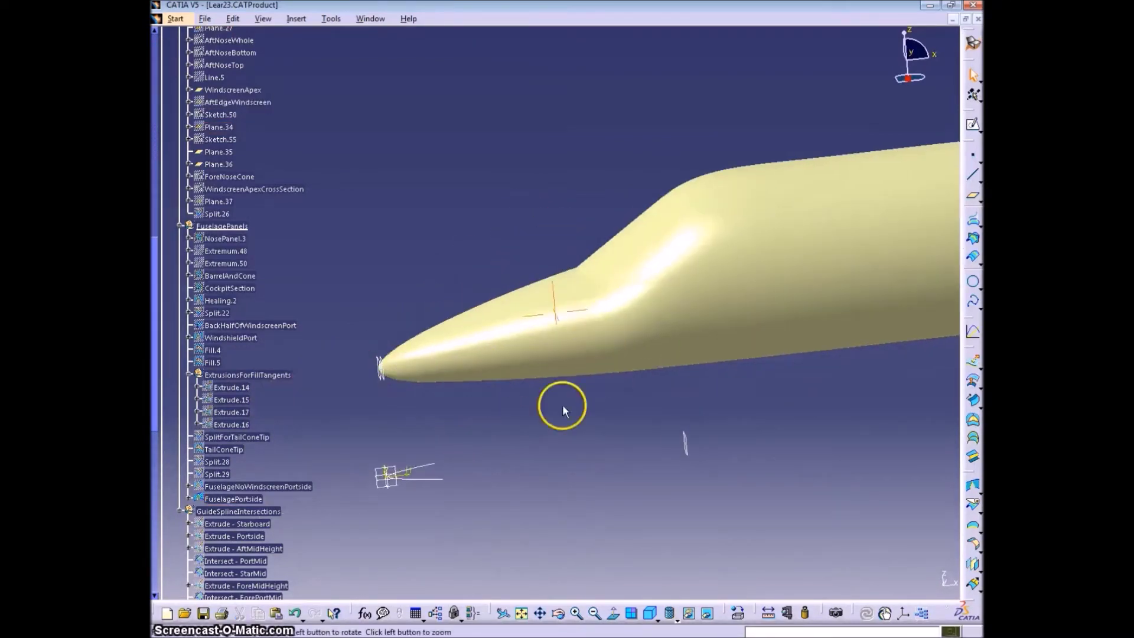
- Mirror the FuselagePortside surface about the ZX plane with the Symmetry operation, keeping Surface as the result type
middle_click_drag(562, 405, 519, 346)
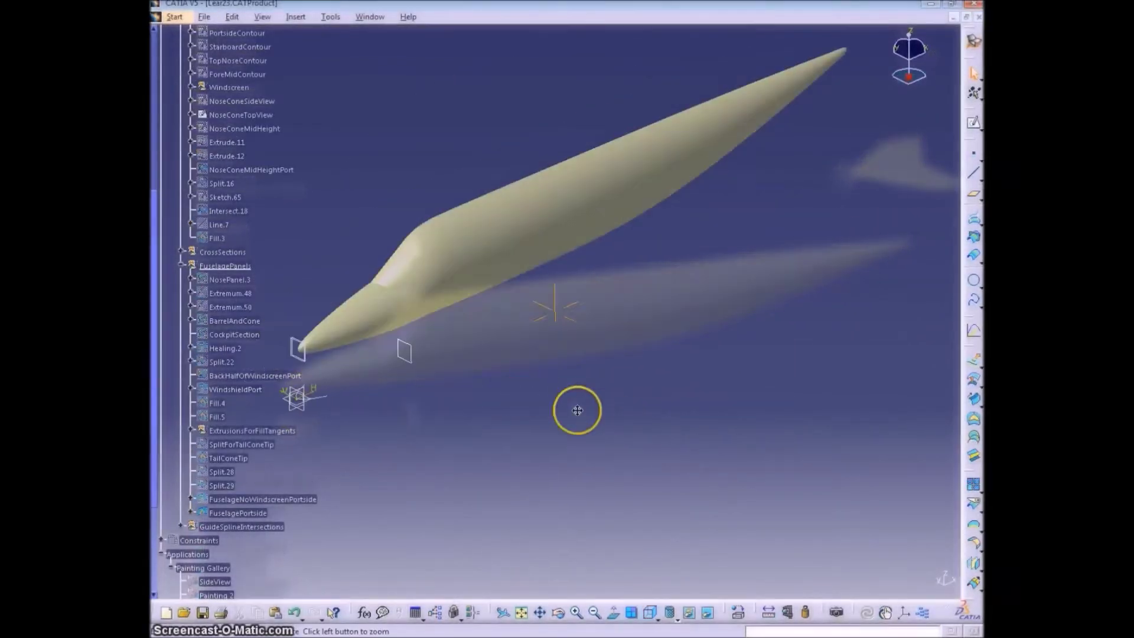
middle_click_drag(576, 405, 372, 462)
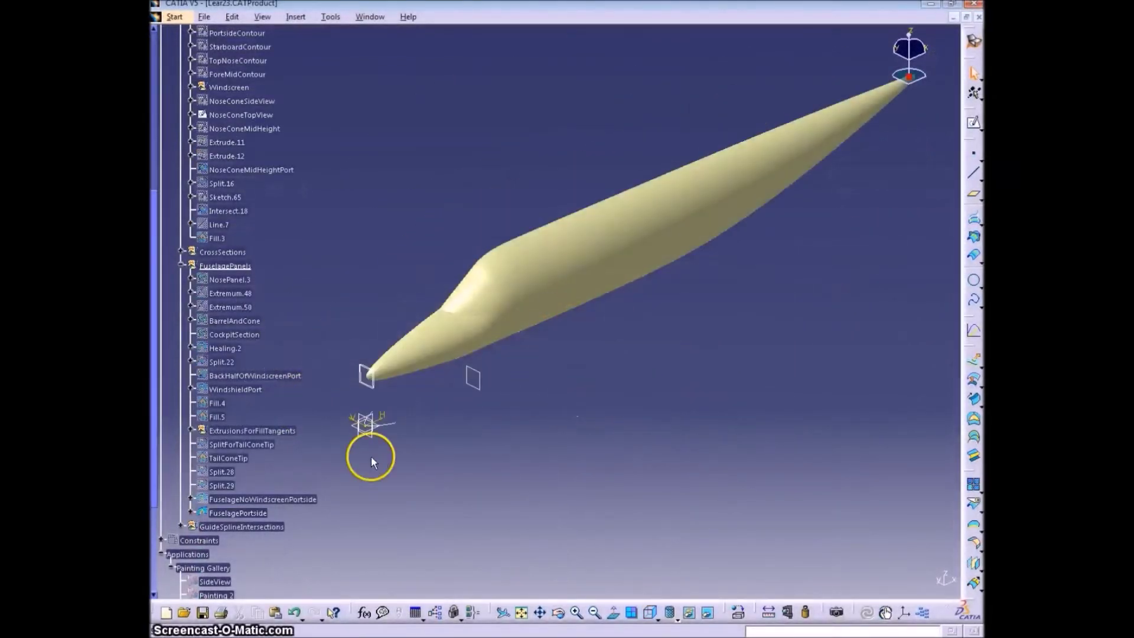
left_click(245, 511)
left_click(974, 565)
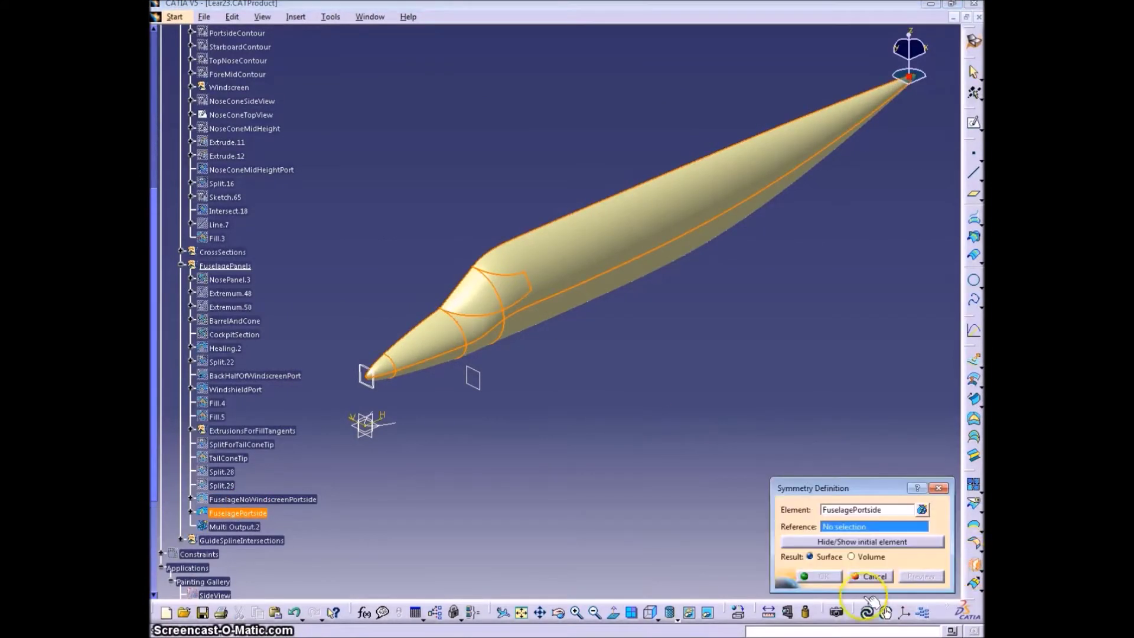
right_click(826, 519)
left_click(868, 398)
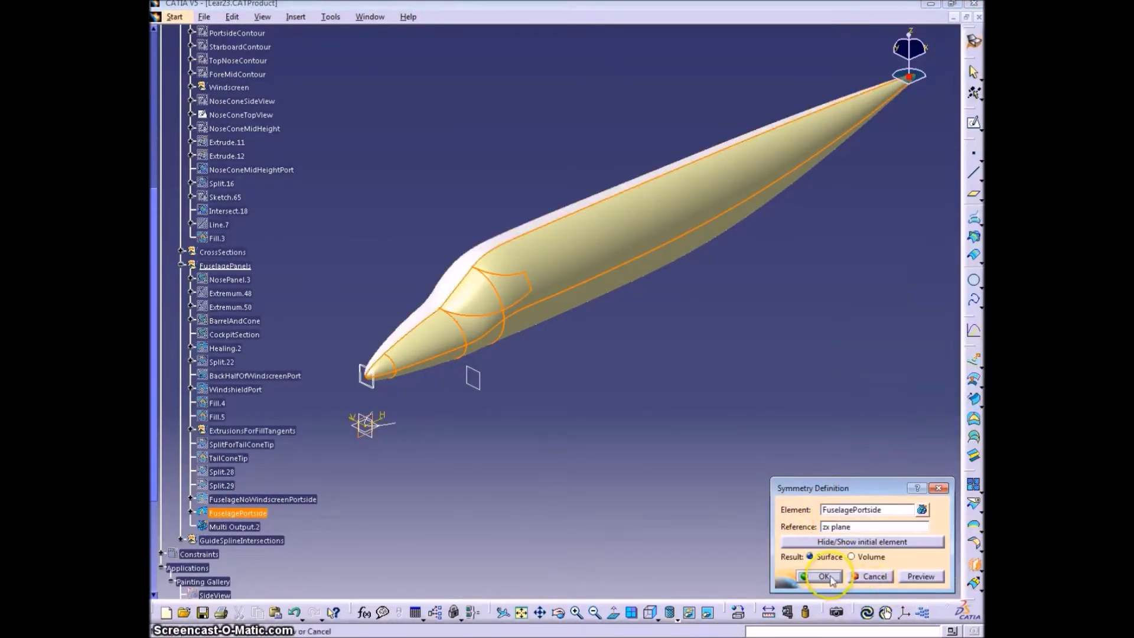
left_click(825, 576)
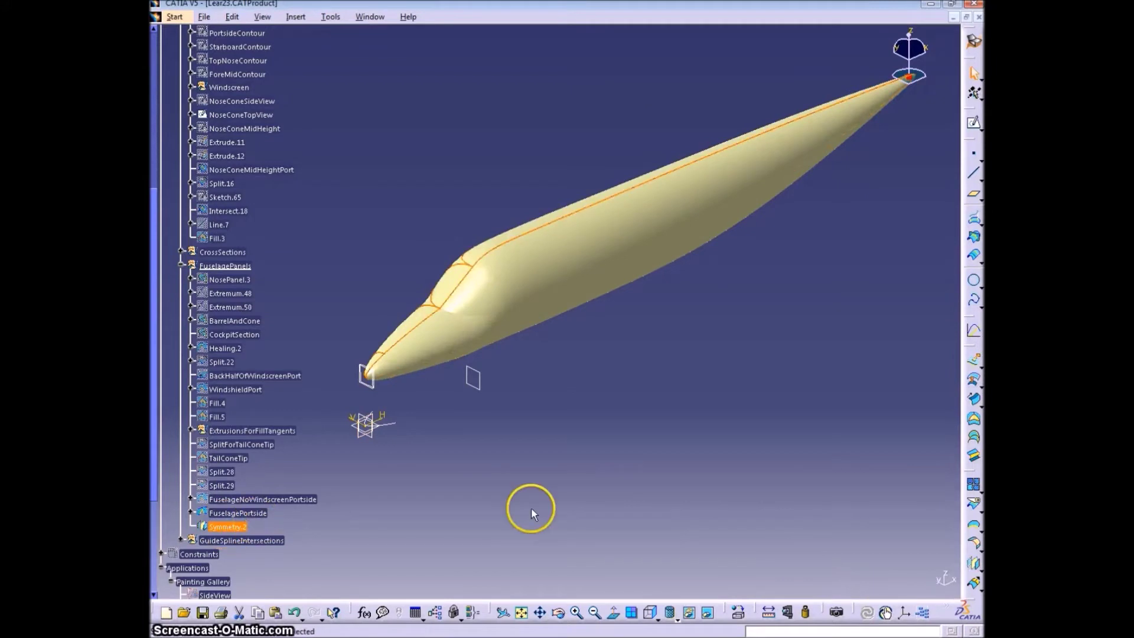
- Rename the mirrored fuselage surface Symmetry.2 as FuselageStarboard
key("alt+Return")
left_click(779, 248)
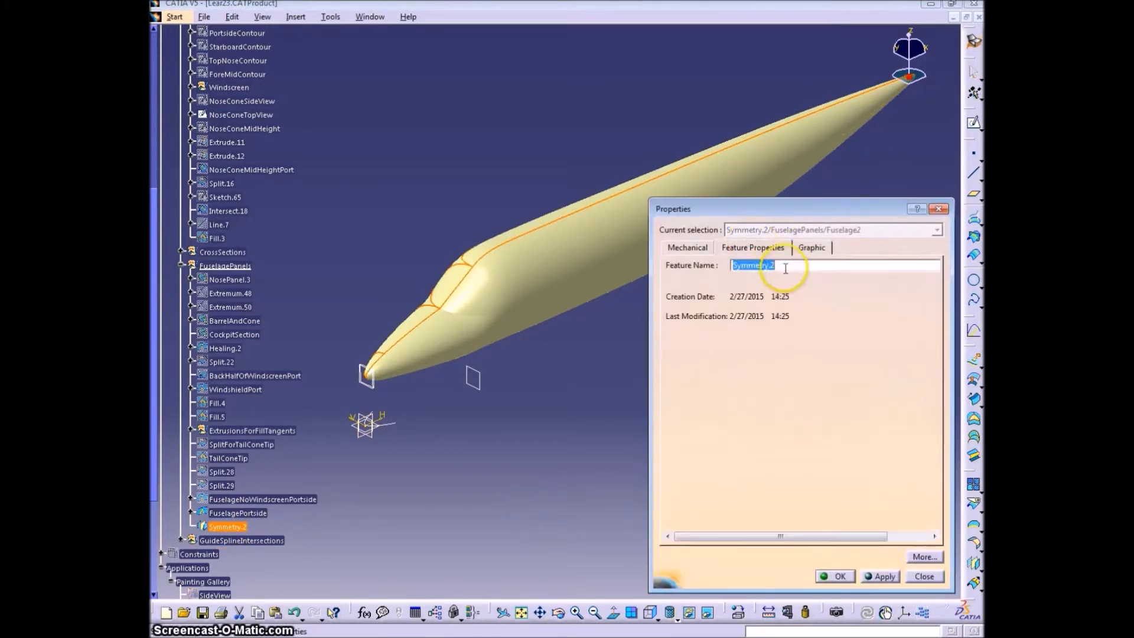
left_click(835, 577)
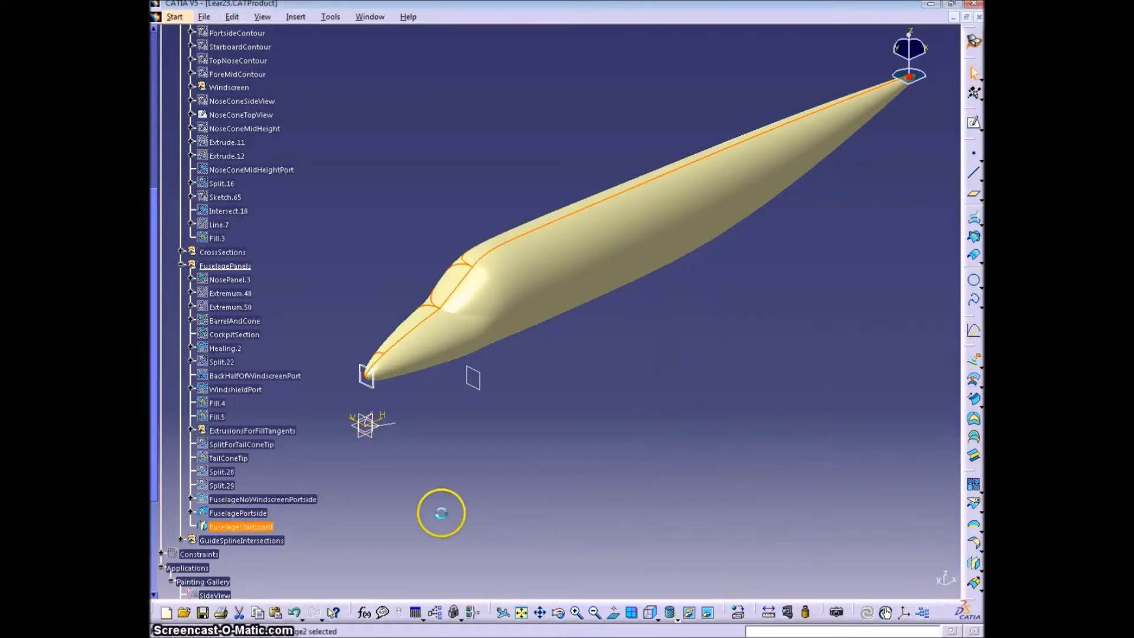
- Start a Healing operation with FuselagePortside and FuselageStarboard as the elements to heal
left_click(237, 513, "ctrl")
middle_click_drag(532, 542, 749, 465)
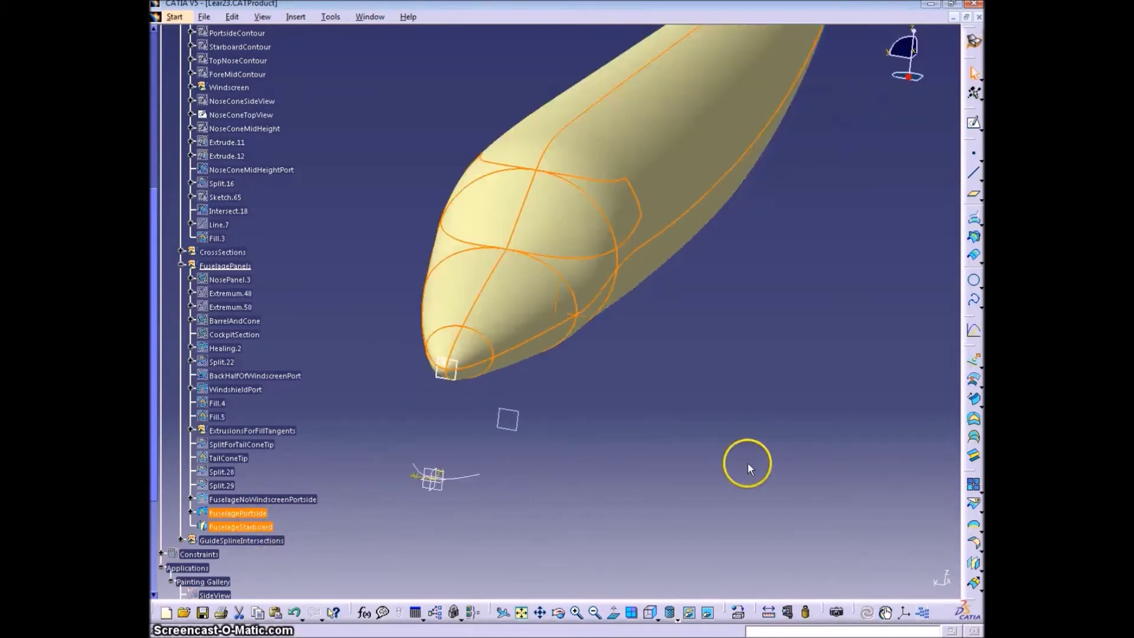
left_click(632, 479)
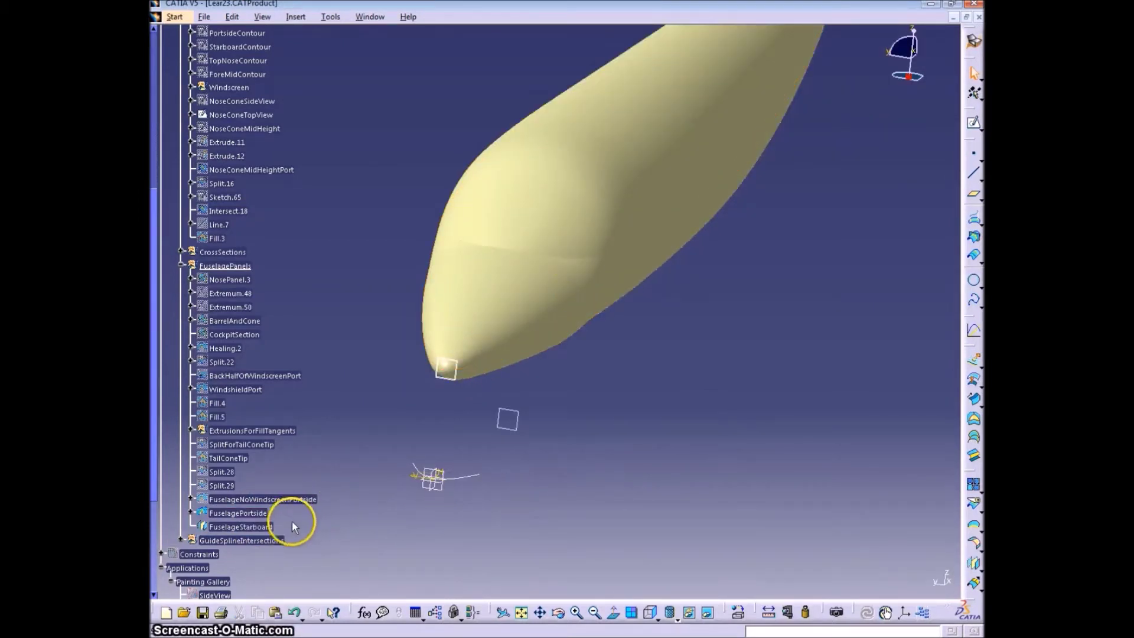
left_click(339, 524)
left_click(242, 513)
left_click(250, 526, "ctrl")
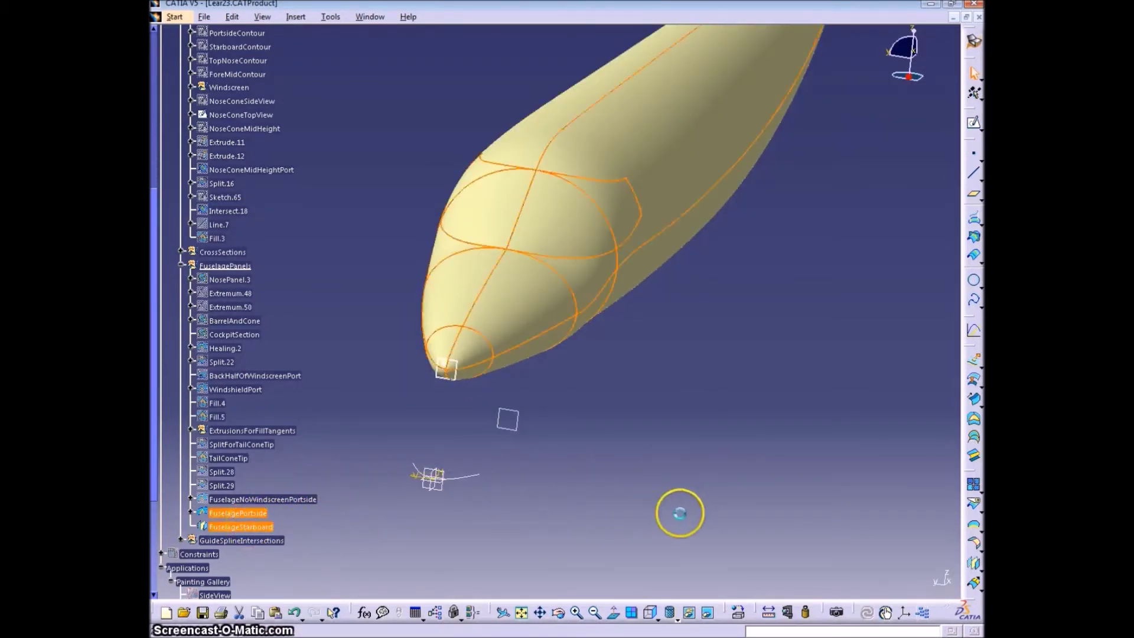
left_click(979, 509)
left_click(918, 505)
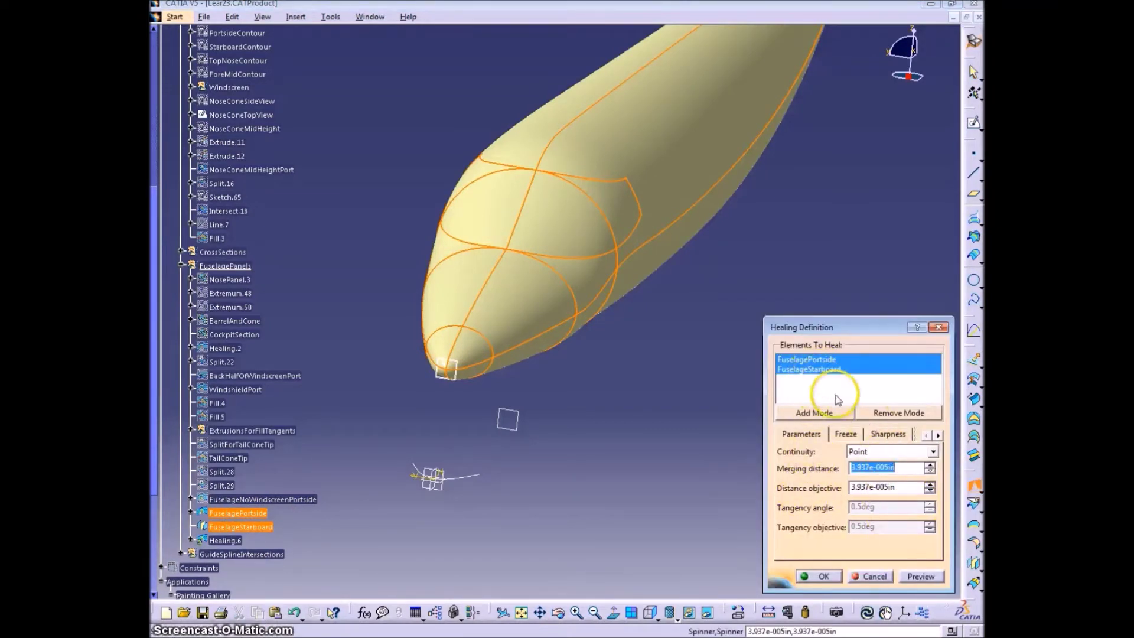
- Add the FuselagePortside faces, from the barrel and windscreen to the nose underside and tail cone tip, to the healing's elements to freeze
left_click(846, 434)
left_click(821, 464)
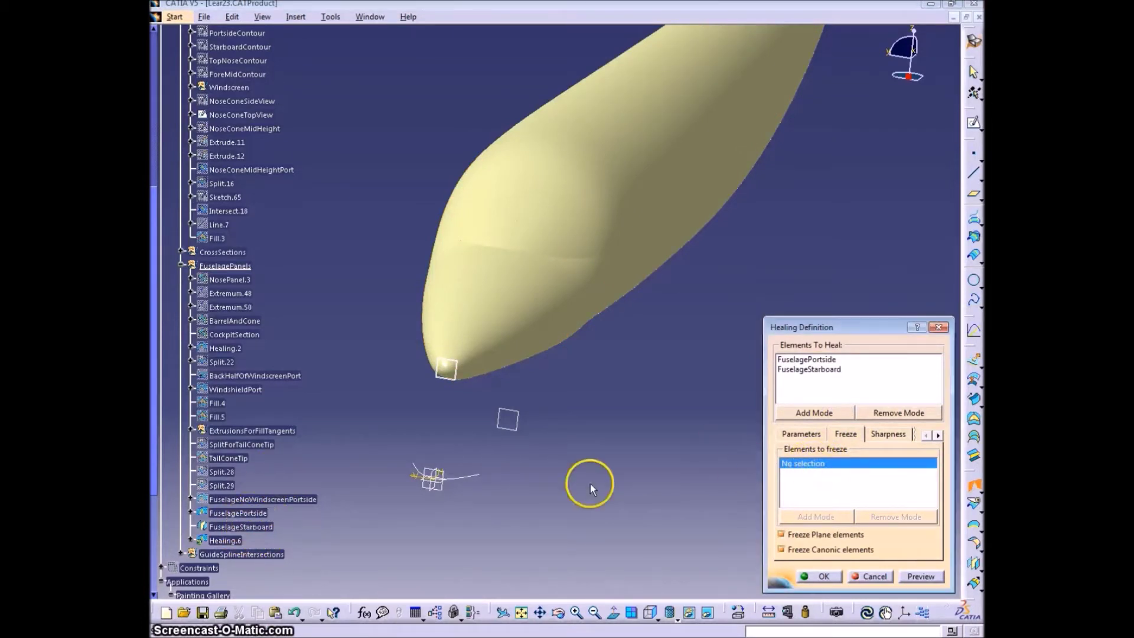
left_click(592, 187)
left_click(532, 309)
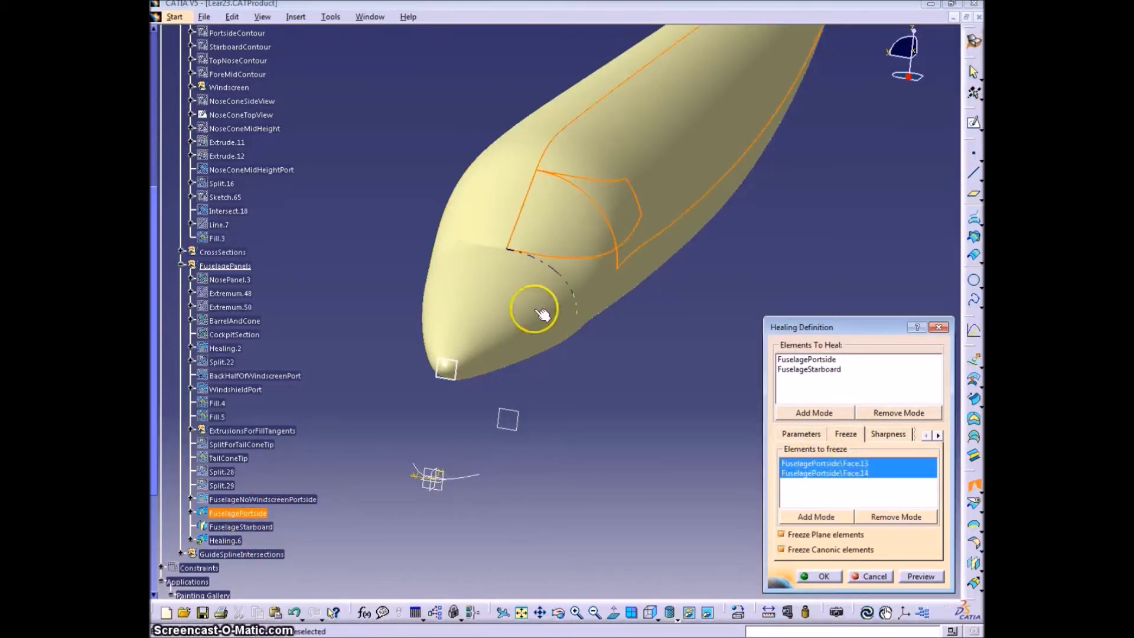
left_click(477, 340)
left_click(448, 372)
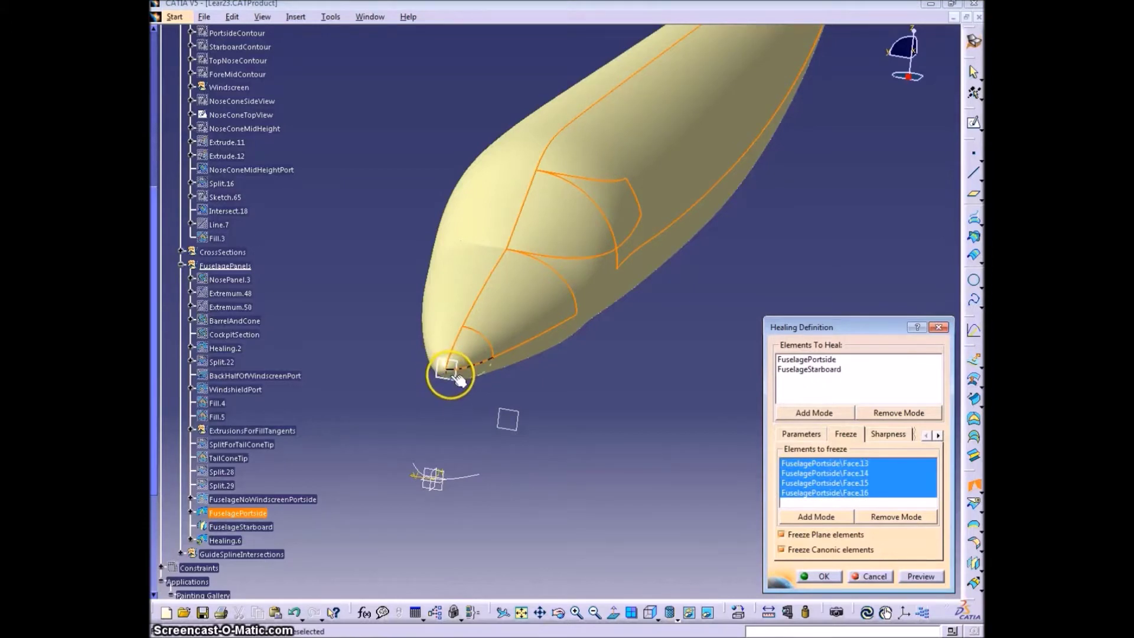
left_click(455, 375)
left_click(532, 351)
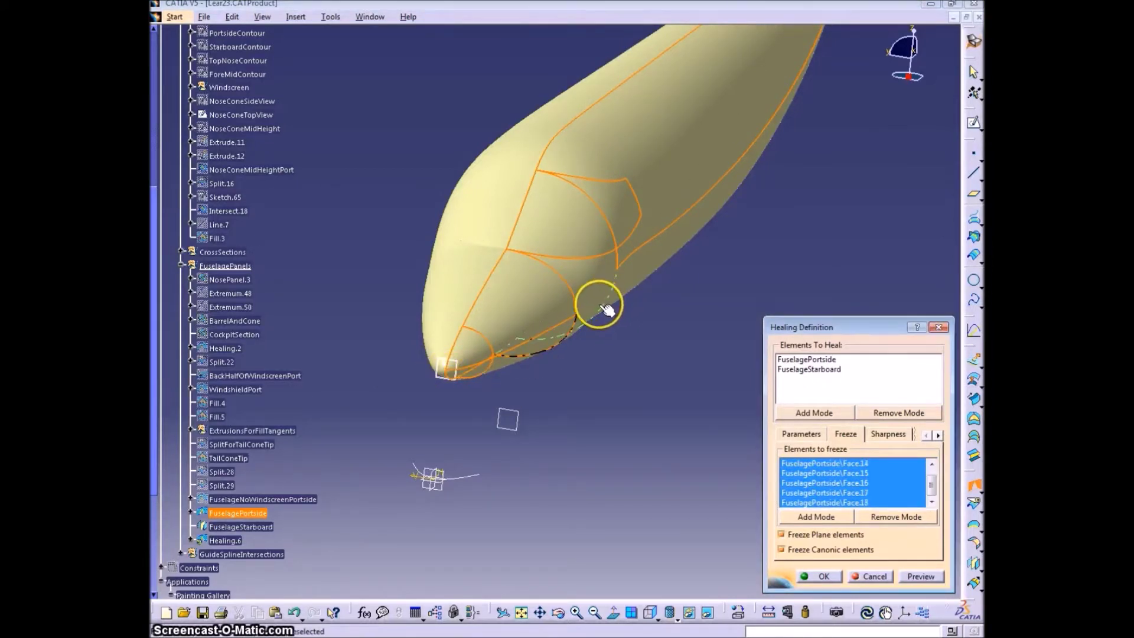
left_click(600, 306)
left_click(648, 271)
middle_click(681, 110)
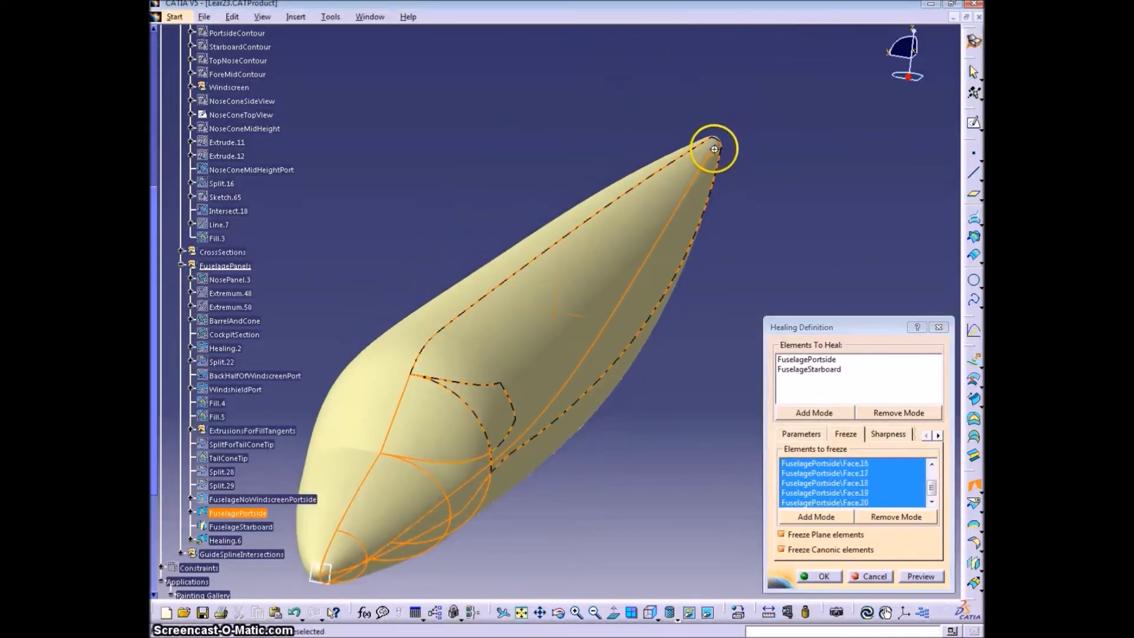
middle_click_drag(714, 149, 592, 293)
left_click(585, 293)
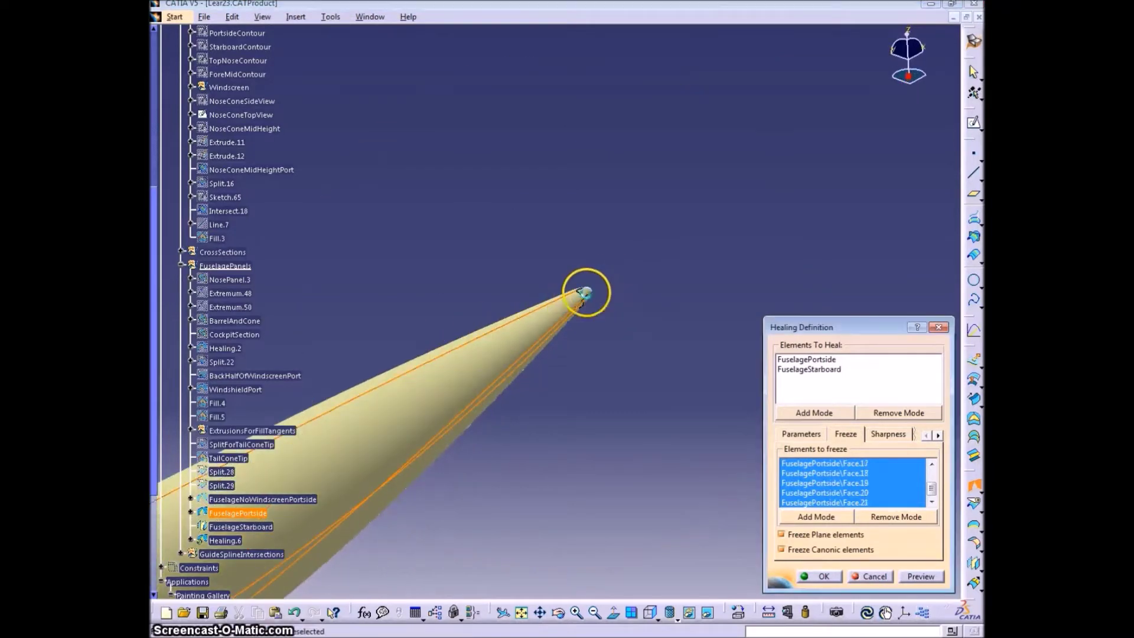
- Preview the healing of FuselagePortside and FuselageStarboard and confirm it as one fuselage surface
left_click(922, 576)
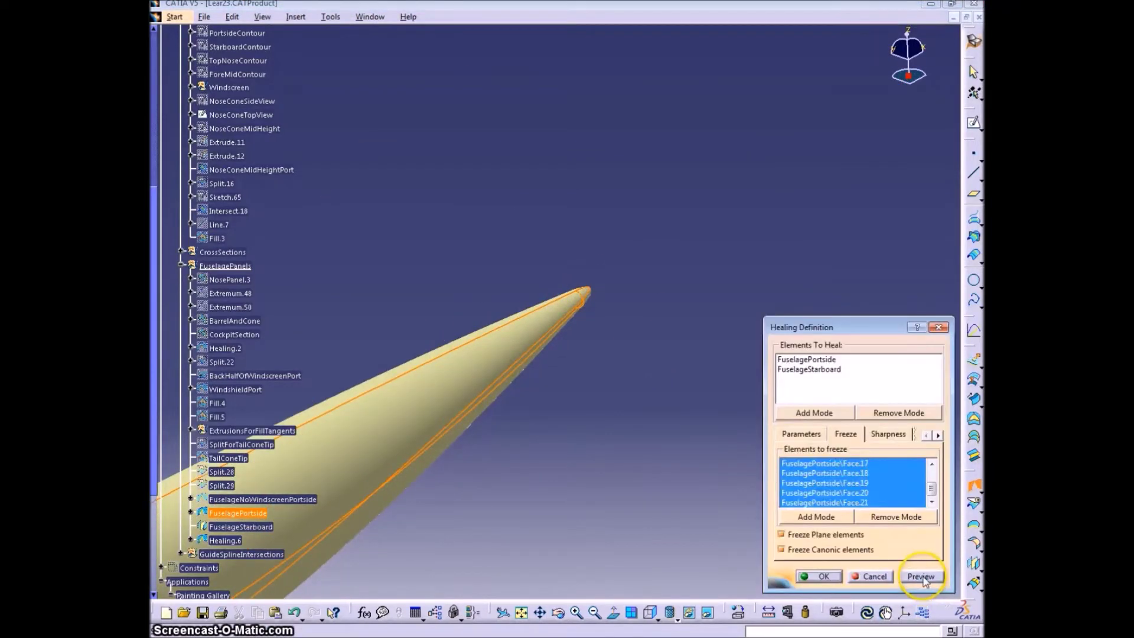
mouse_move(539, 488)
middle_mouse_down()
mouse_move(461, 457)
mouse_move(567, 362)
mouse_move(552, 458)
mouse_move(566, 455)
mouse_move(587, 332)
mouse_move(632, 444)
middle_mouse_up()
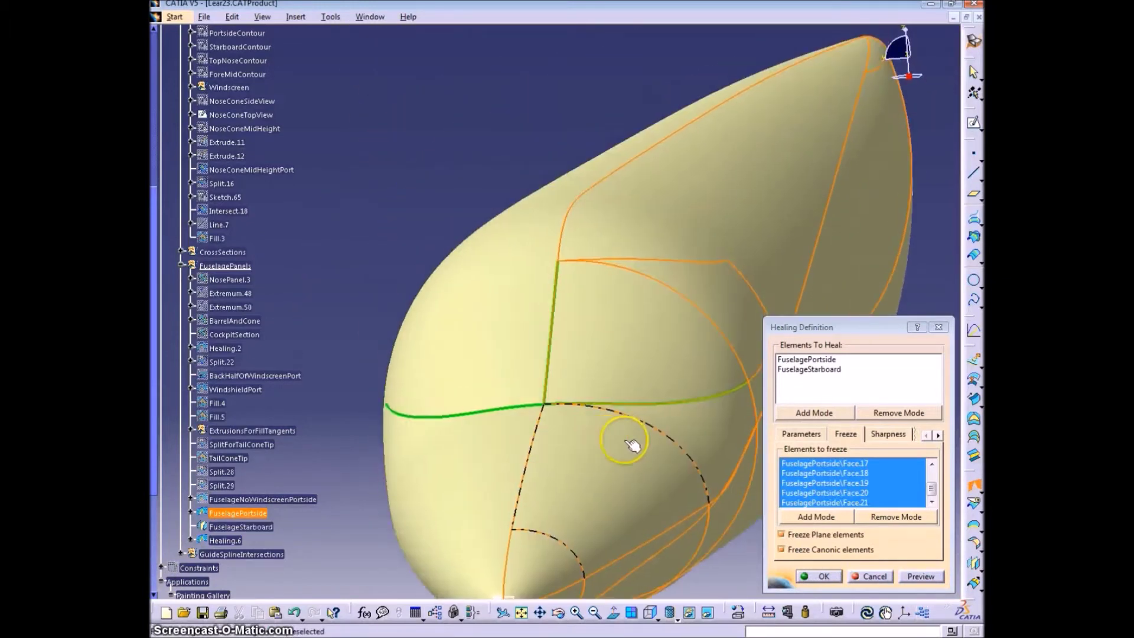
left_click(822, 577)
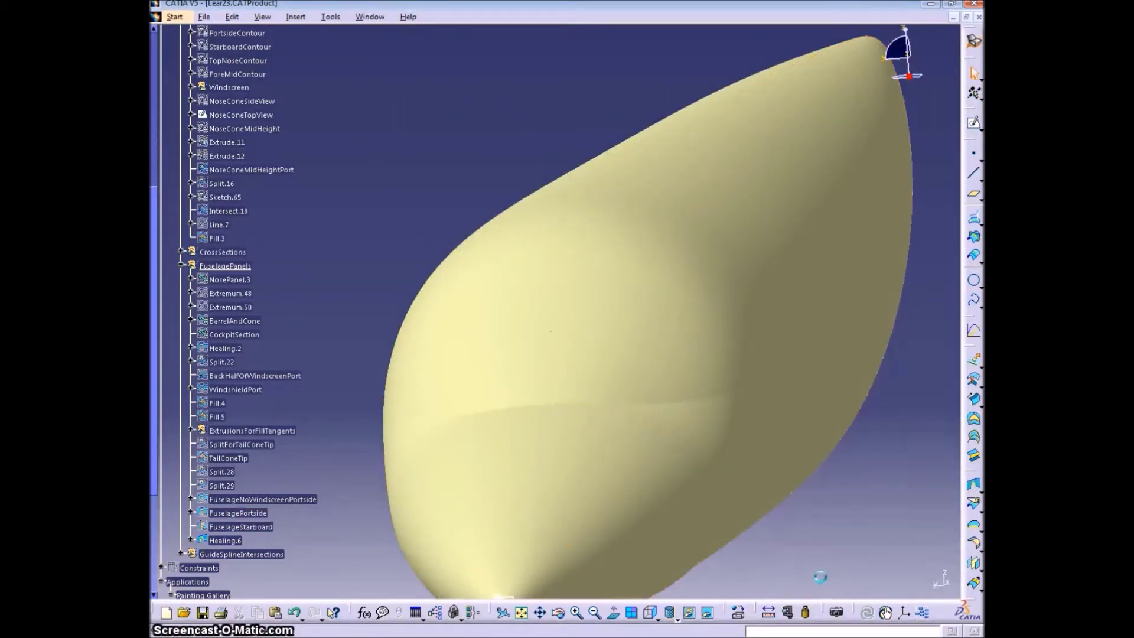
middle_click_drag(562, 476, 696, 432)
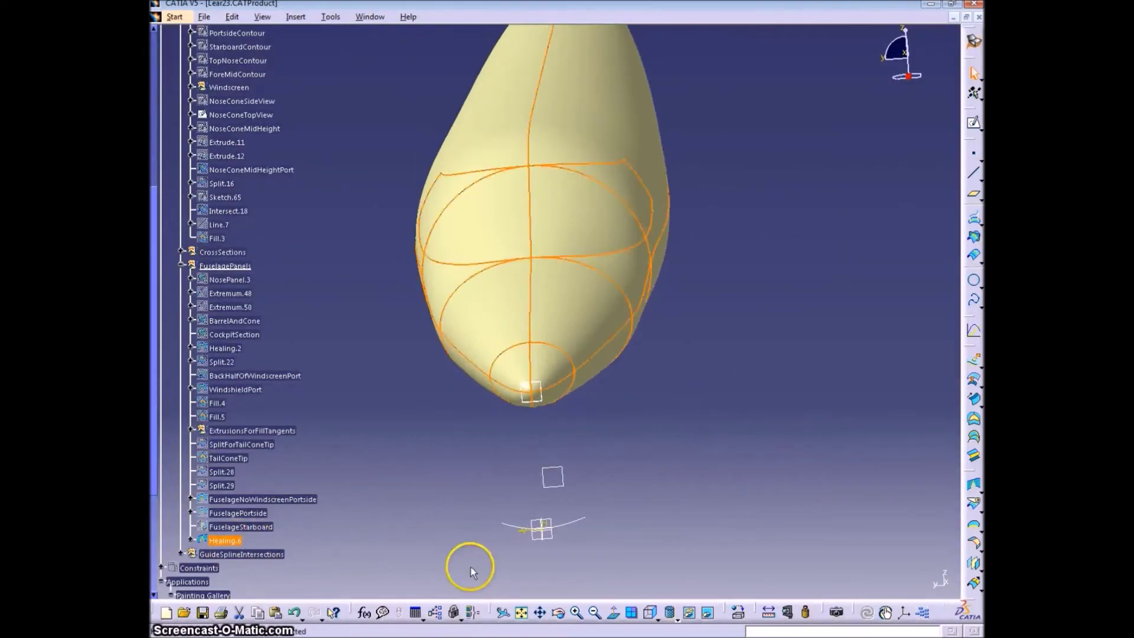
mouse_move(469, 565)
middle_mouse_down()
mouse_move(719, 514)
mouse_move(594, 506)
mouse_move(649, 337)
mouse_move(628, 337)
mouse_move(630, 410)
middle_mouse_up()
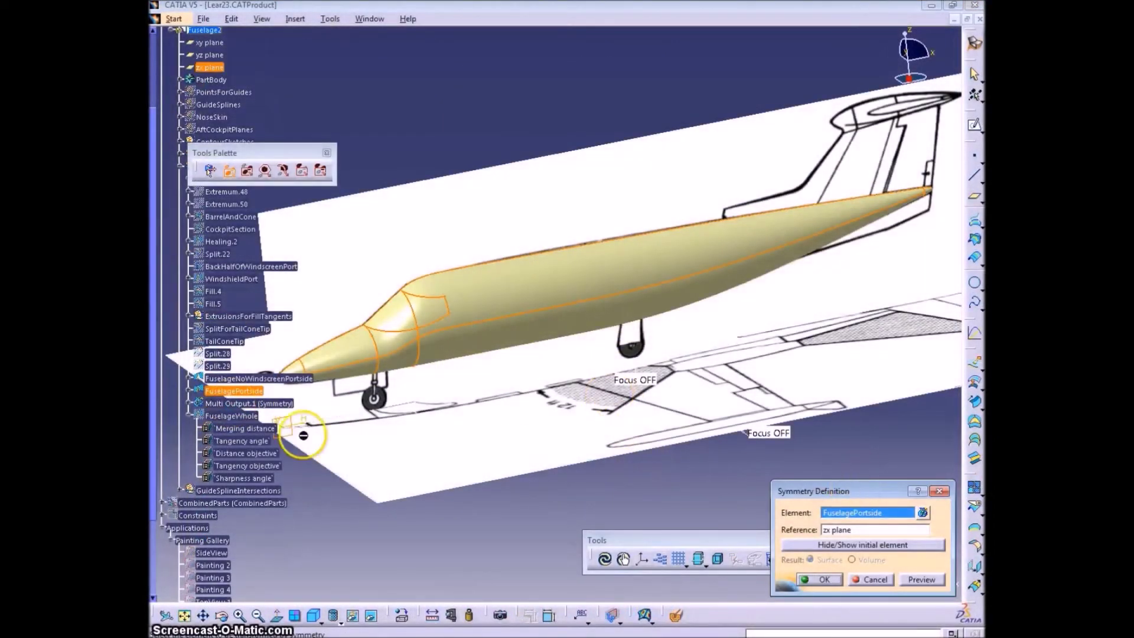
- Replace FuselagePortside with FuselageNoWindscreenPortside as the element of the ZX plane symmetry and confirm the operation
left_click(258, 379)
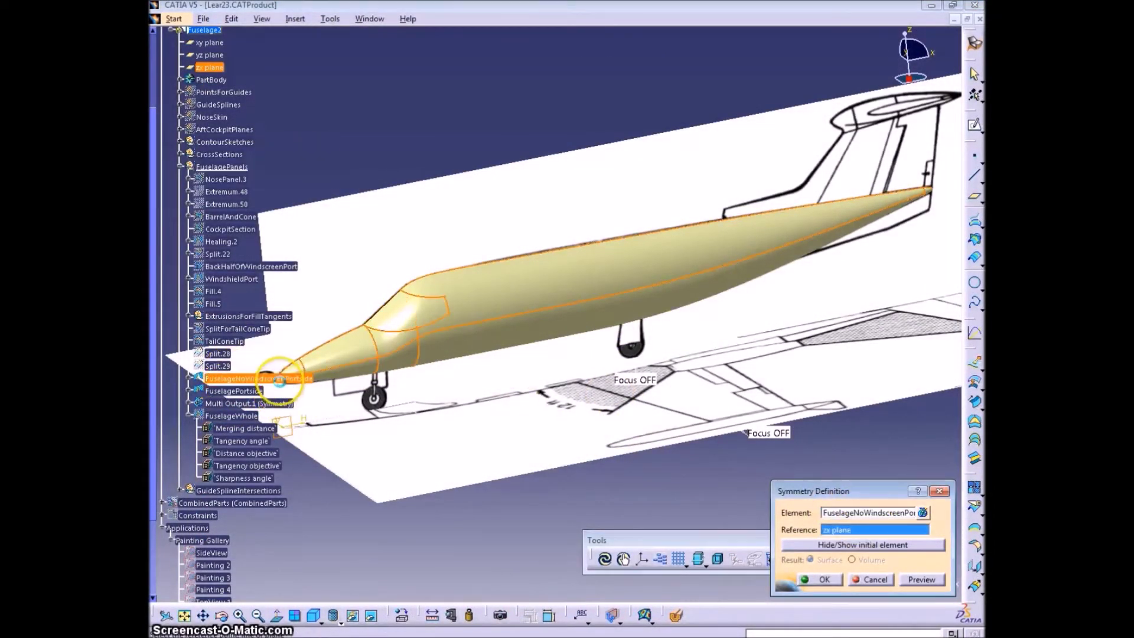
left_click(821, 581)
middle_click_drag(423, 349, 460, 342)
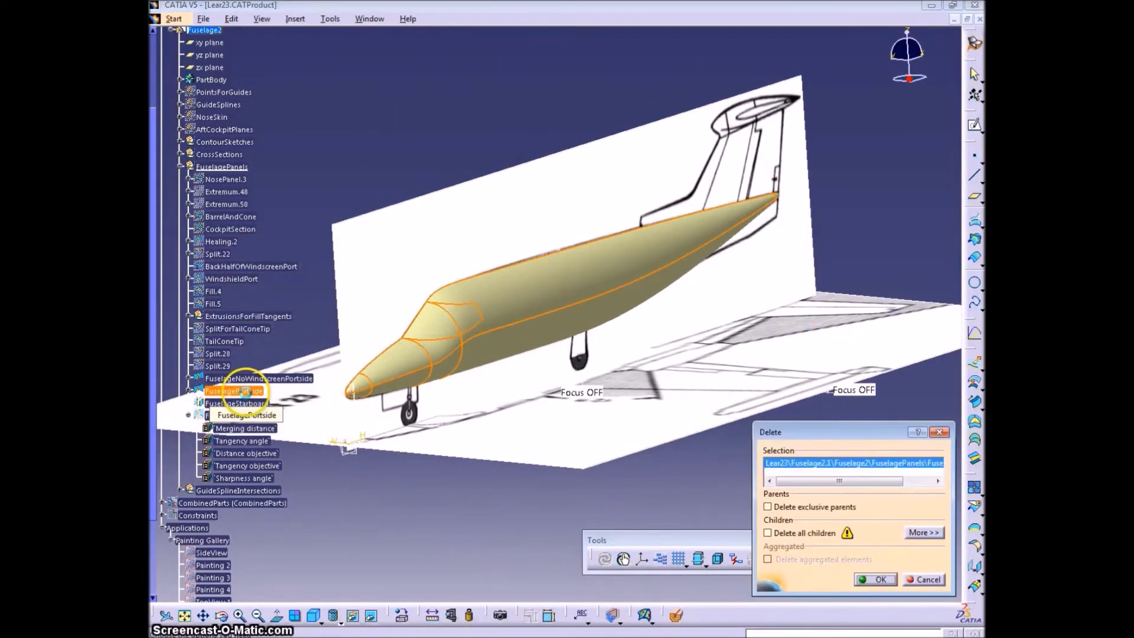
- Try to delete the FuselagePortside surface, then undo the deletion
left_click(879, 580)
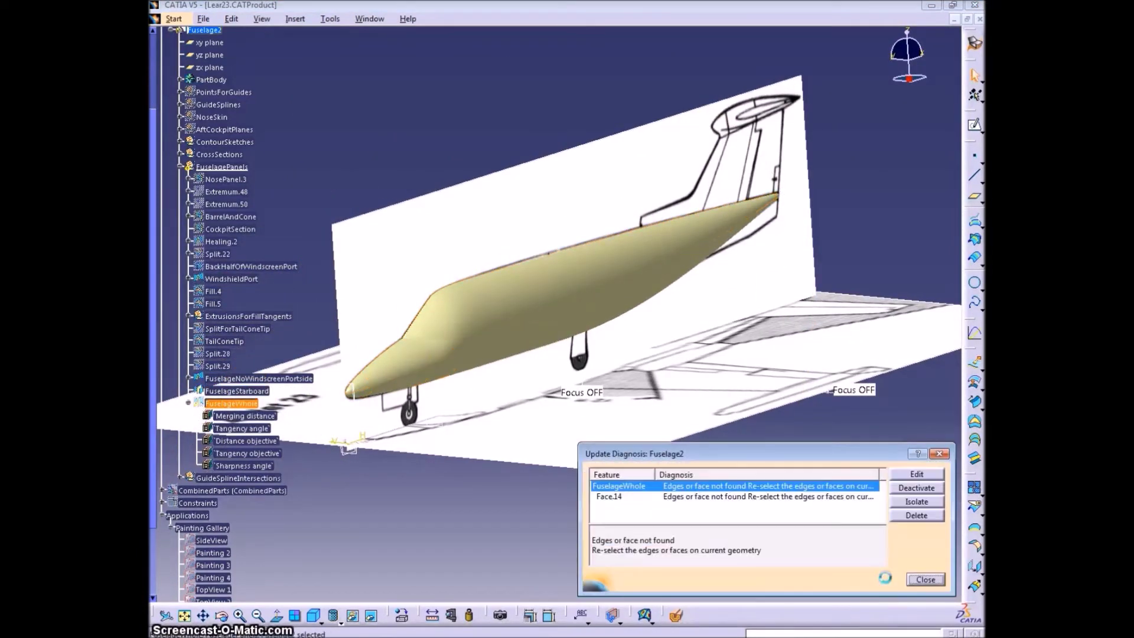
left_click(927, 581)
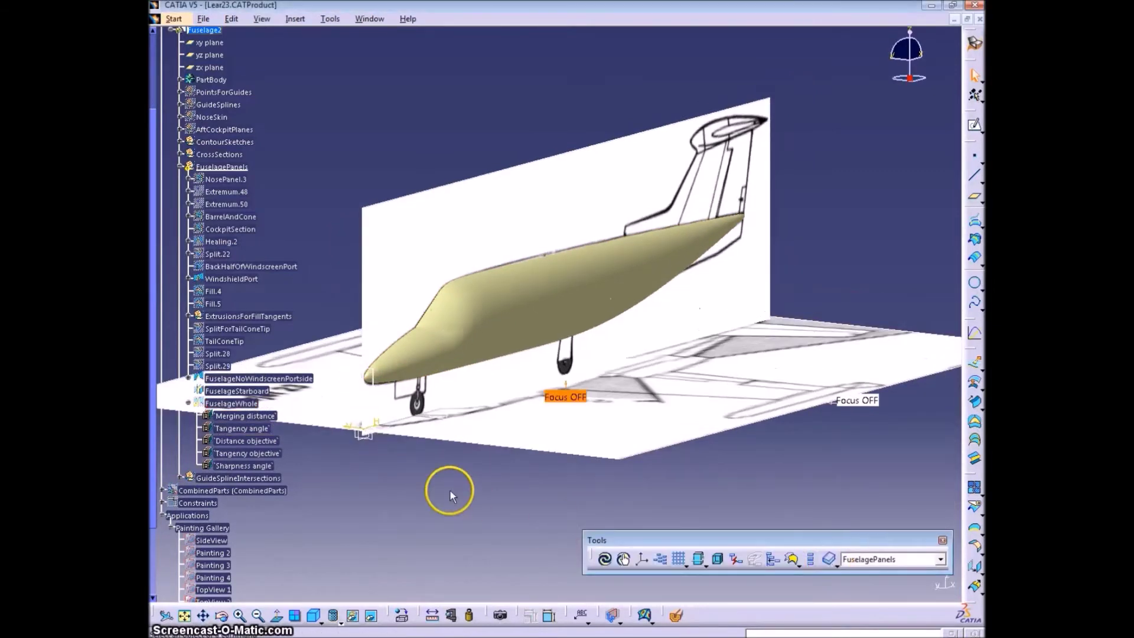
key("ctrl+z")
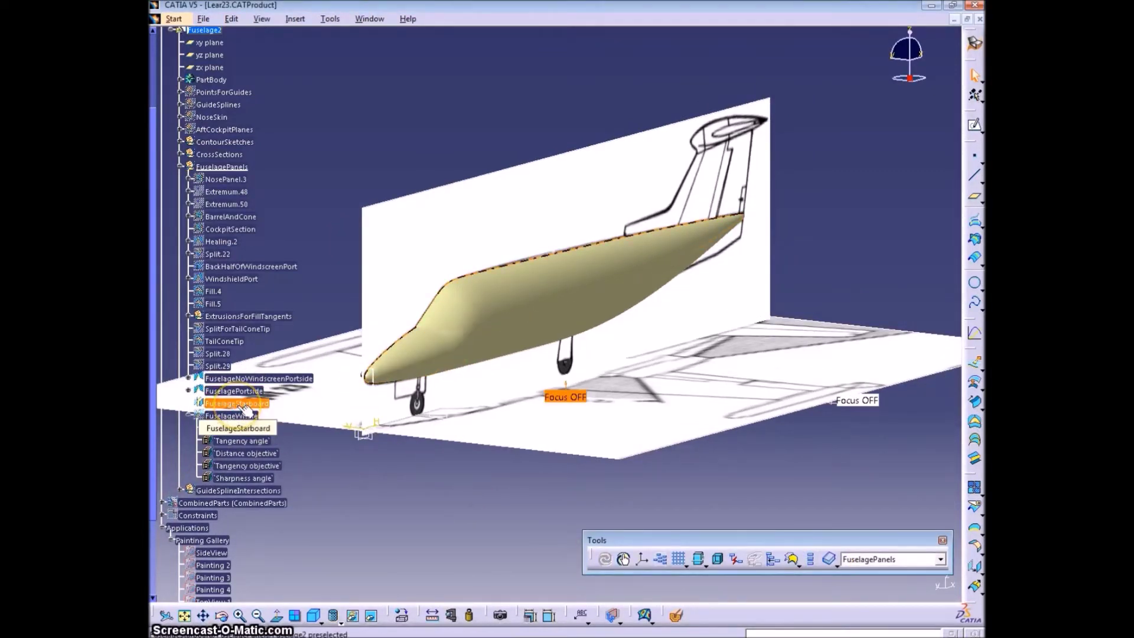
- Rename the mirrored surface FuselageStarboard as FuselageNoWindscreenStarboard and hide the FuselagePortside surface
left_click(242, 404)
left_click(253, 404)
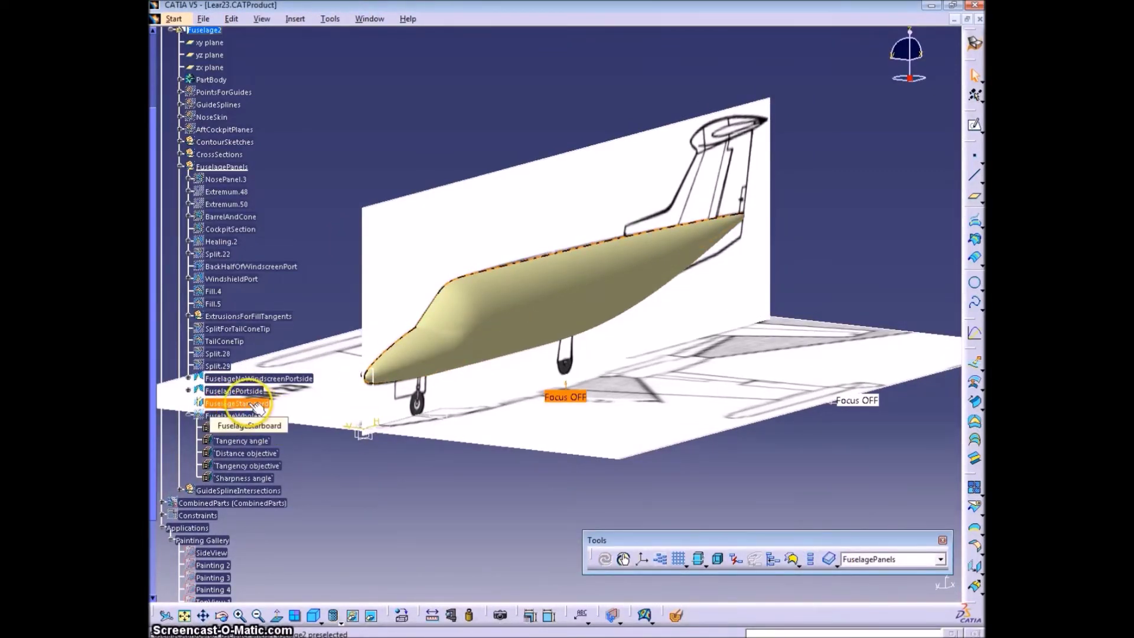
key("alt+Return")
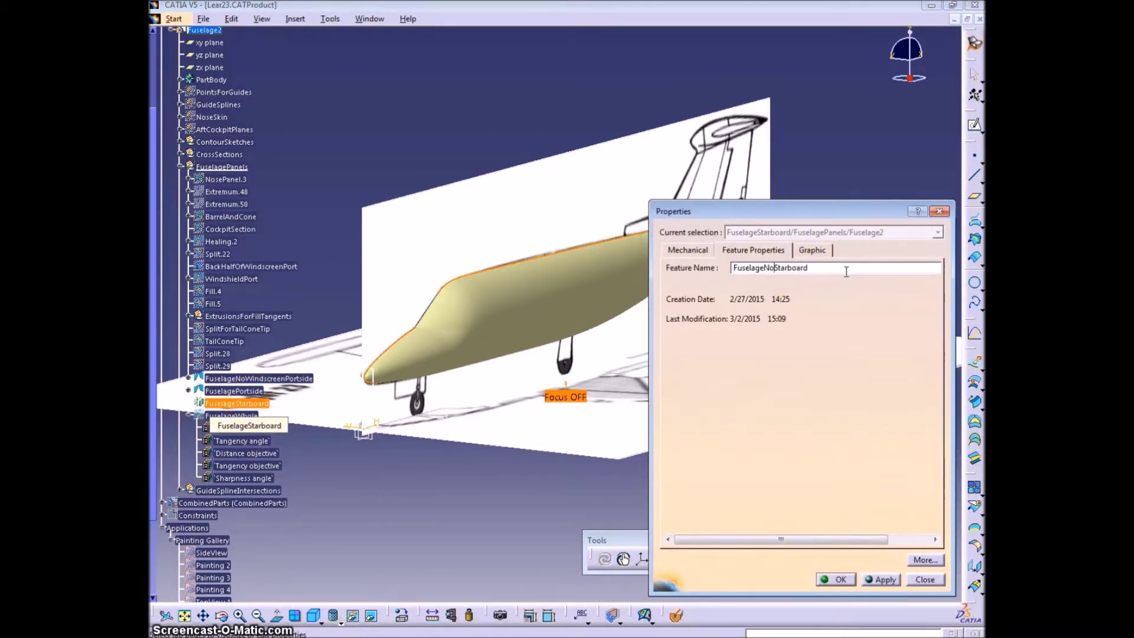
left_click(835, 579)
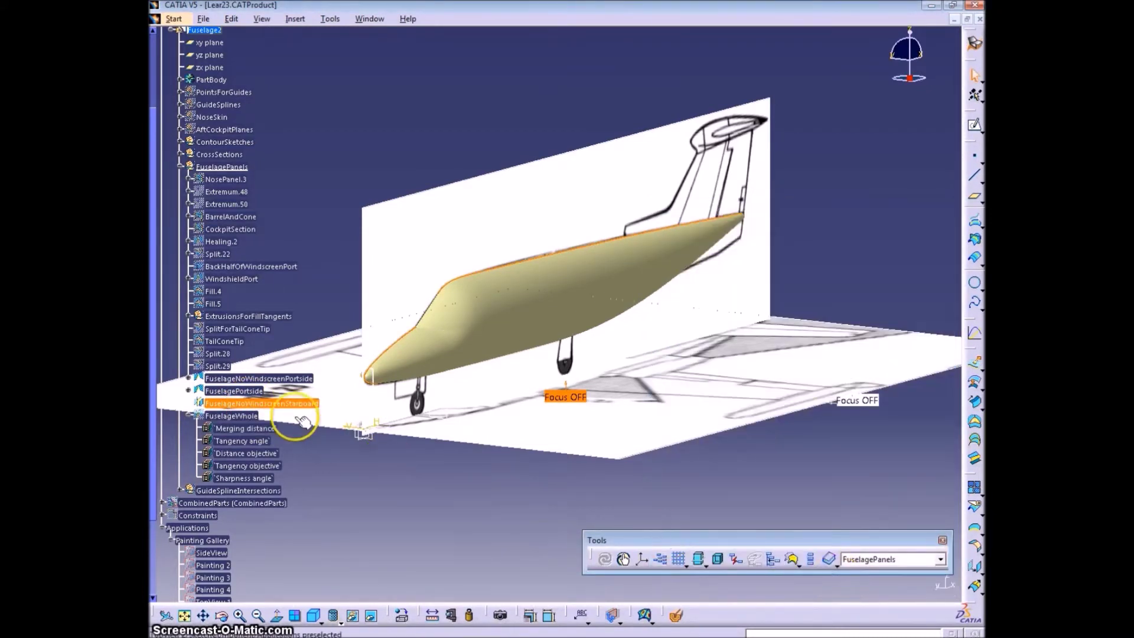
right_click(245, 404)
left_click(277, 162)
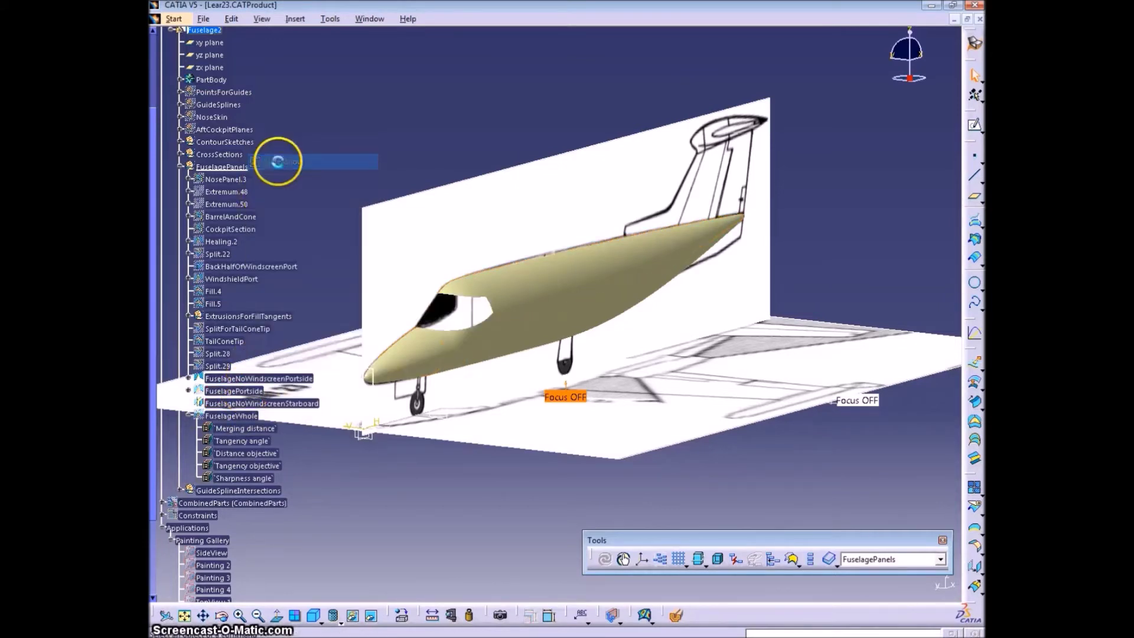
- Edit the FuselageWhole healing to use FuselageNoWindscreenPortside instead of FuselagePortside as an element to heal
double_click(248, 419)
left_click(807, 361)
left_click(288, 381)
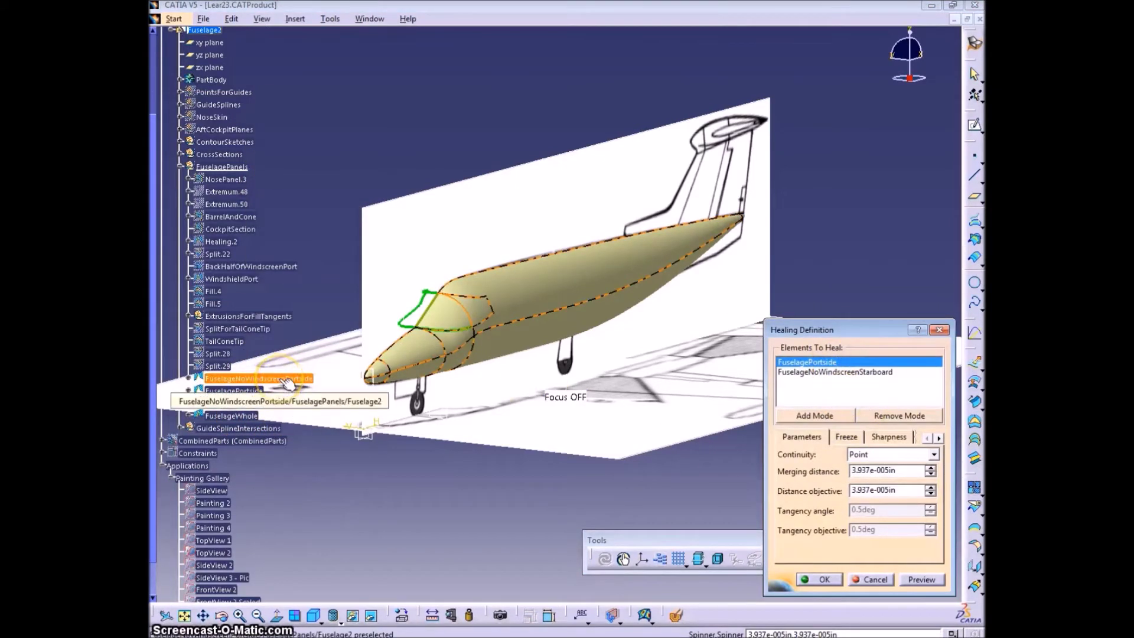
left_click(841, 404)
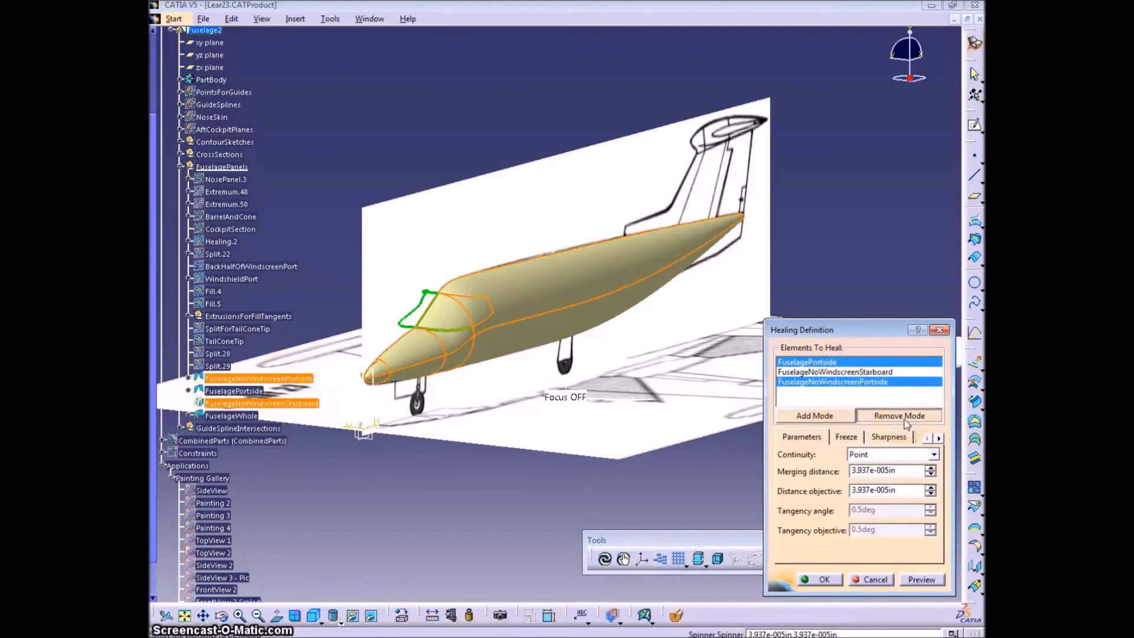
left_click(486, 335)
left_click(917, 578)
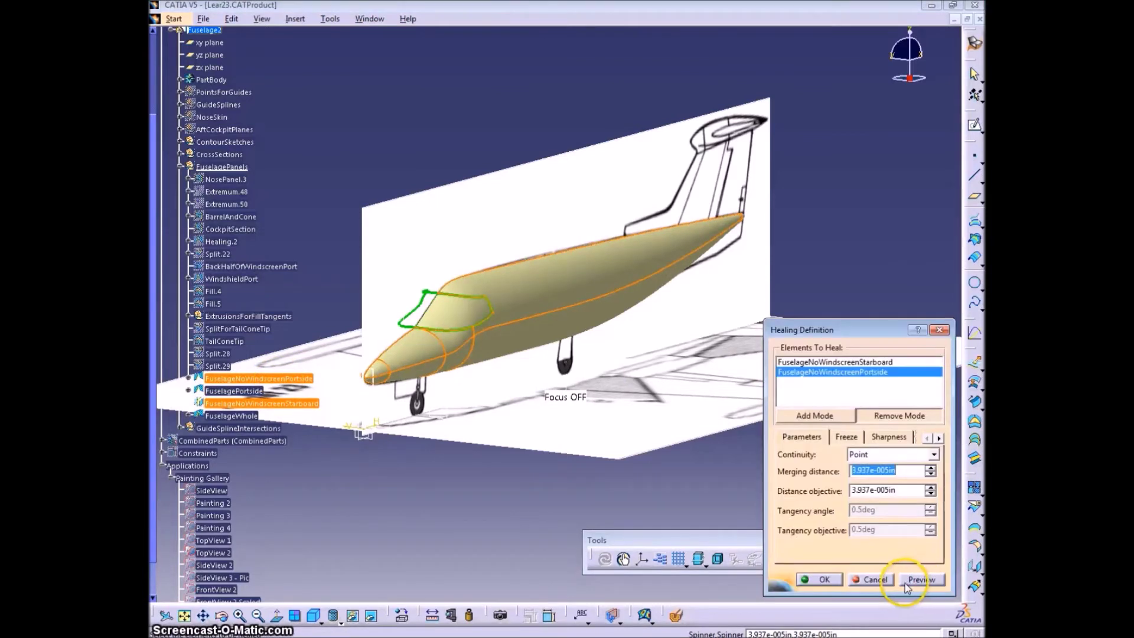
left_click(845, 438)
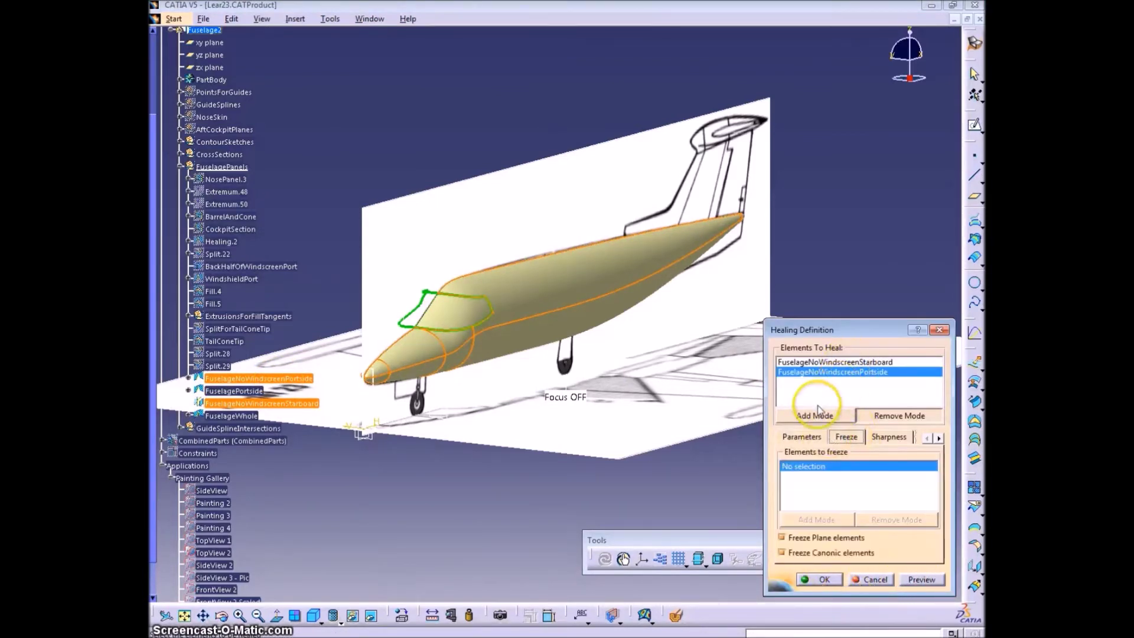
left_click(537, 284)
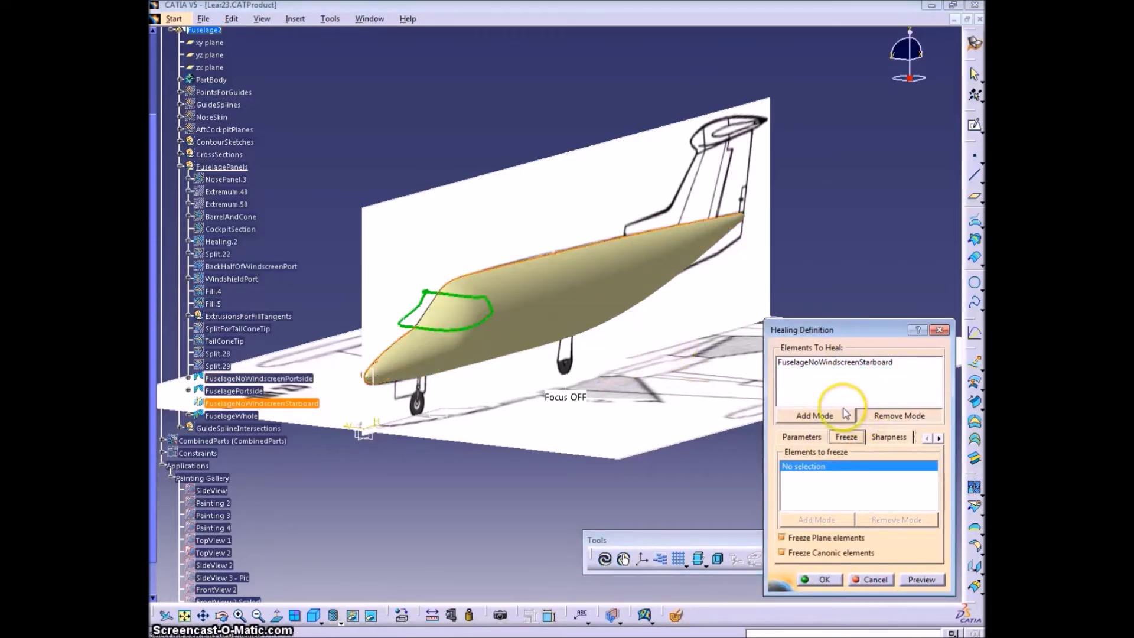
left_click(824, 413)
left_click(626, 348)
- Freeze the barrel face of FuselageNoWindscreenPortside in the FuselageWhole healing and confirm the operation
left_click(846, 437)
left_click(519, 309)
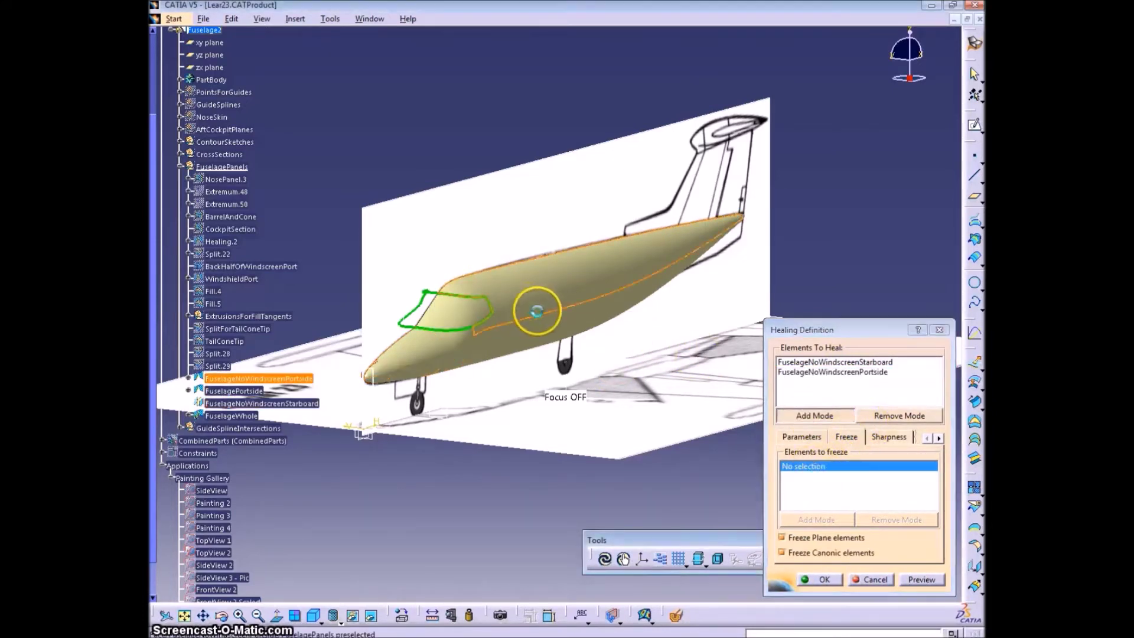
left_click(917, 579)
left_click(827, 580)
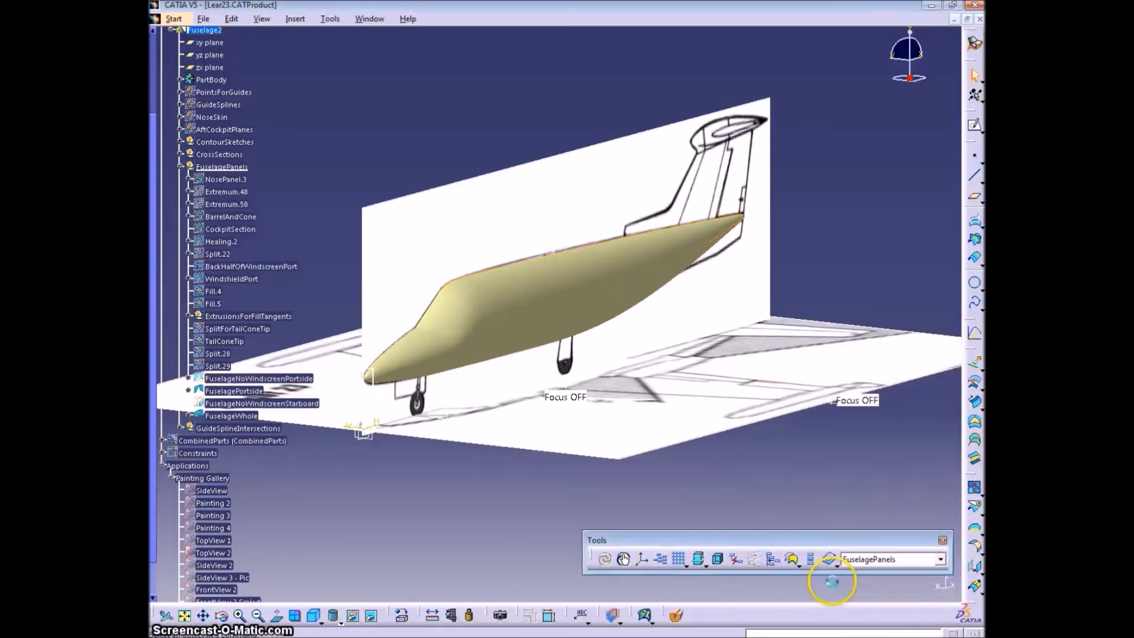
- Delete the FuselagePortside surface from the FuselagePanels set
right_click(227, 391)
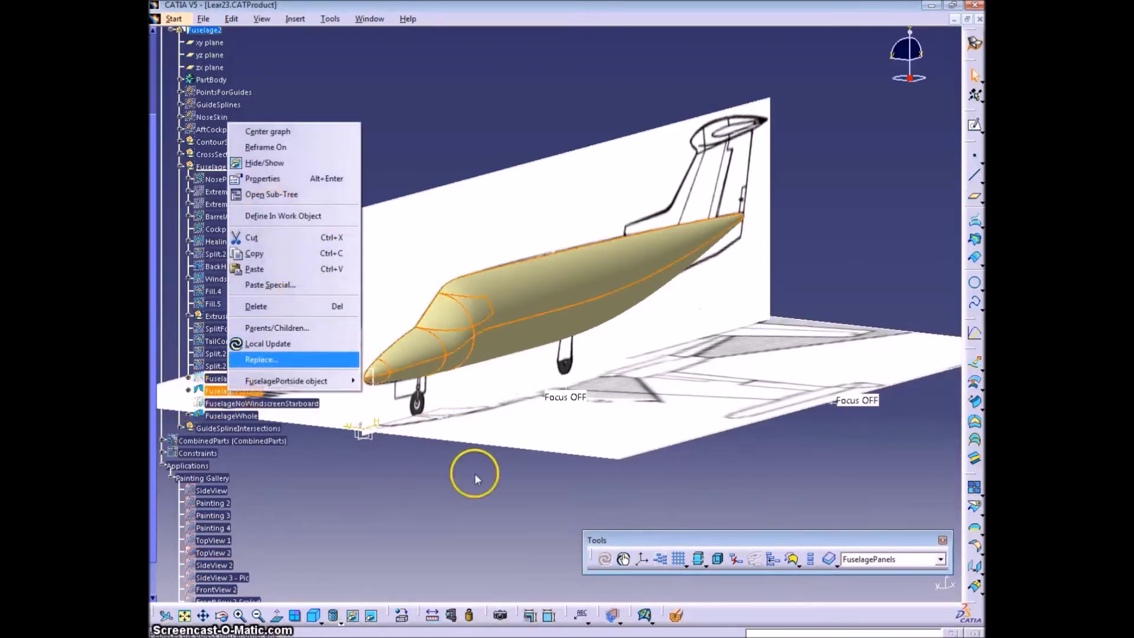
middle_click_drag(429, 378, 444, 402)
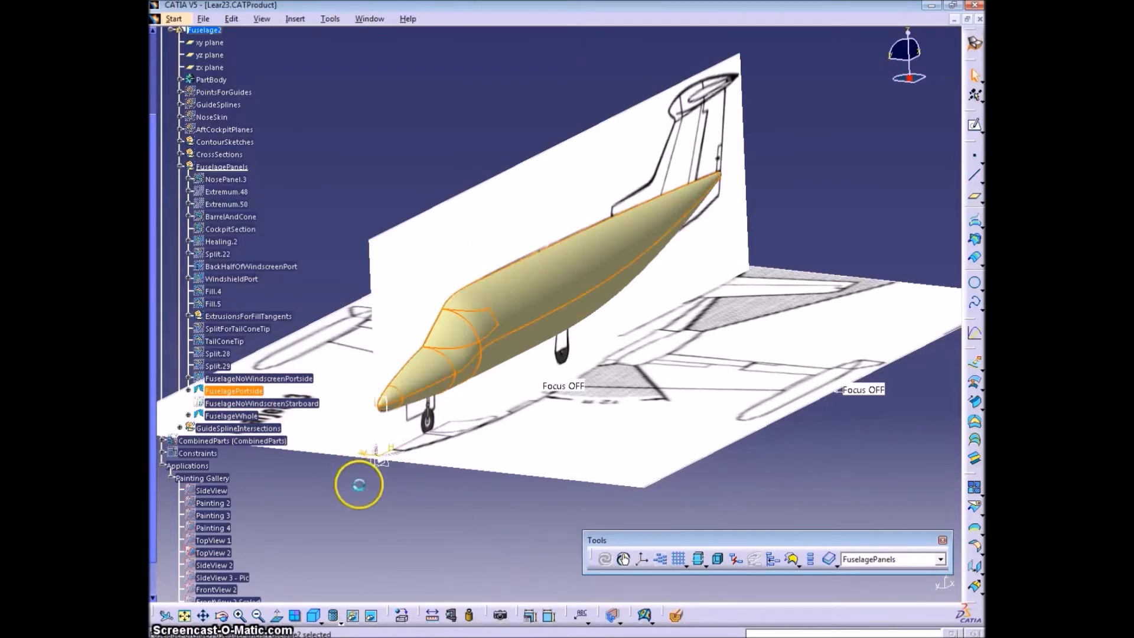
right_click(450, 331)
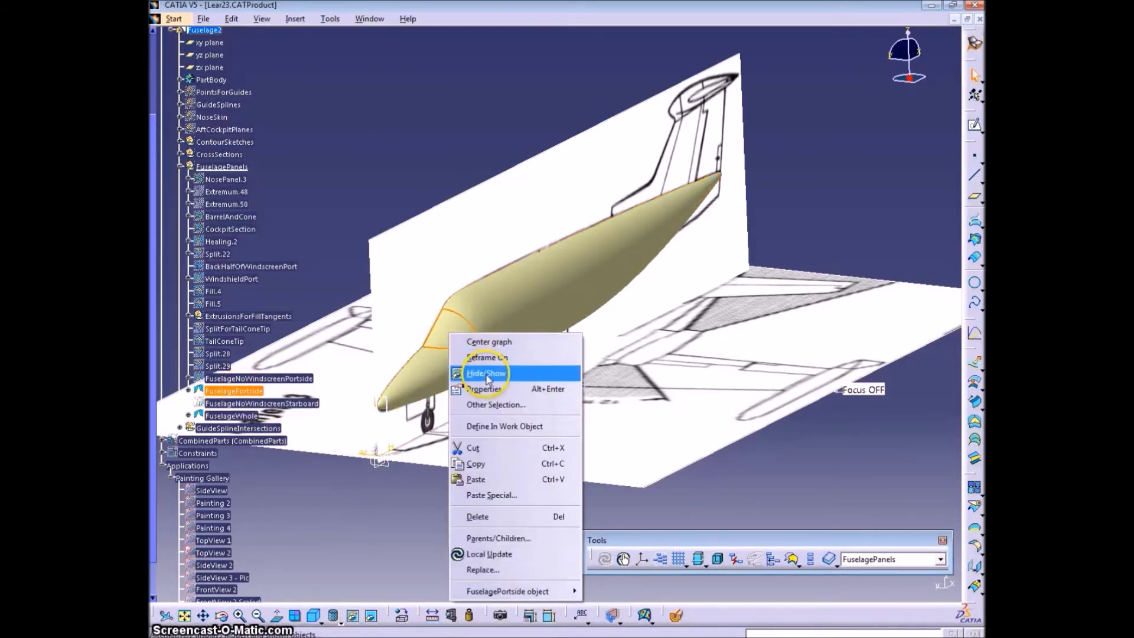
left_click(486, 374)
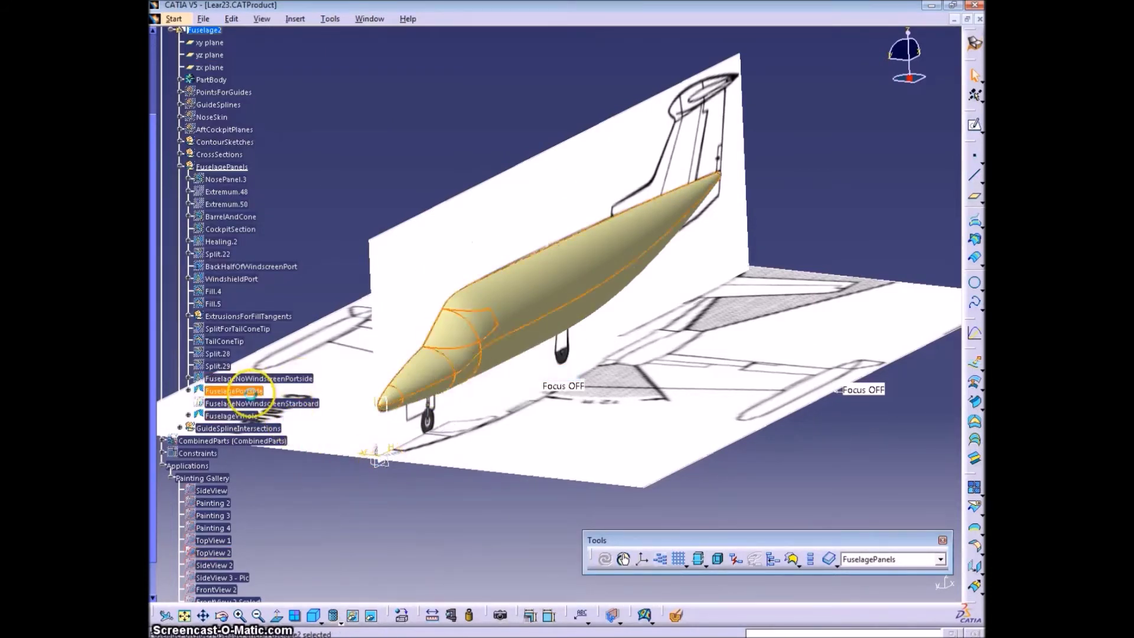
key("Delete")
key("Return")
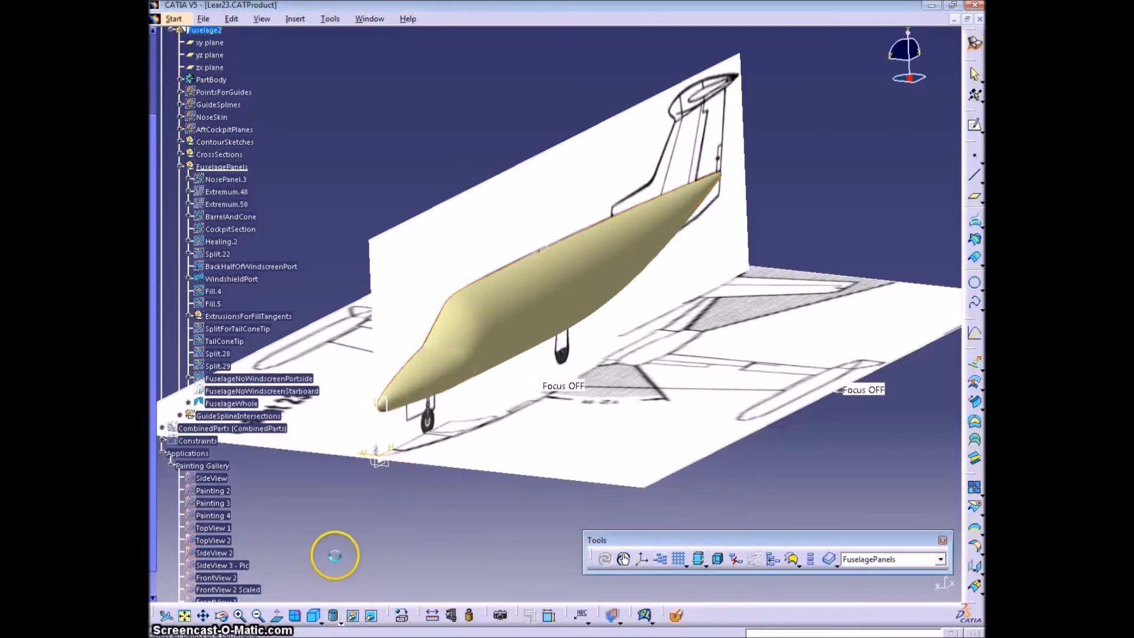
- Select the WindshieldPort surface in the FuselagePanels set
left_click(450, 337)
middle_click_drag(457, 339, 581, 352)
left_click(222, 403)
right_click(534, 321)
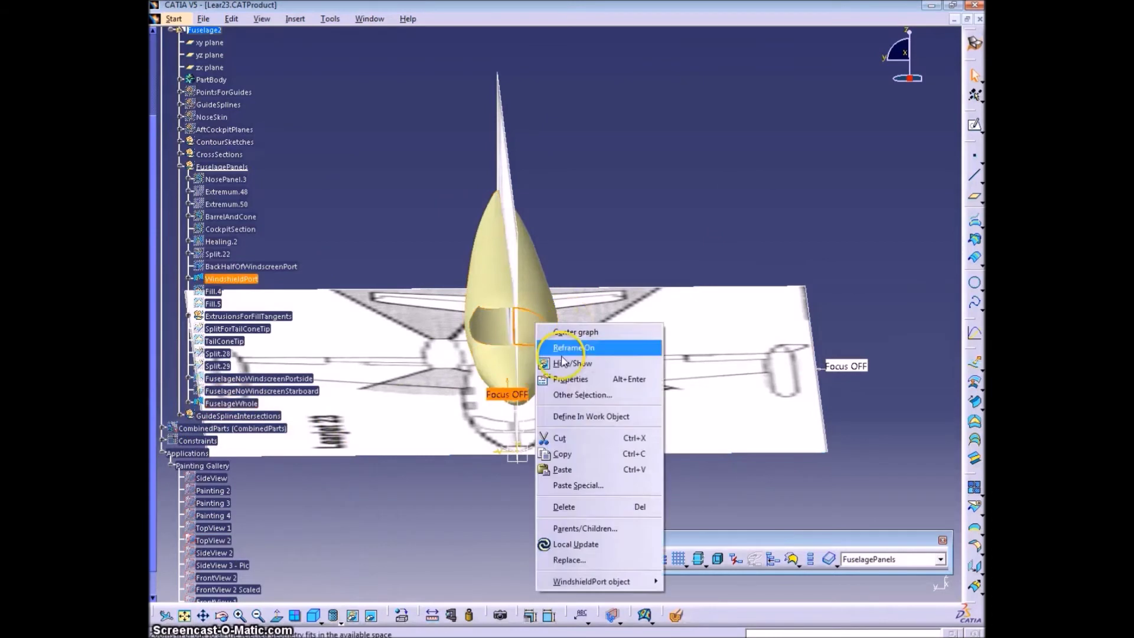
left_click(244, 281)
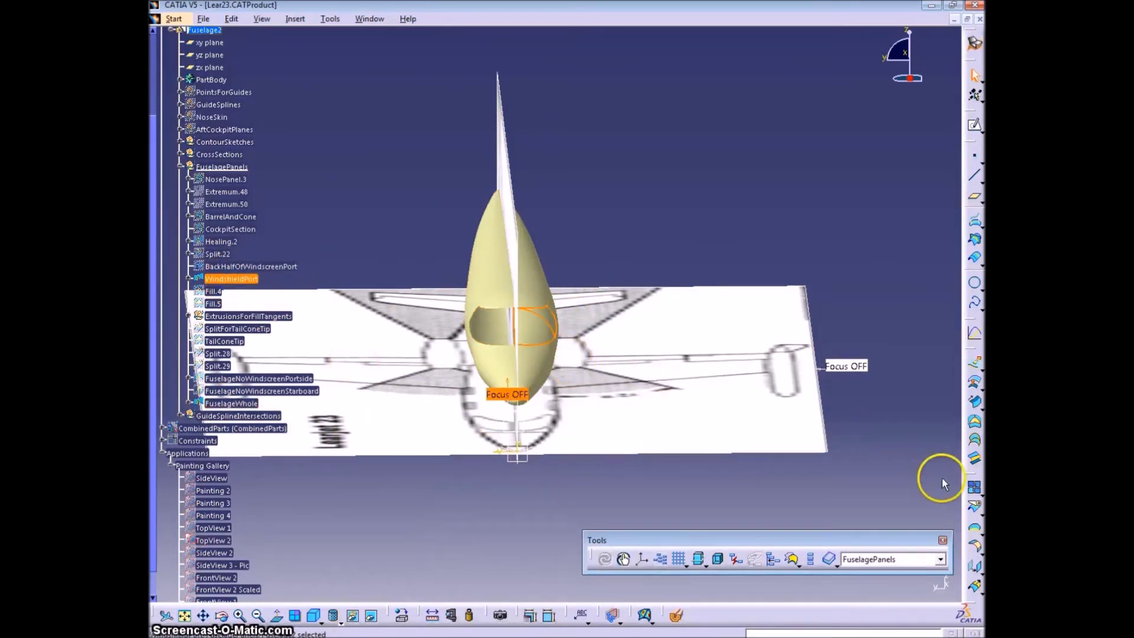
left_click(974, 568)
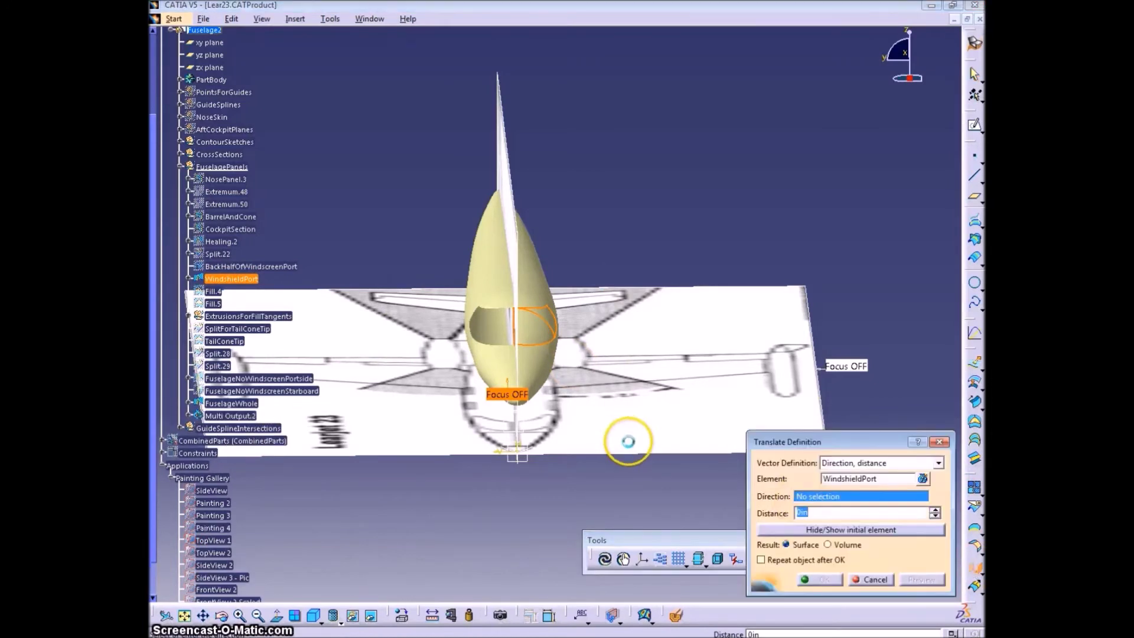
right_click(864, 497)
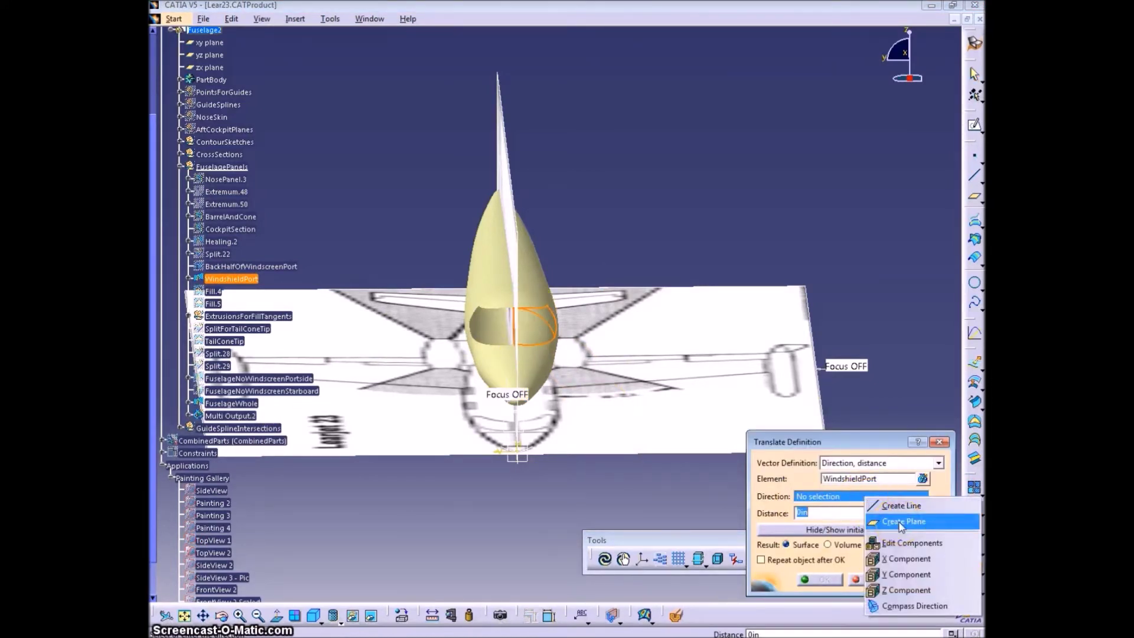
left_click(884, 509)
key("Escape")
key("Escape")
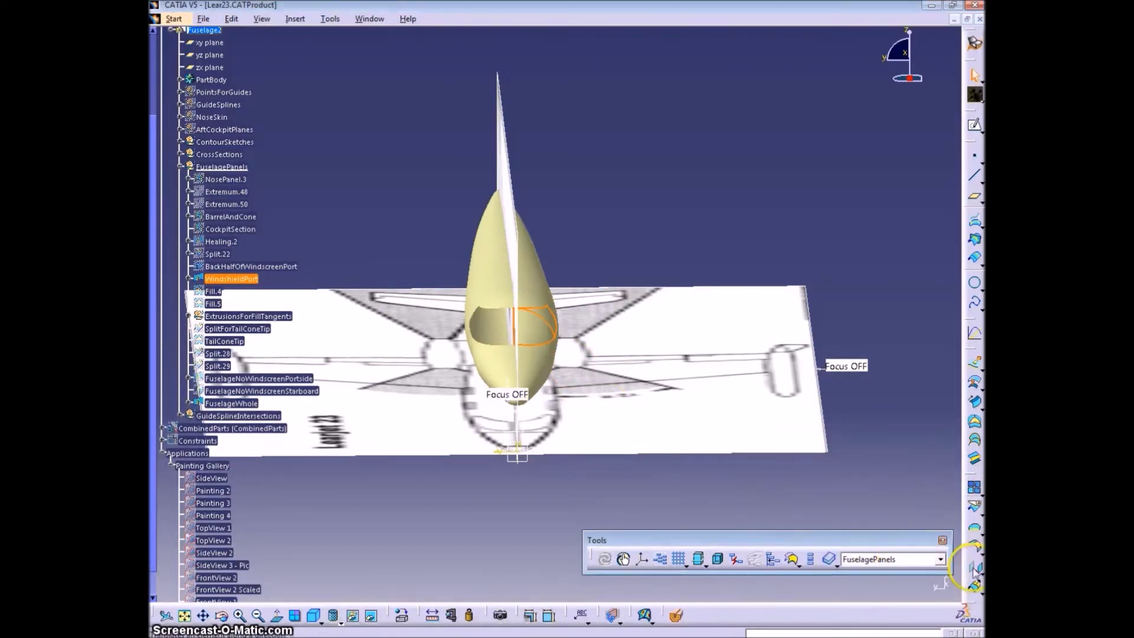
- Mirror the WindshieldPort surface about the ZX plane with Symmetry
left_click(980, 572)
left_click(916, 586)
right_click(842, 530)
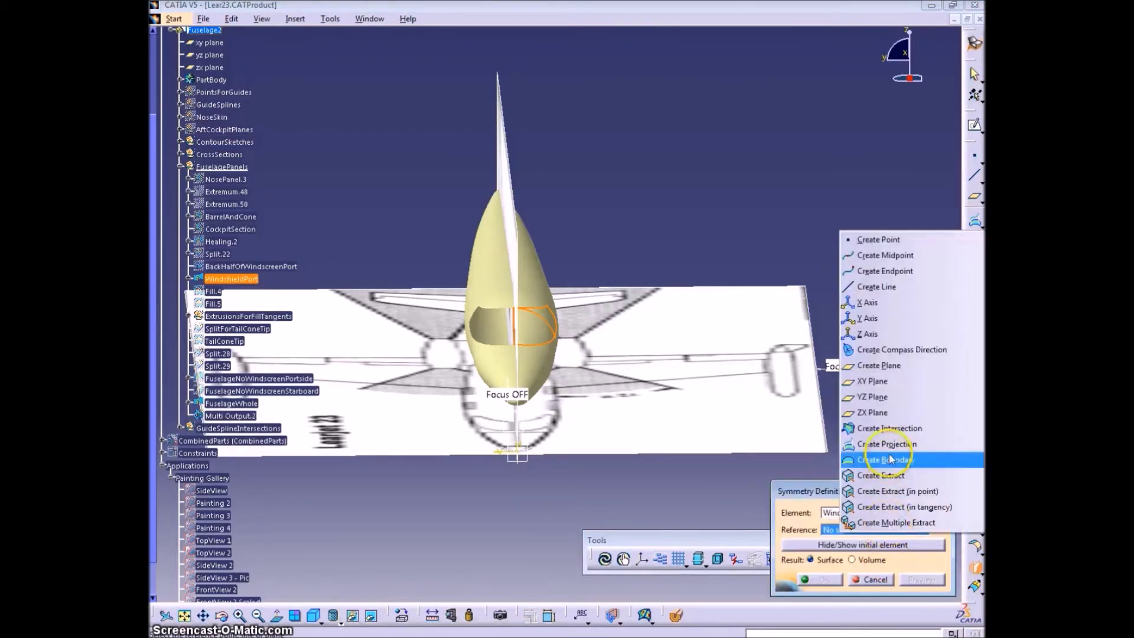
left_click(882, 414)
left_click(823, 580)
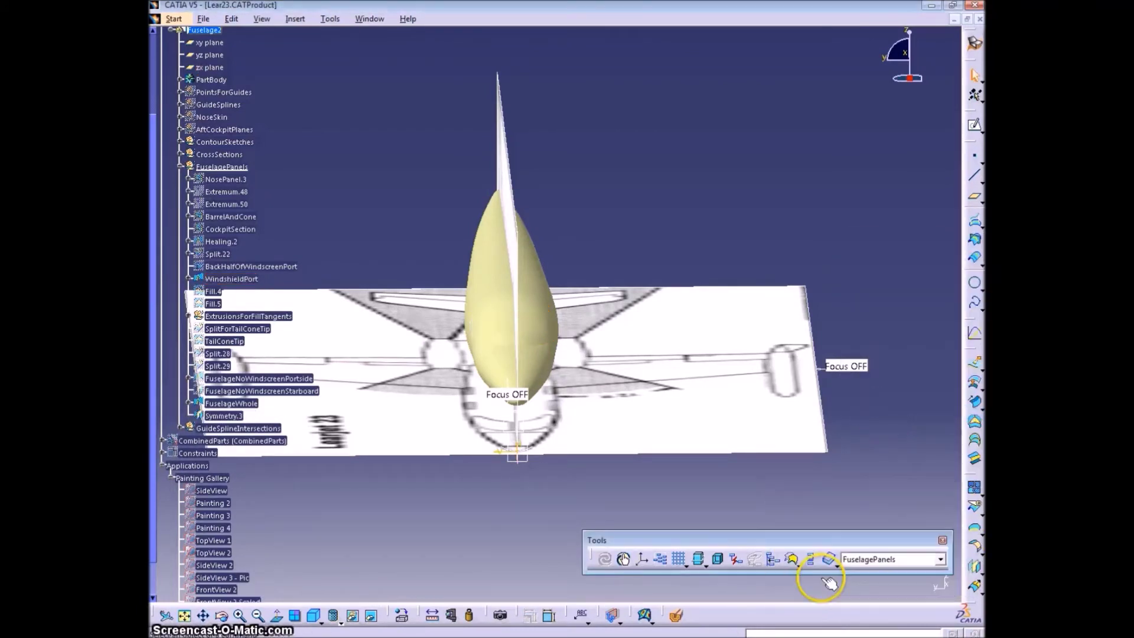
- Rename the mirrored windshield surface as WindshieldStarboard
right_click(227, 278)
left_click(212, 269)
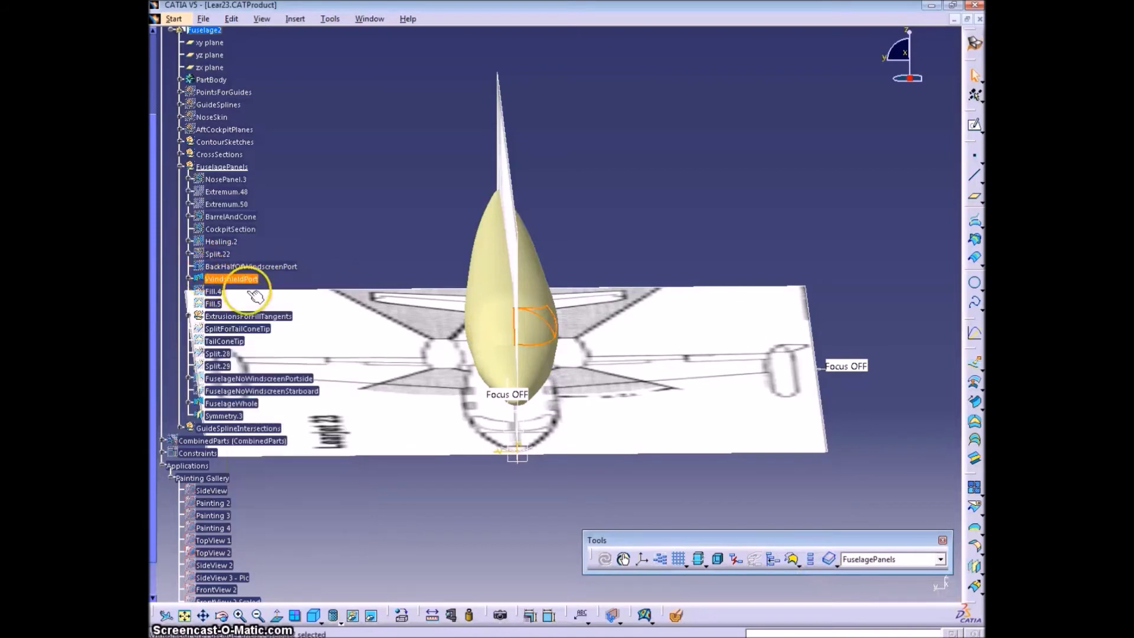
left_click(226, 416)
key("alt+Return")
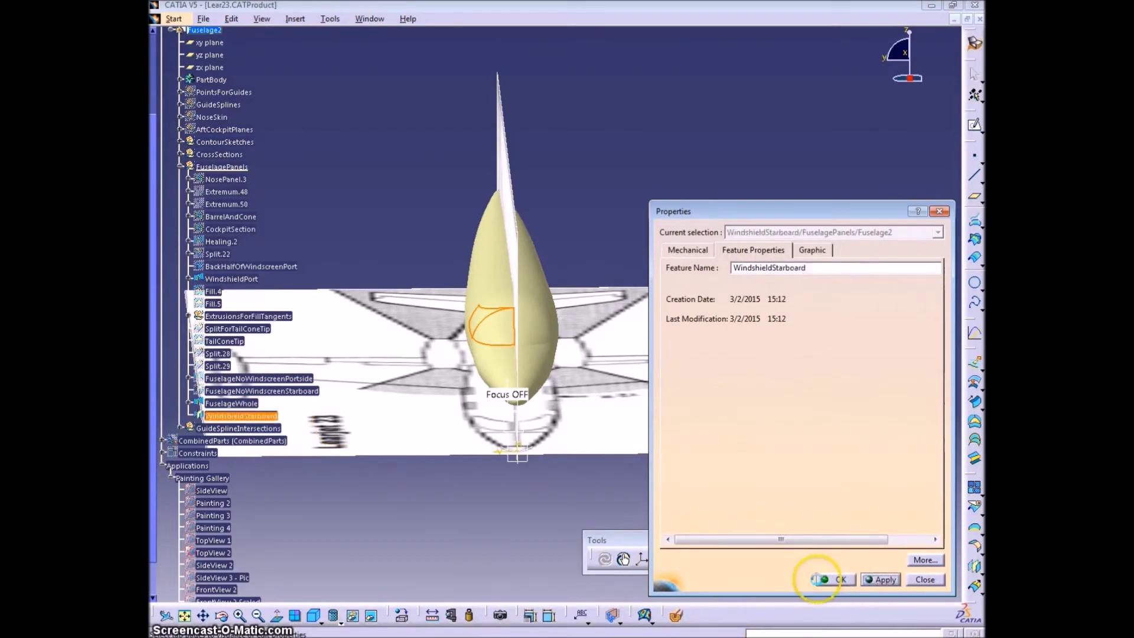
left_click(830, 579)
- Hide the upright side-view blueprint image standing along the fuselage centreline
scroll(483, 437, "up", 5)
scroll(483, 437, "down", 4)
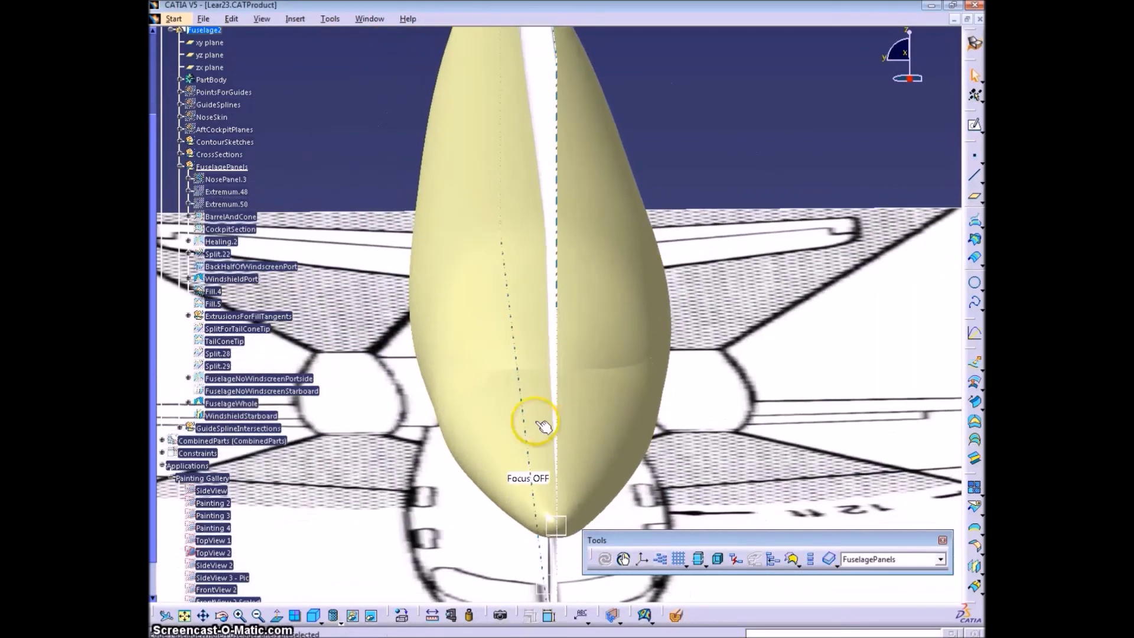
right_click(552, 80)
left_click(596, 111)
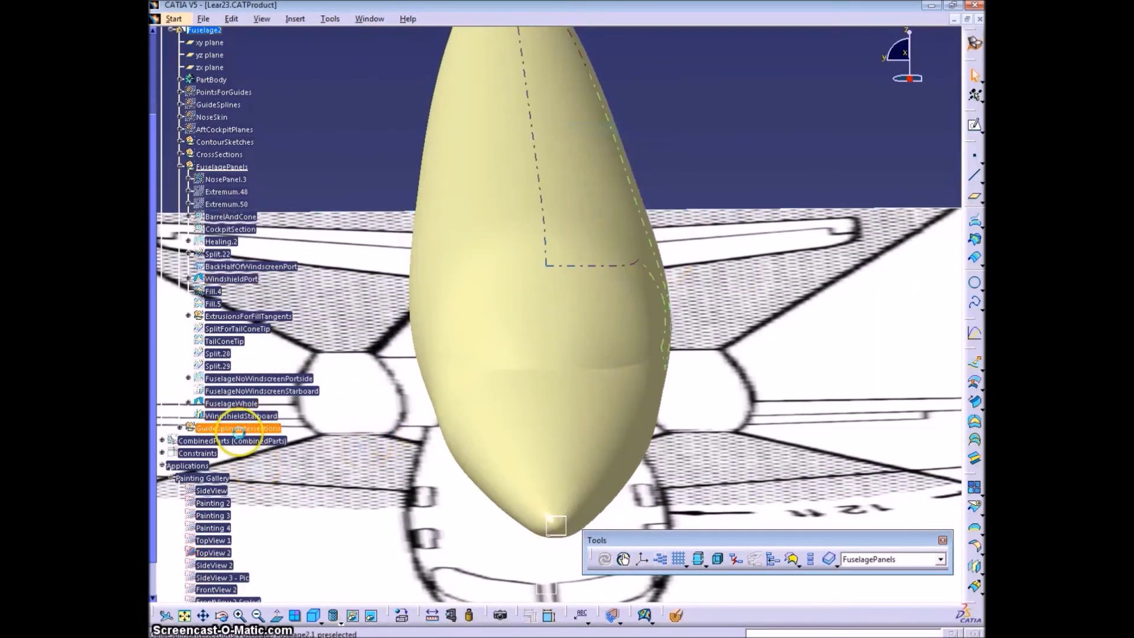
- Start a Healing operation with WindshieldStarboard and WindshieldPort as the elements to heal
left_click(980, 495)
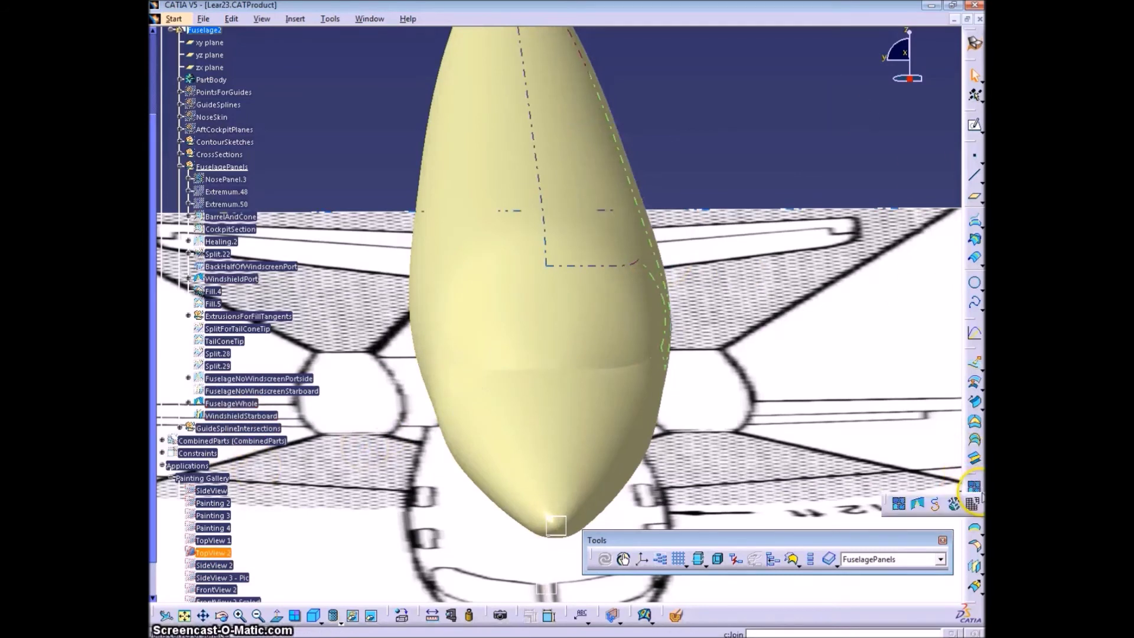
left_click(919, 504)
left_click(229, 416)
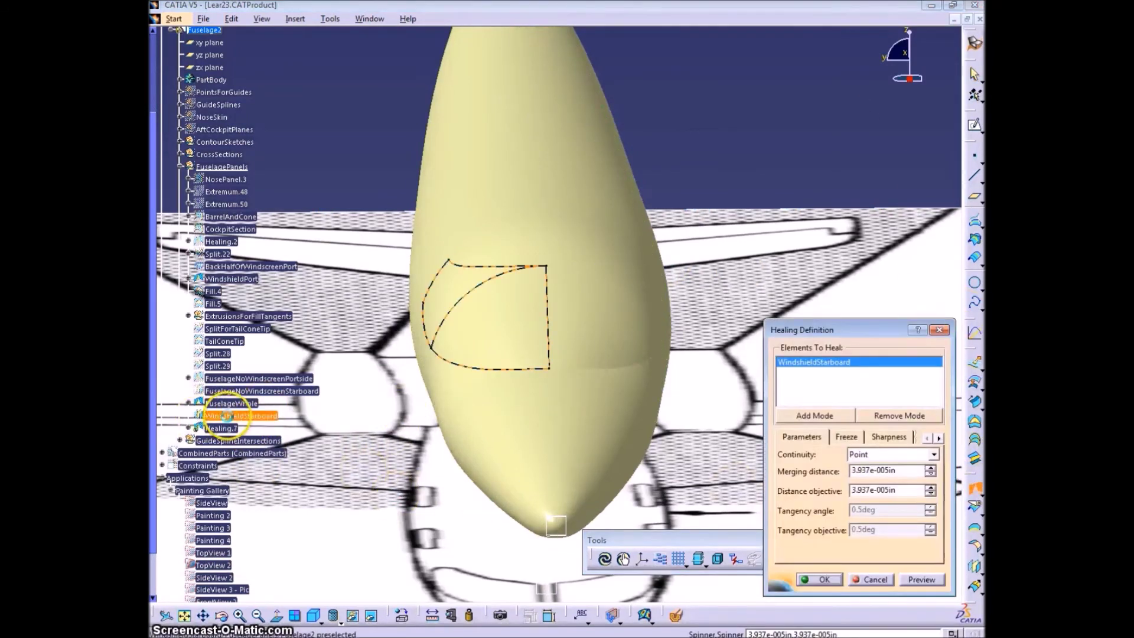
left_click(248, 280)
- Freeze both WindshieldPort faces in the healing and confirm it, keeping all the sub-elements
left_click(845, 438)
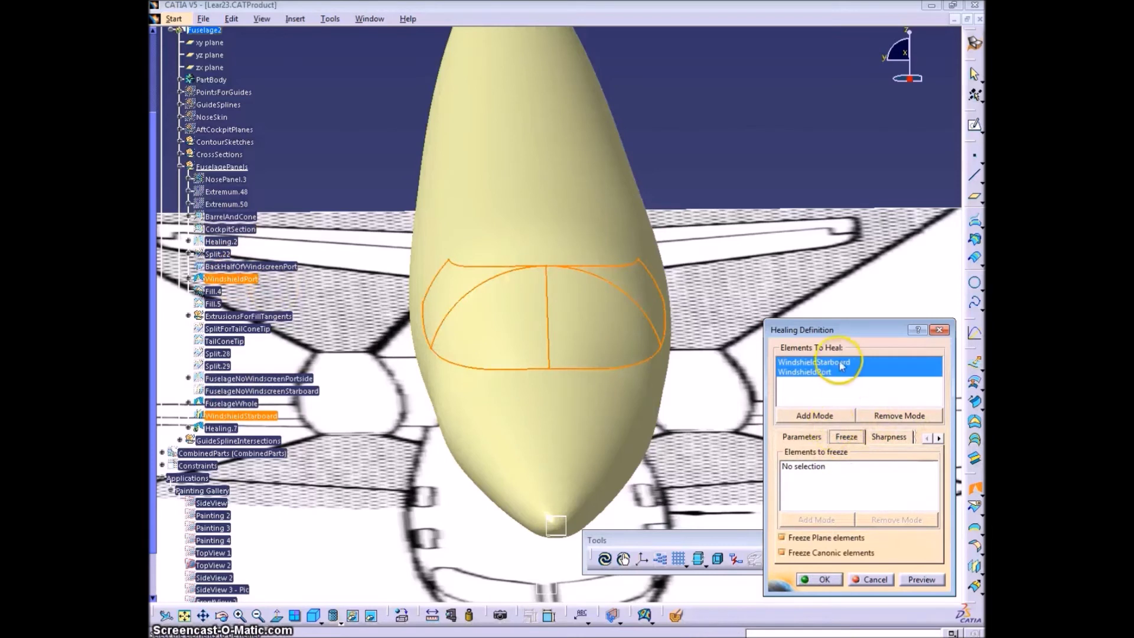
left_click(841, 362)
left_click(817, 466)
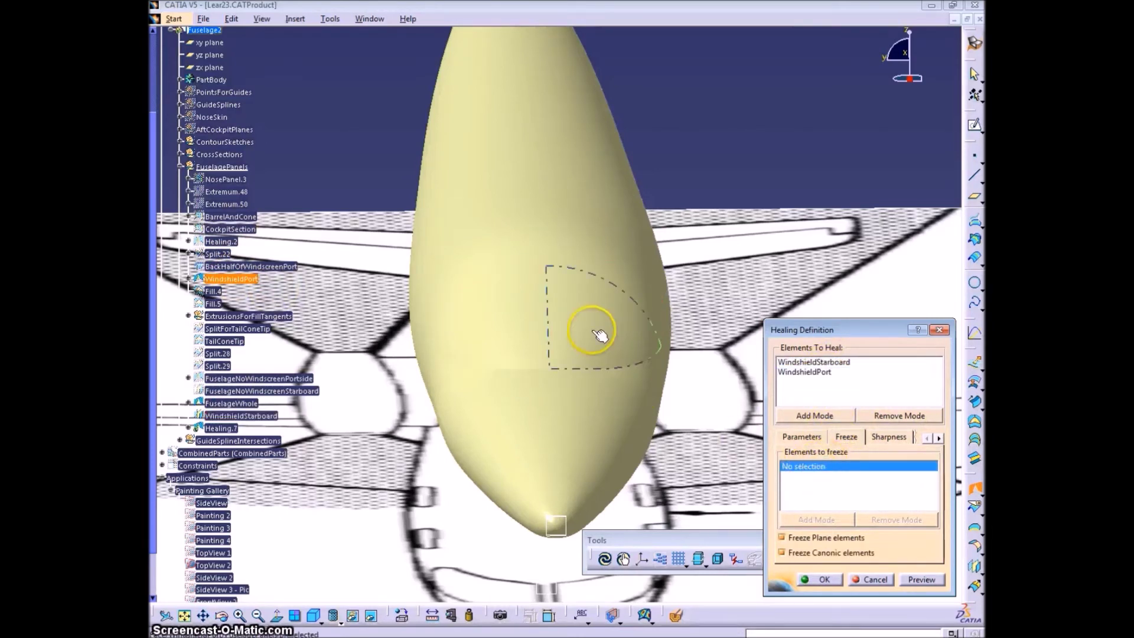
left_click(587, 336)
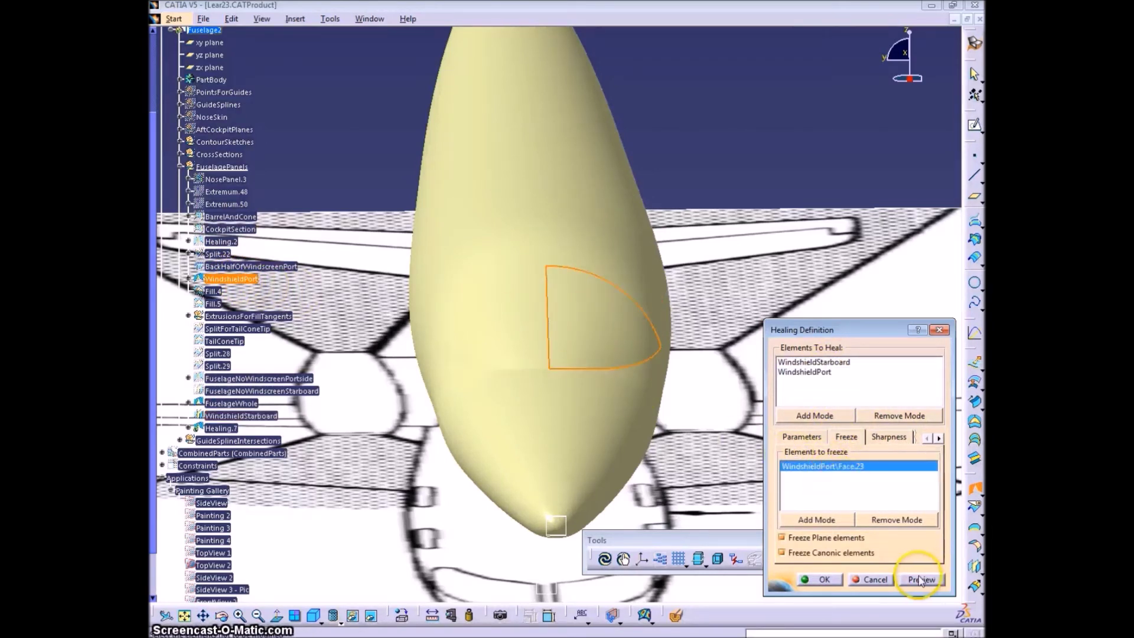
left_click(640, 296)
left_click(922, 579)
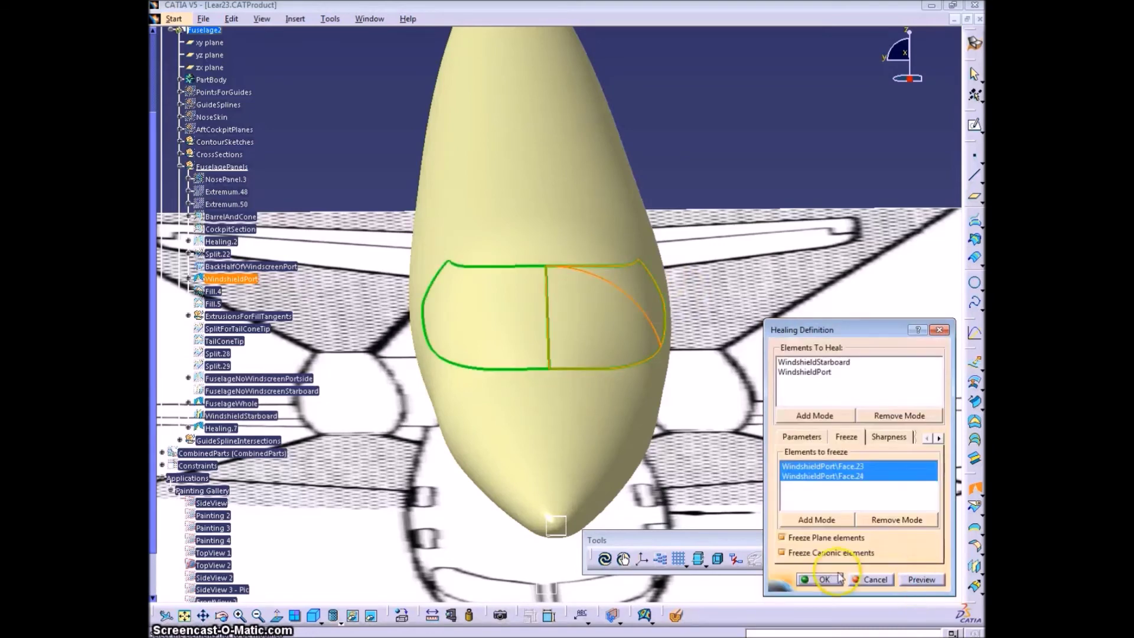
left_click(821, 579)
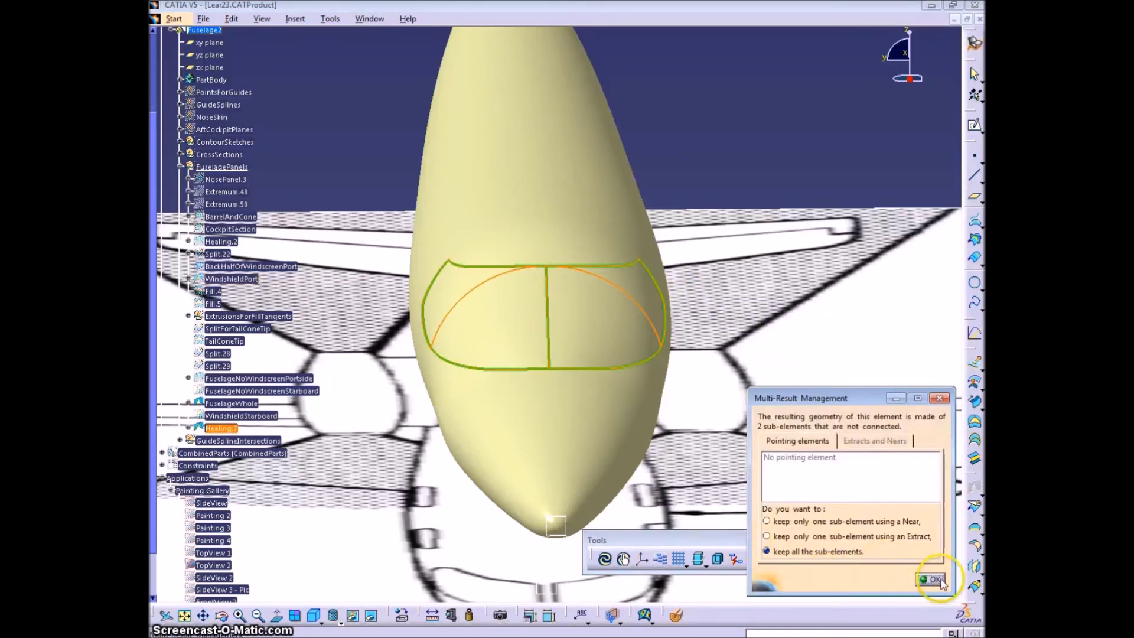
left_click(935, 580)
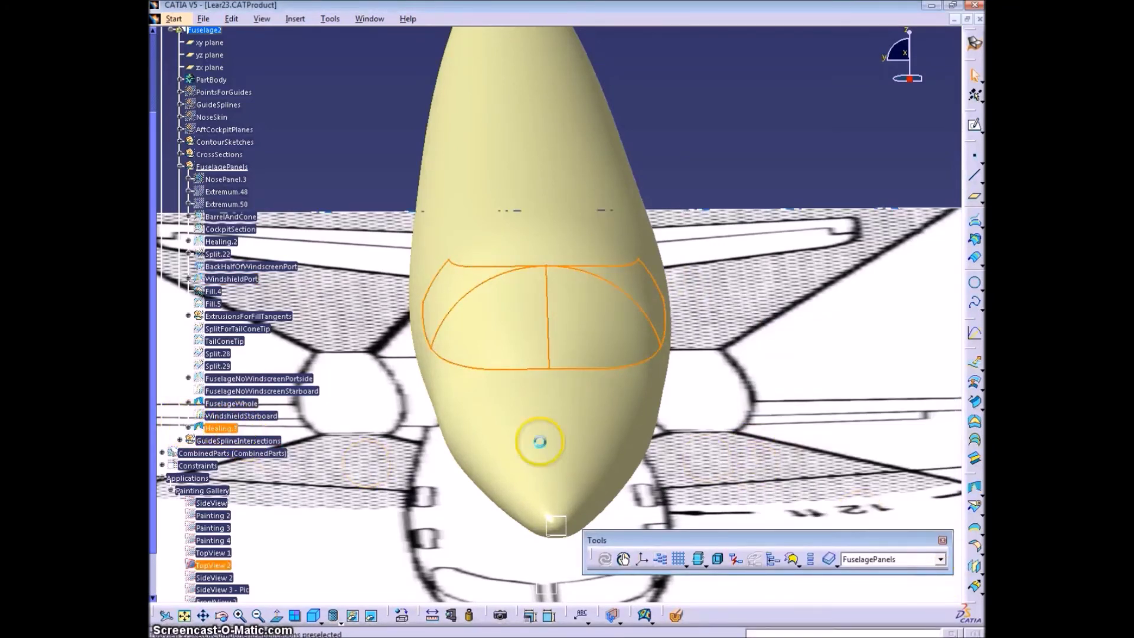
- Hide the healed windshield surface to examine the cockpit opening from the front, and undo the hiding
right_click(225, 428)
left_click(274, 207)
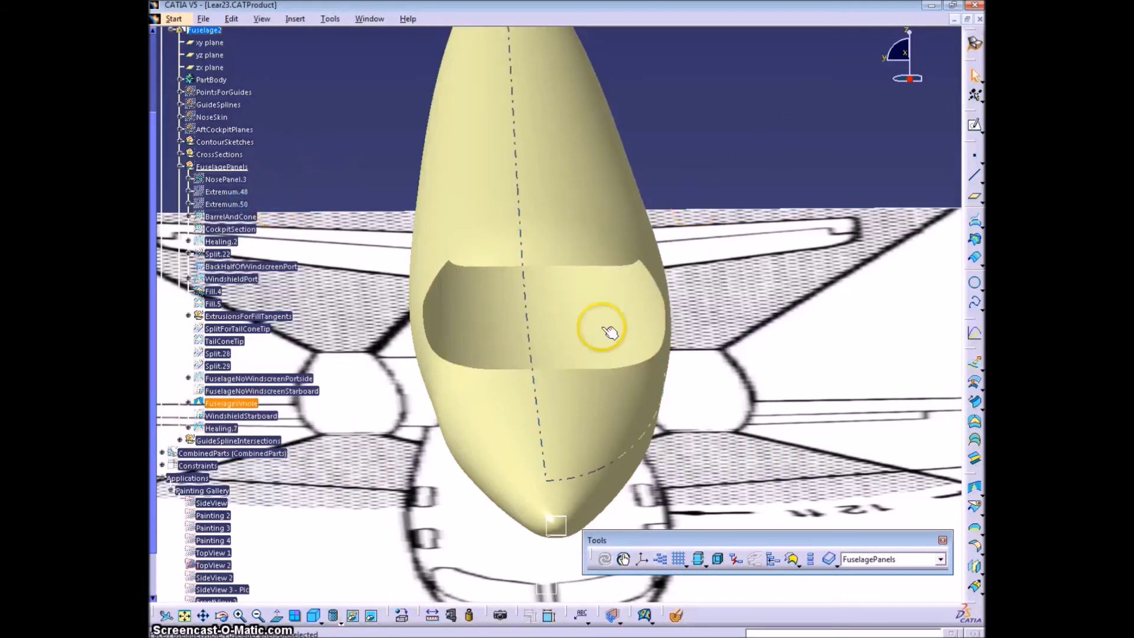
middle_click_drag(532, 443, 561, 331)
mouse_move(533, 513)
middle_mouse_down()
mouse_move(600, 402)
mouse_move(570, 422)
mouse_move(557, 410)
mouse_move(586, 384)
mouse_move(706, 354)
mouse_move(679, 408)
middle_mouse_up()
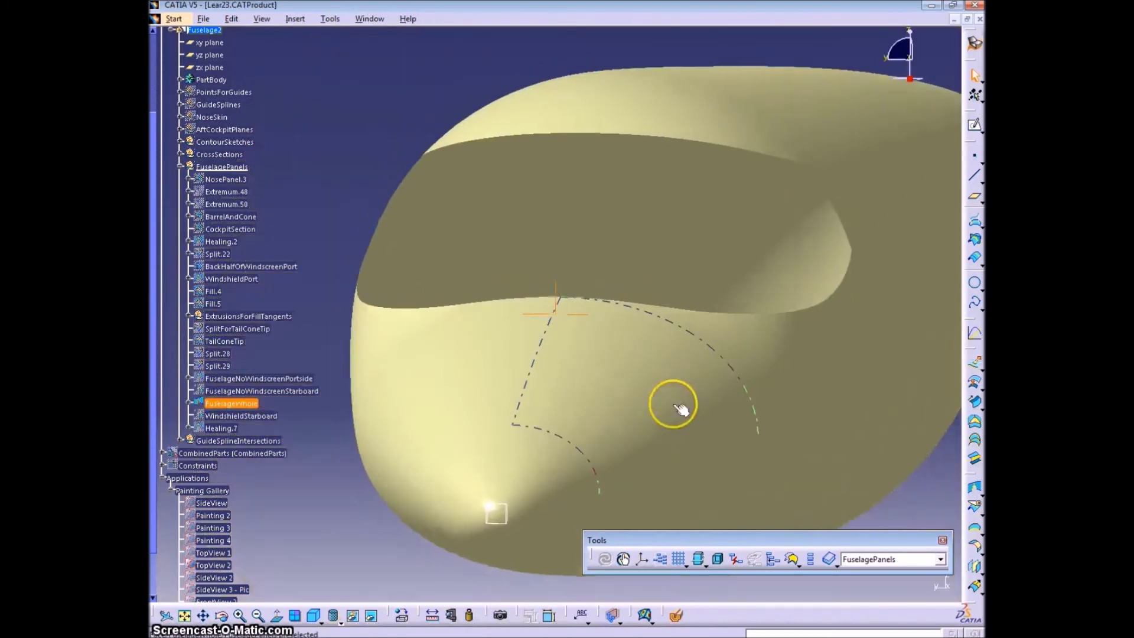
key("ctrl+z")
- Rename the healed windshield surface as WindscreenWhole and hide it
left_click(345, 231)
right_click(234, 429)
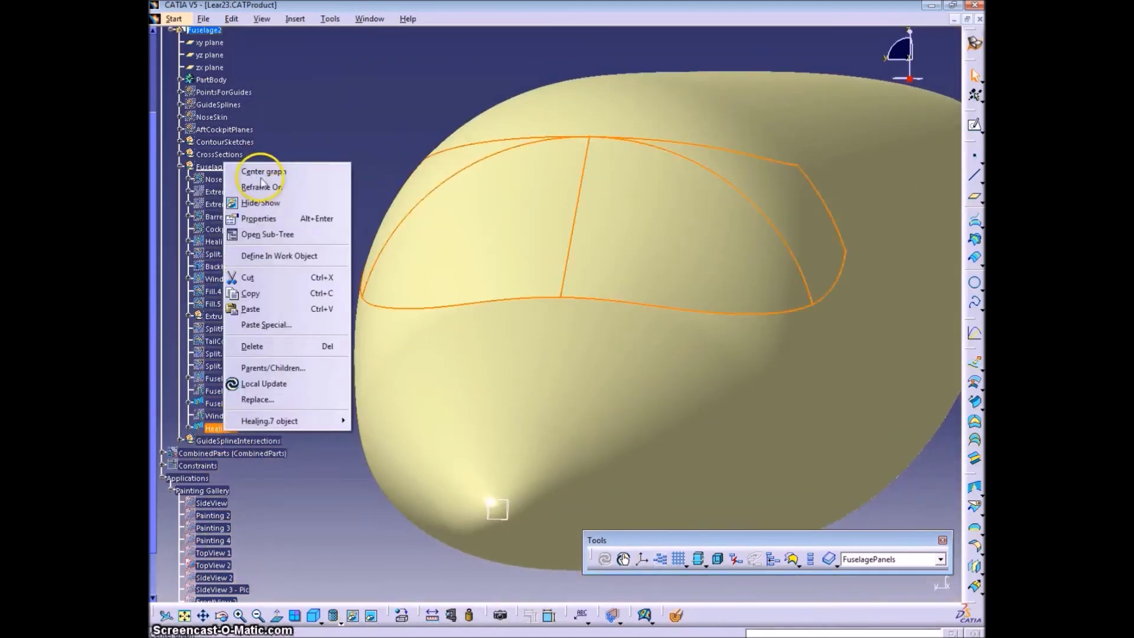
left_click(275, 220)
type("WindscreenWhole")
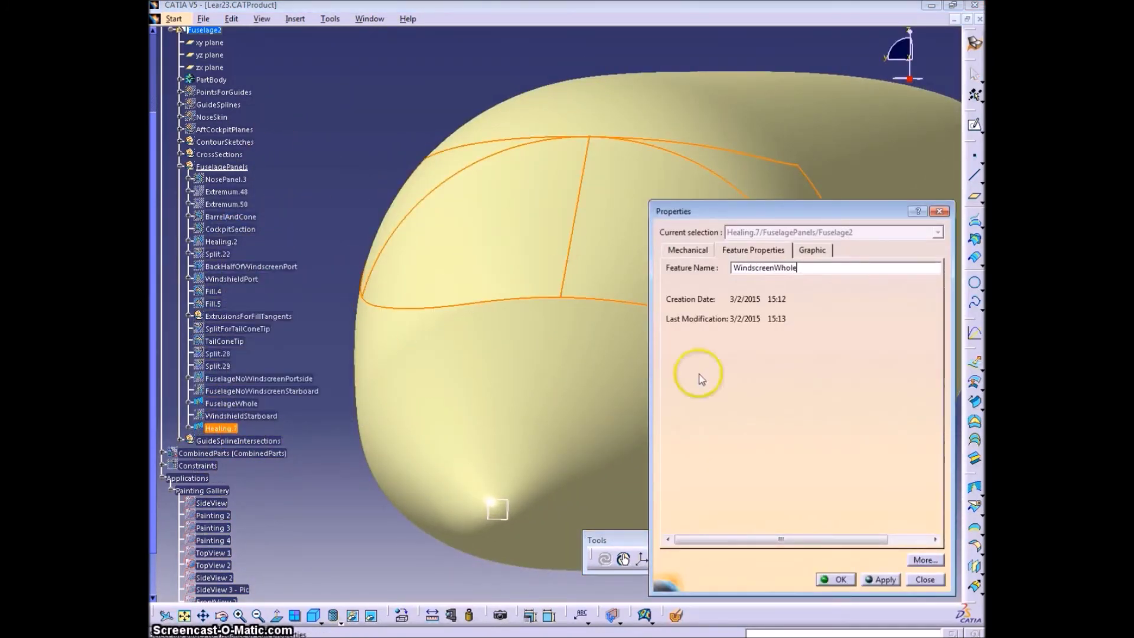
left_click(835, 579)
middle_click_drag(653, 257, 593, 357)
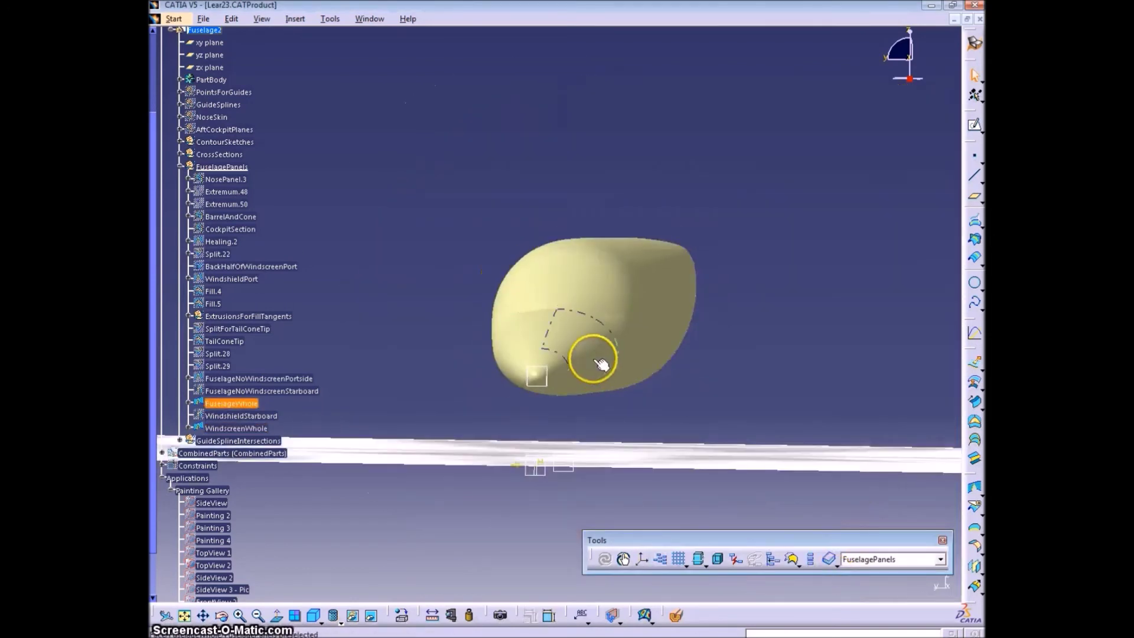
right_click(241, 407)
left_click(296, 198)
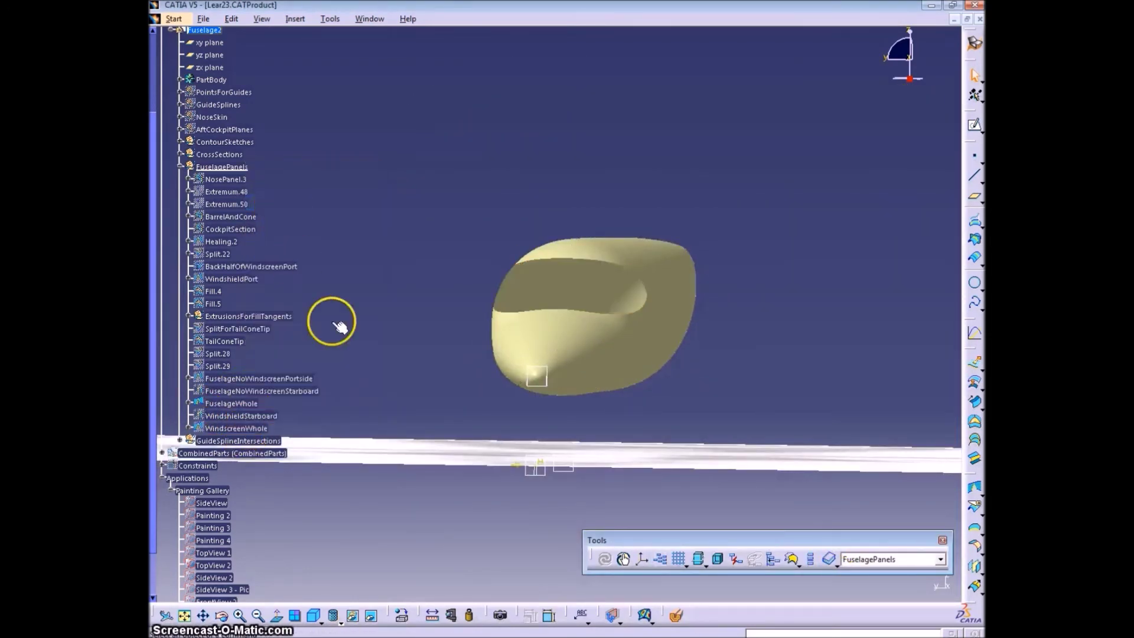
- Select the FuselageWhole surface and open the material library for it
left_click(240, 404)
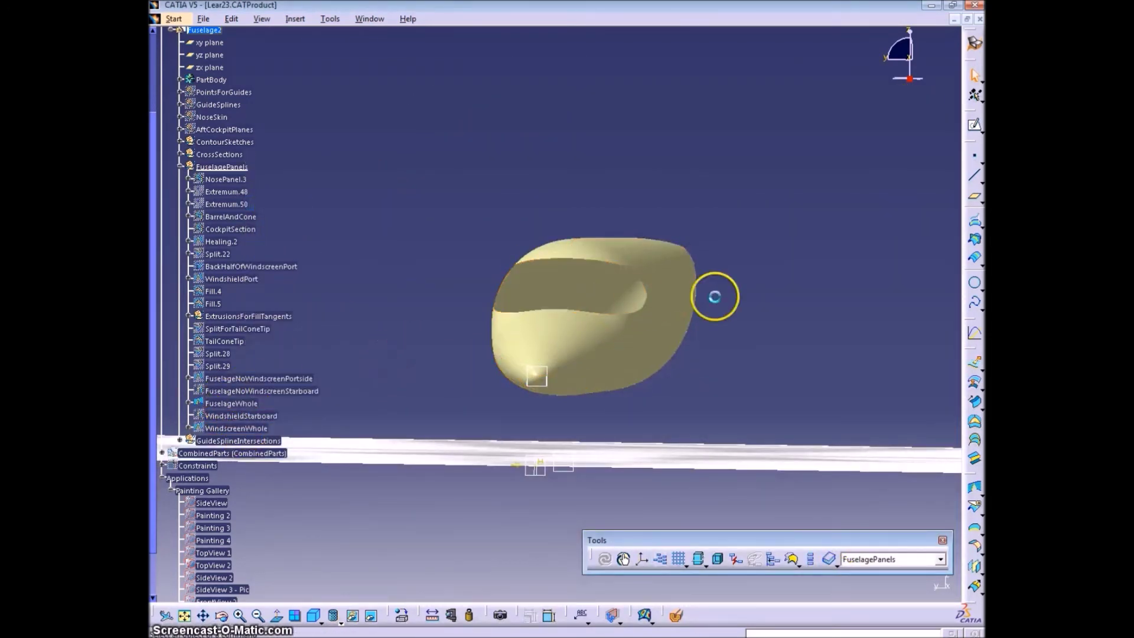
middle_click_drag(714, 296, 544, 347)
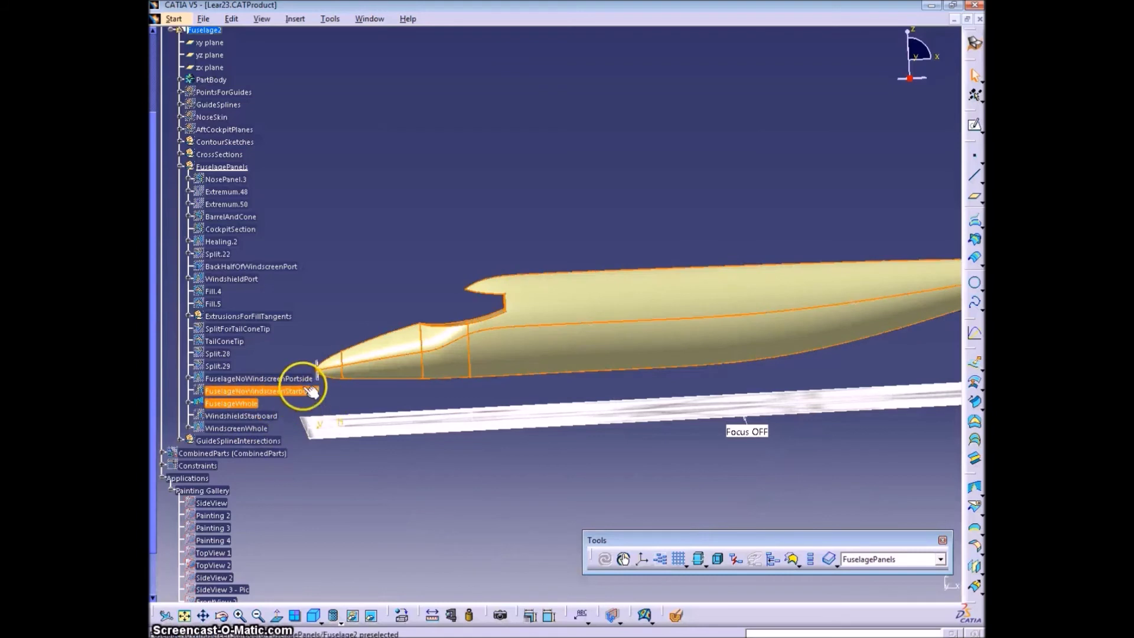
right_click(234, 404)
left_click(303, 362)
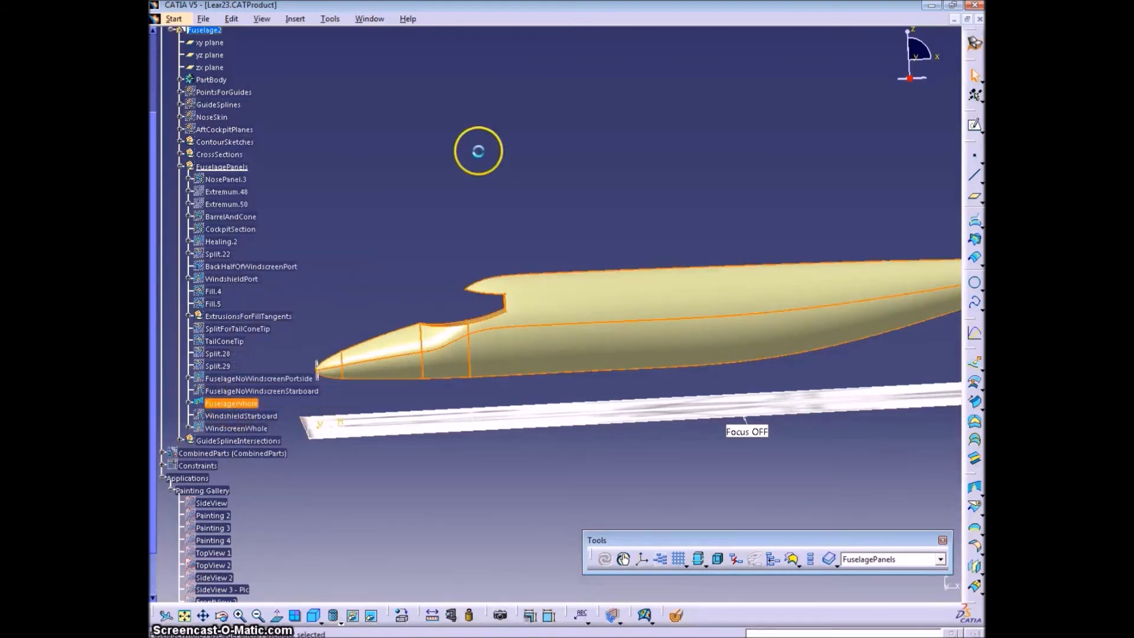
left_click(405, 618)
left_click(245, 405)
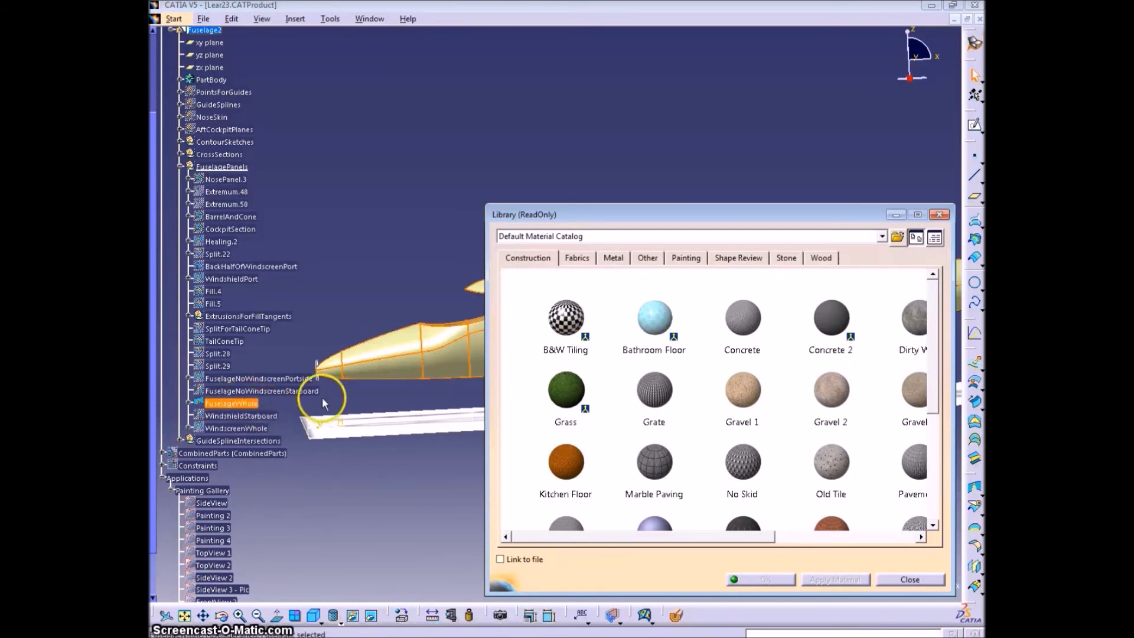
left_click(241, 404)
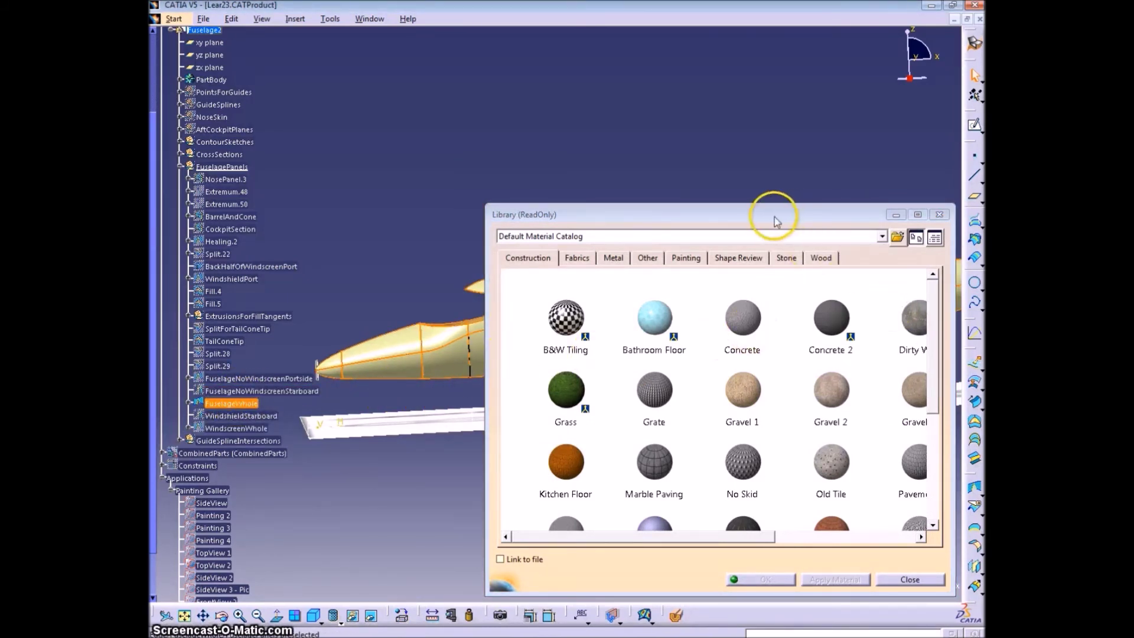
- Apply the White painting material from the Default Material Catalog to the FuselageWhole surface
left_click_drag(777, 222, 759, 177)
left_click(594, 213)
left_click(541, 273)
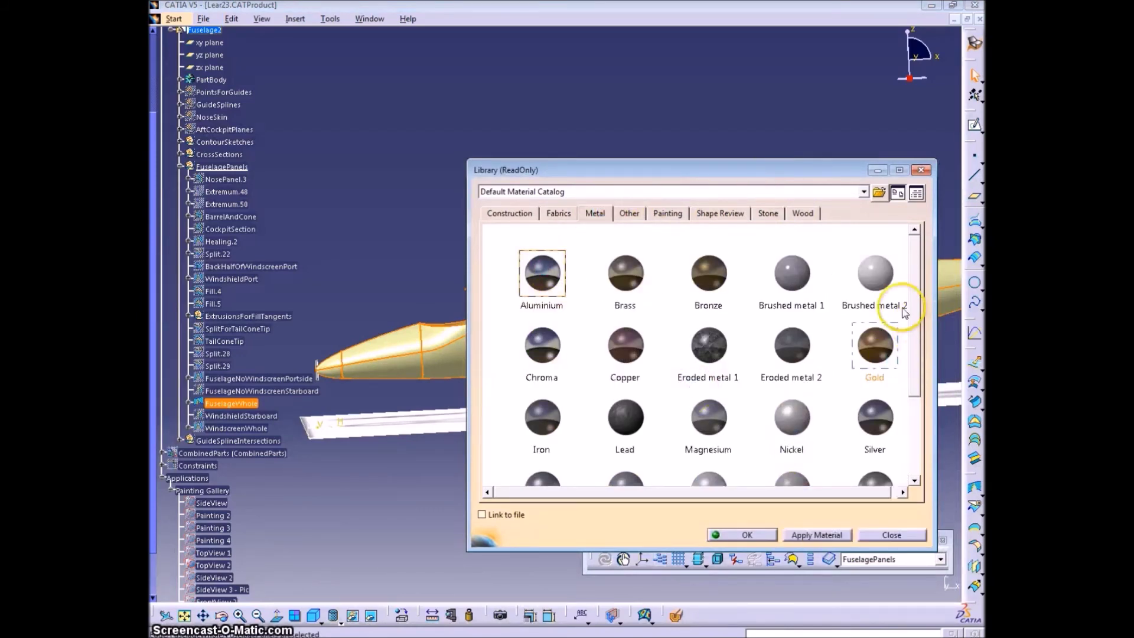
left_click(667, 213)
left_click_drag(913, 271, 907, 307)
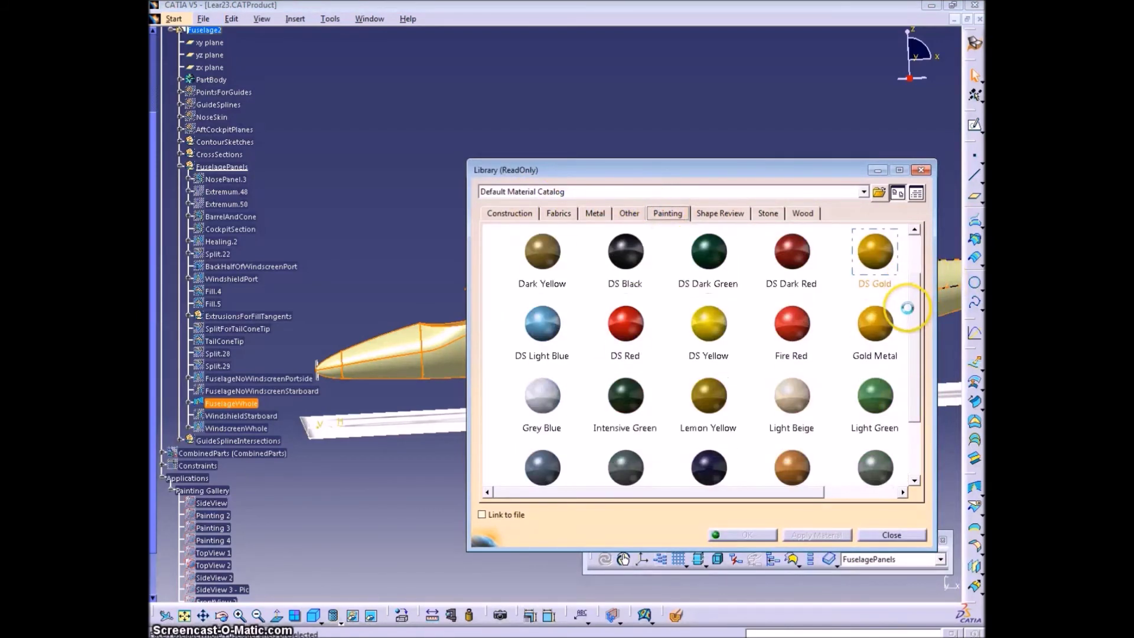
scroll(914, 313, "down", 3)
left_click(710, 452)
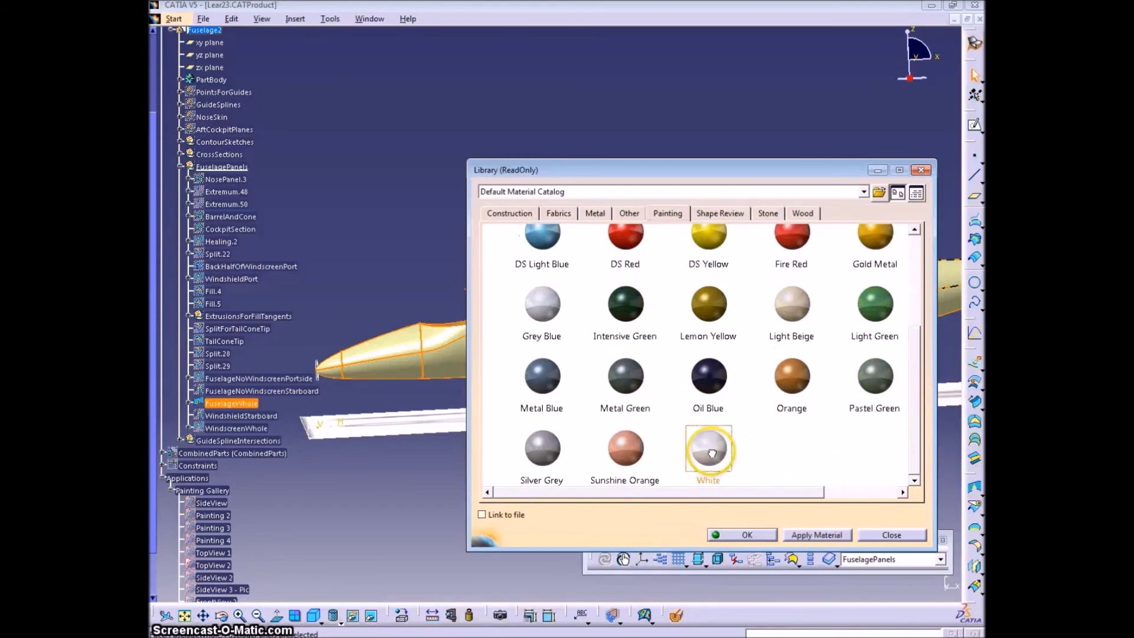
left_click(742, 535)
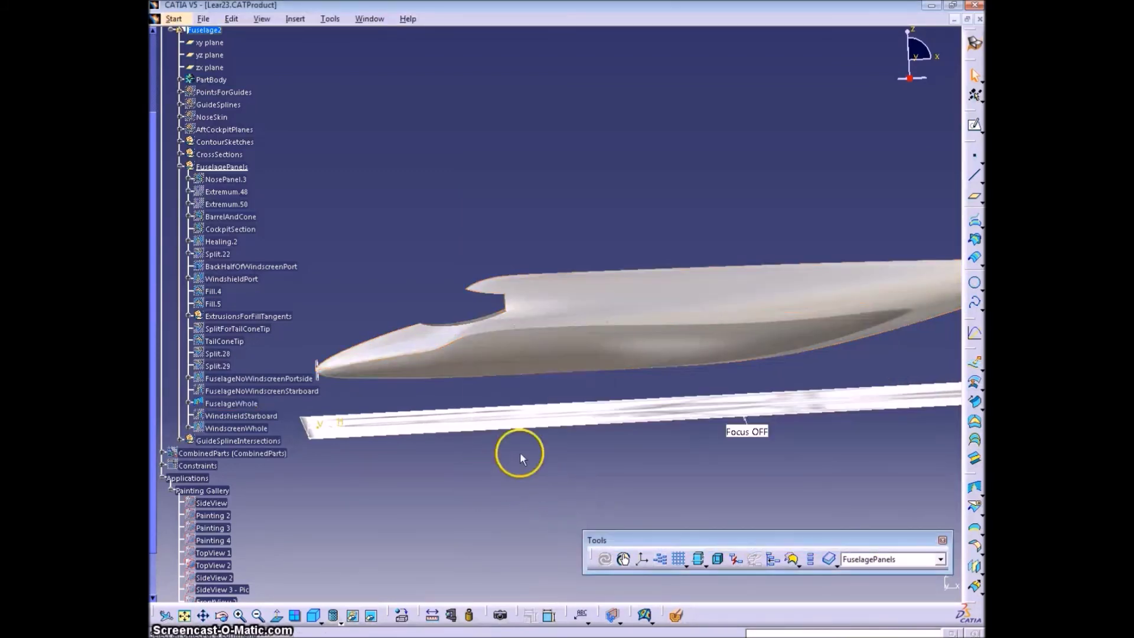
mouse_move(519, 455)
middle_mouse_down()
mouse_move(464, 371)
mouse_move(650, 374)
mouse_move(471, 435)
mouse_move(590, 481)
mouse_move(489, 405)
mouse_move(511, 408)
mouse_move(431, 443)
middle_mouse_up()
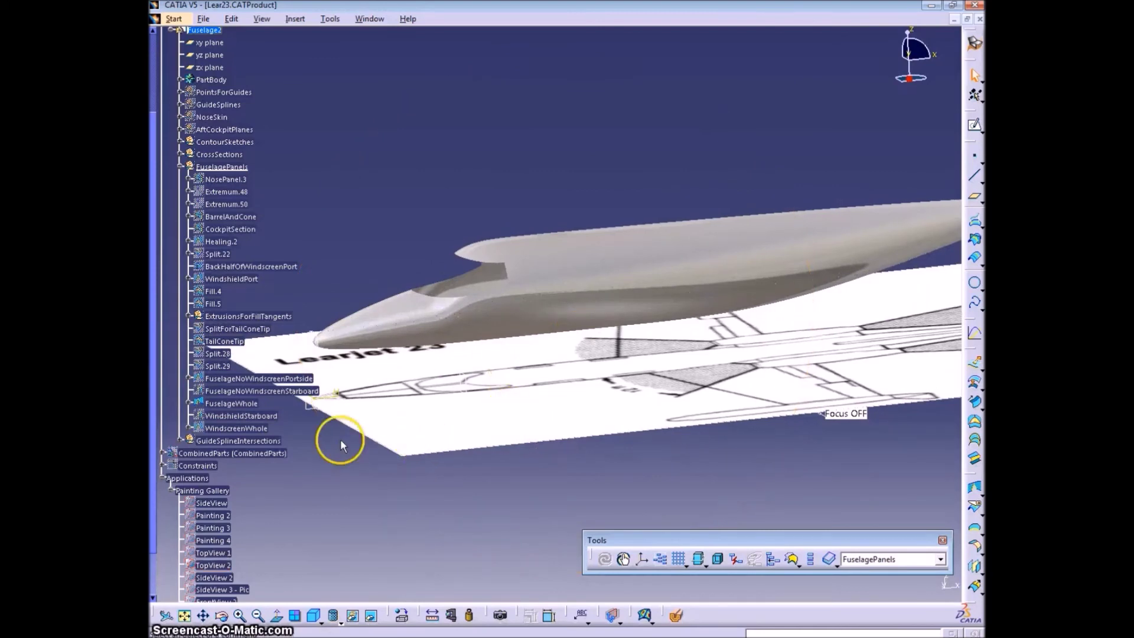
- Show the hidden WindscreenWhole surface in the FuselagePanels set again
scroll(340, 440, "down", 2)
scroll(286, 329, "up", 3)
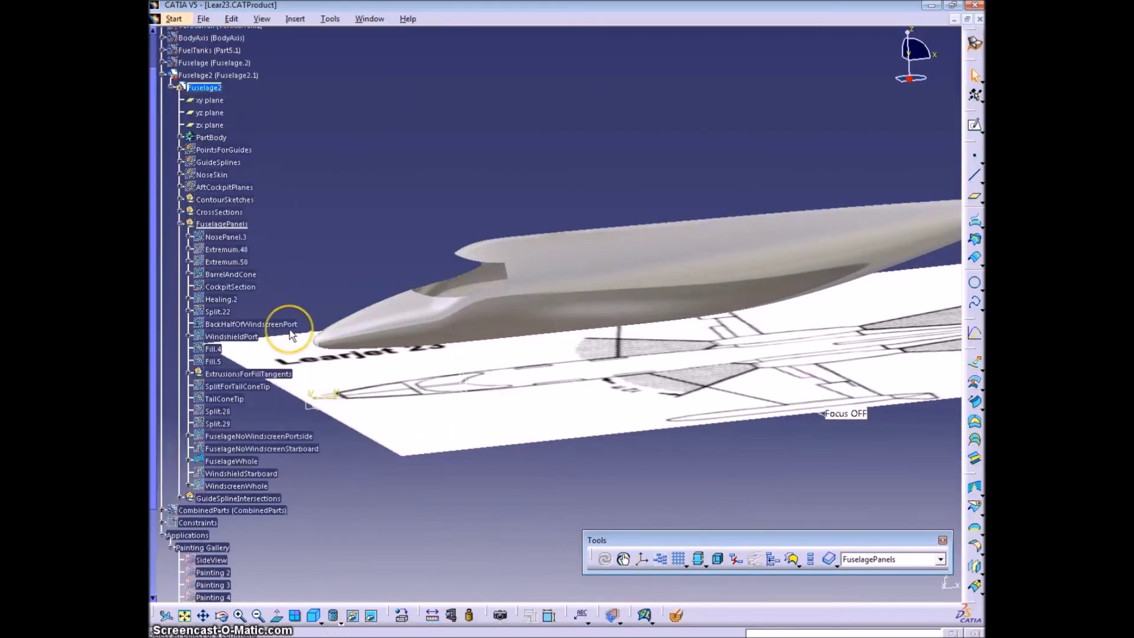
scroll(290, 354, "down", 2)
right_click(237, 428)
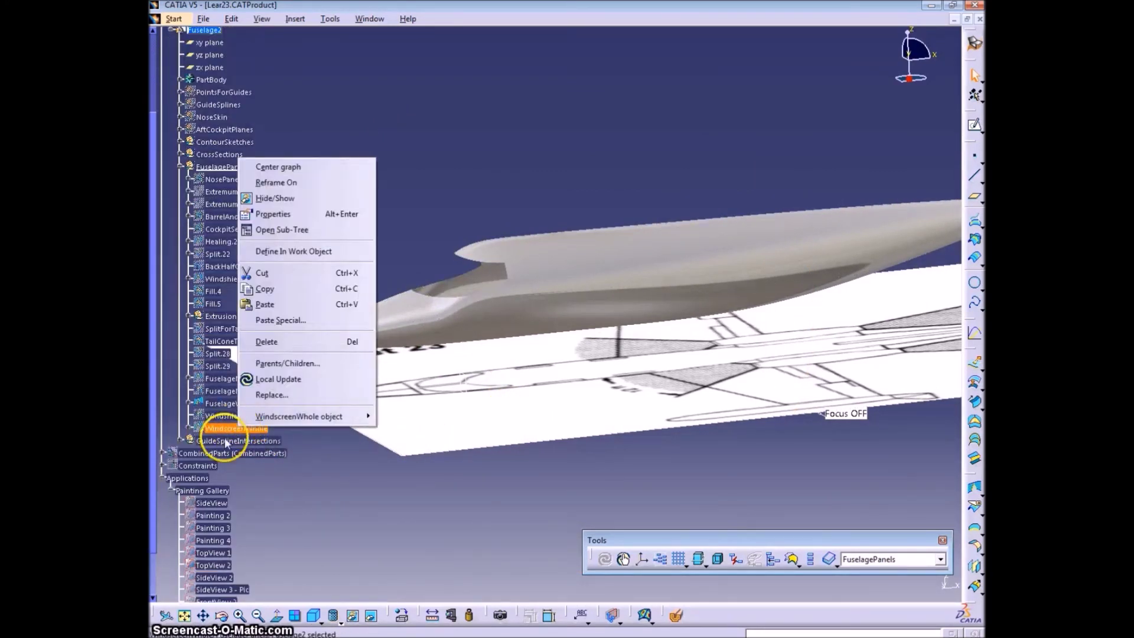
left_click(276, 201)
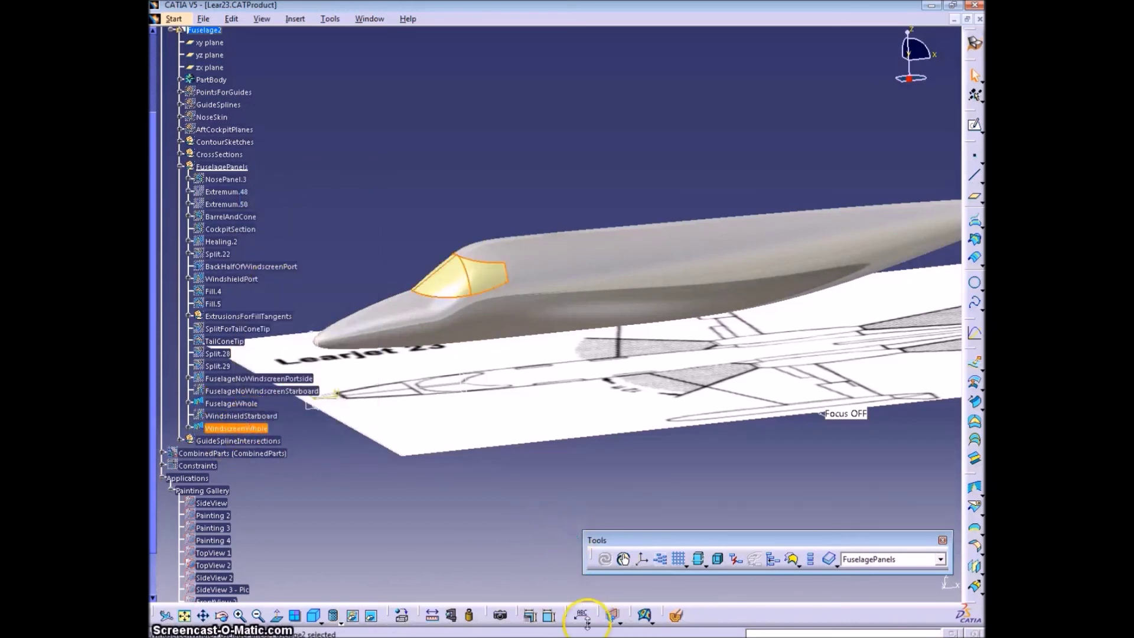
- Apply the Mirror material from the Other family of the Default Material Catalog to the WindscreenWhole surface and expand its tree node
left_click(402, 617)
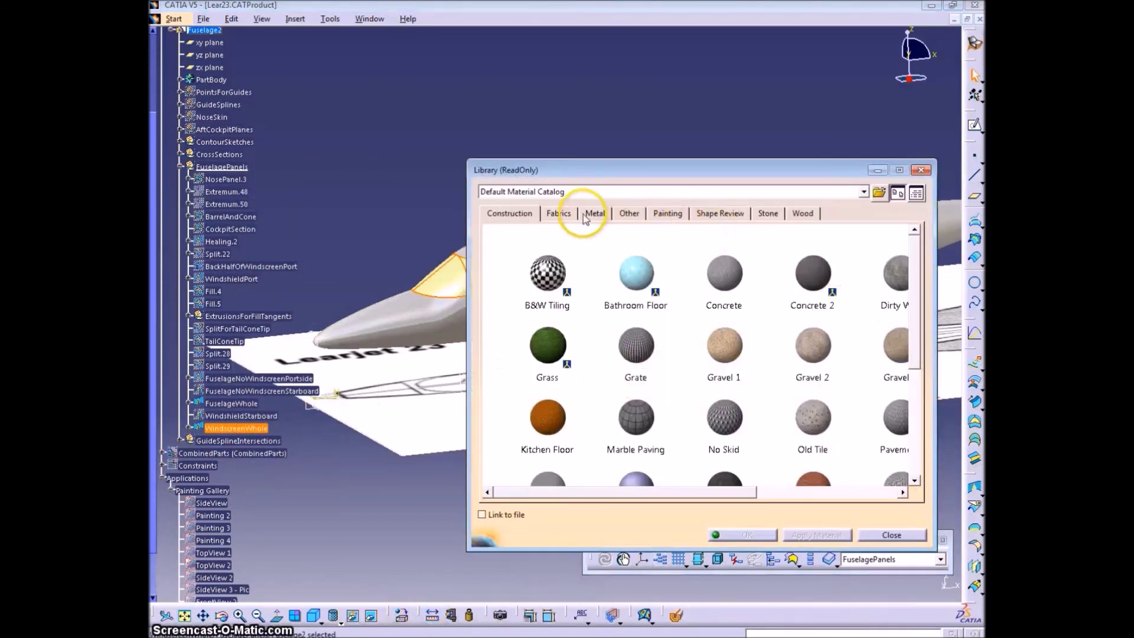
left_click(629, 213)
left_click_drag(917, 264, 920, 301)
left_click(768, 342)
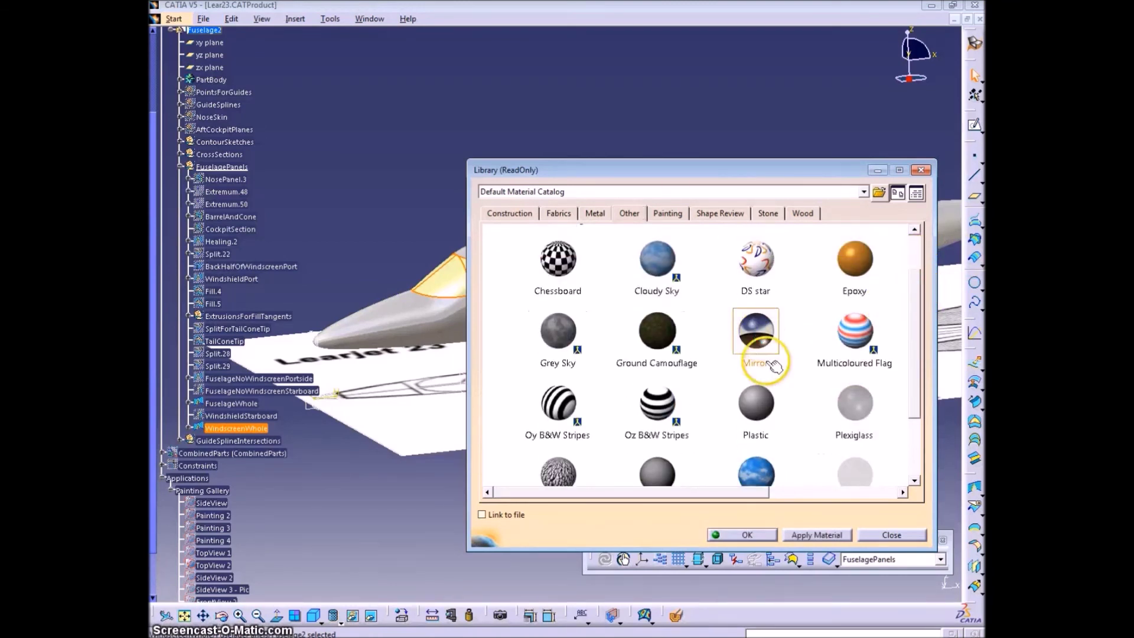
left_click(812, 535)
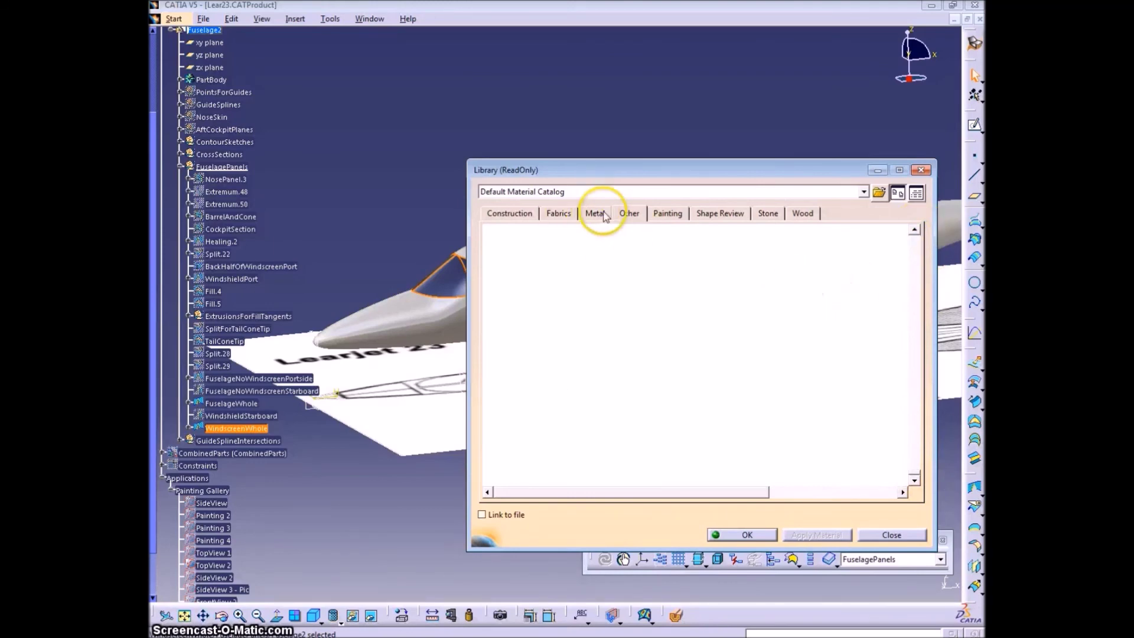
left_click(890, 534)
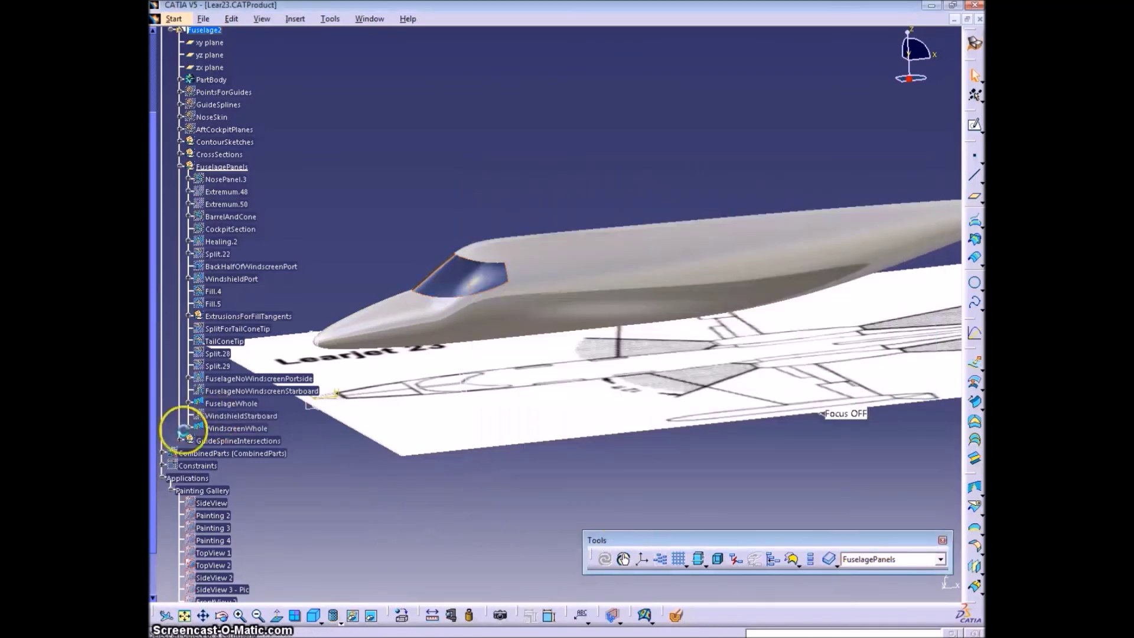
left_click(187, 429)
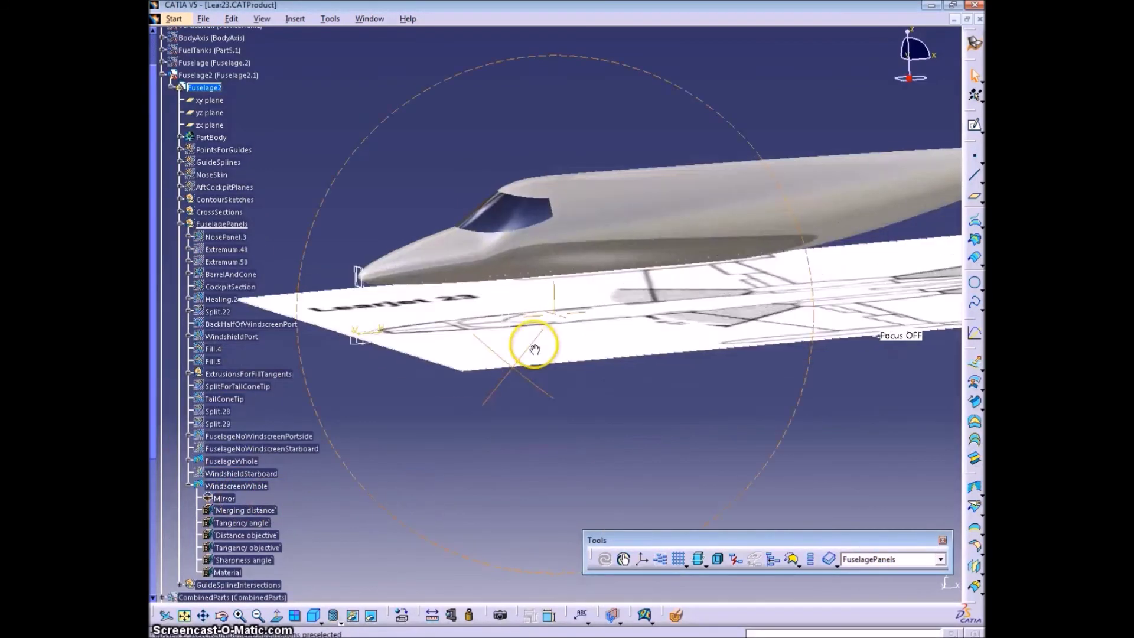